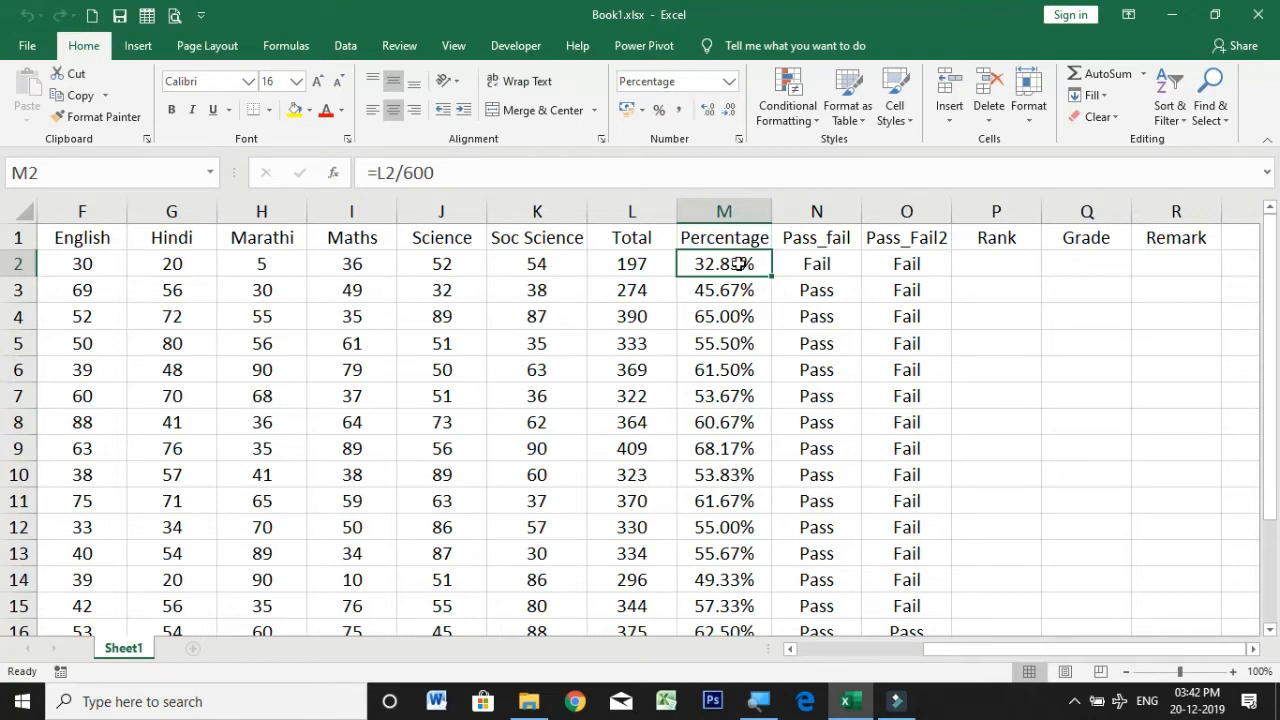
- Start a RANK formula in P2 that ranks M2 against the percentages in M2:M20
drag(738, 263, 740, 540)
scroll(1000, 450, up, 3)
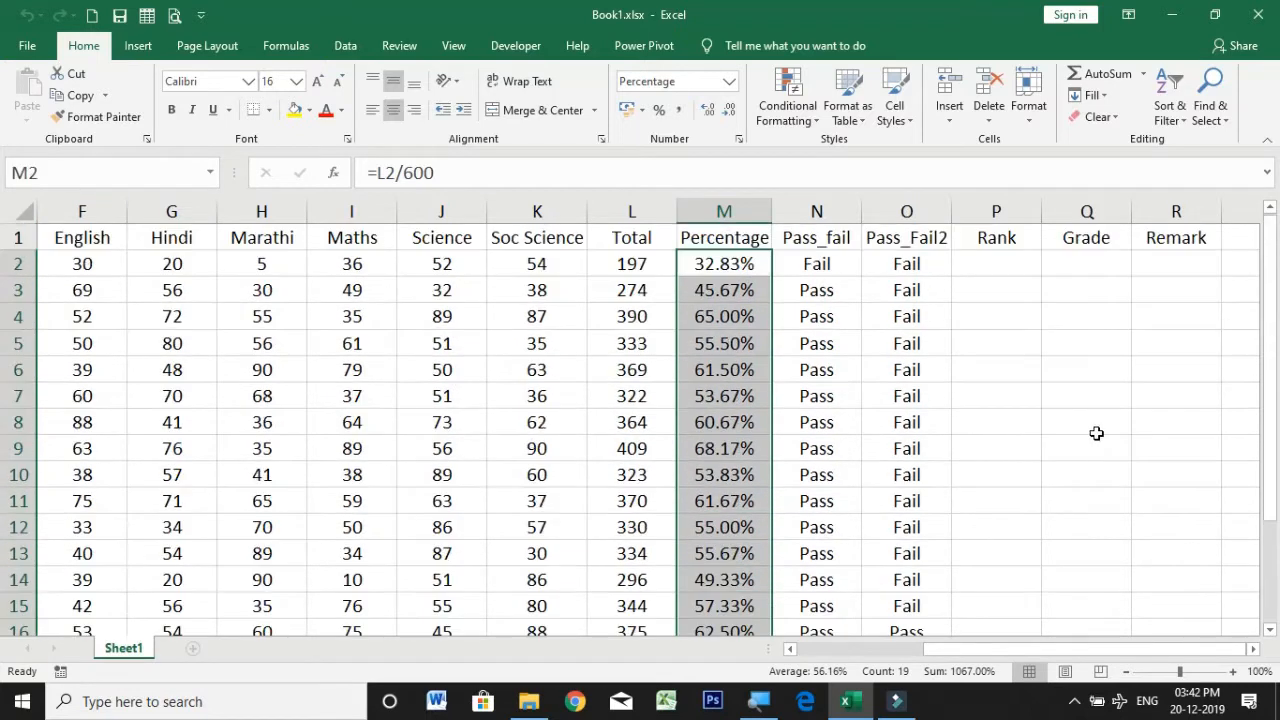
click(983, 270)
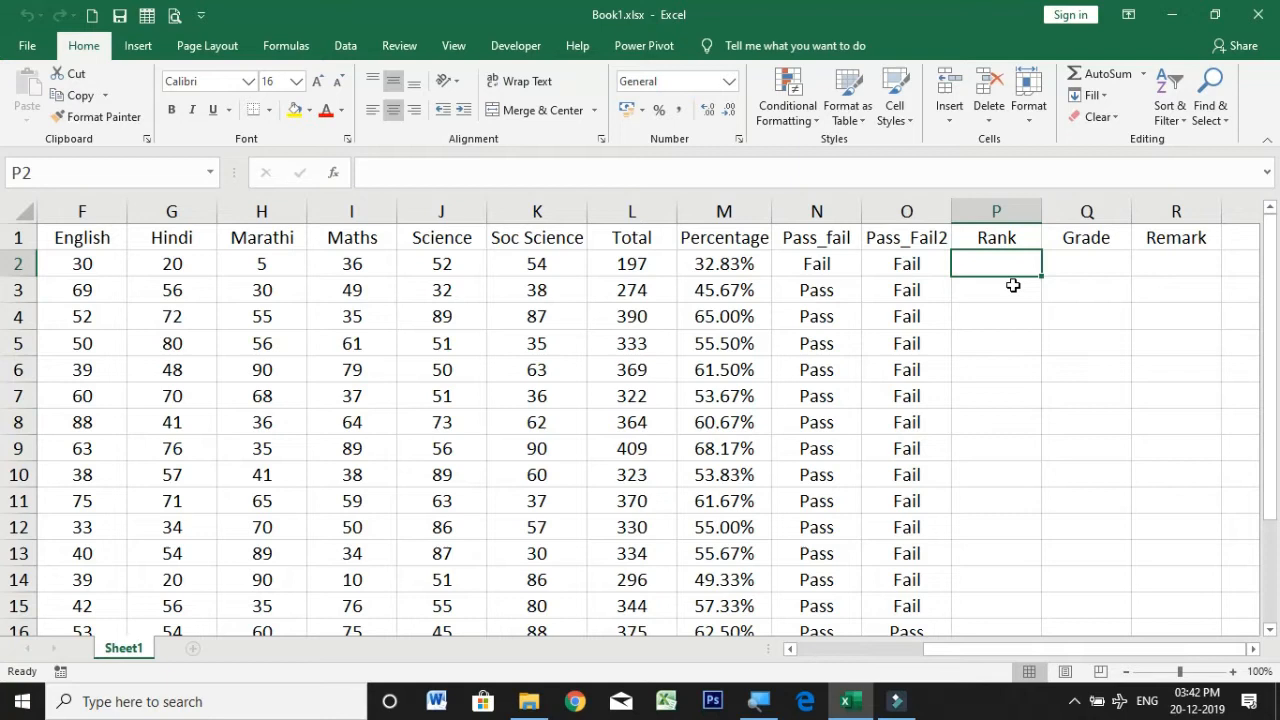
text(=)
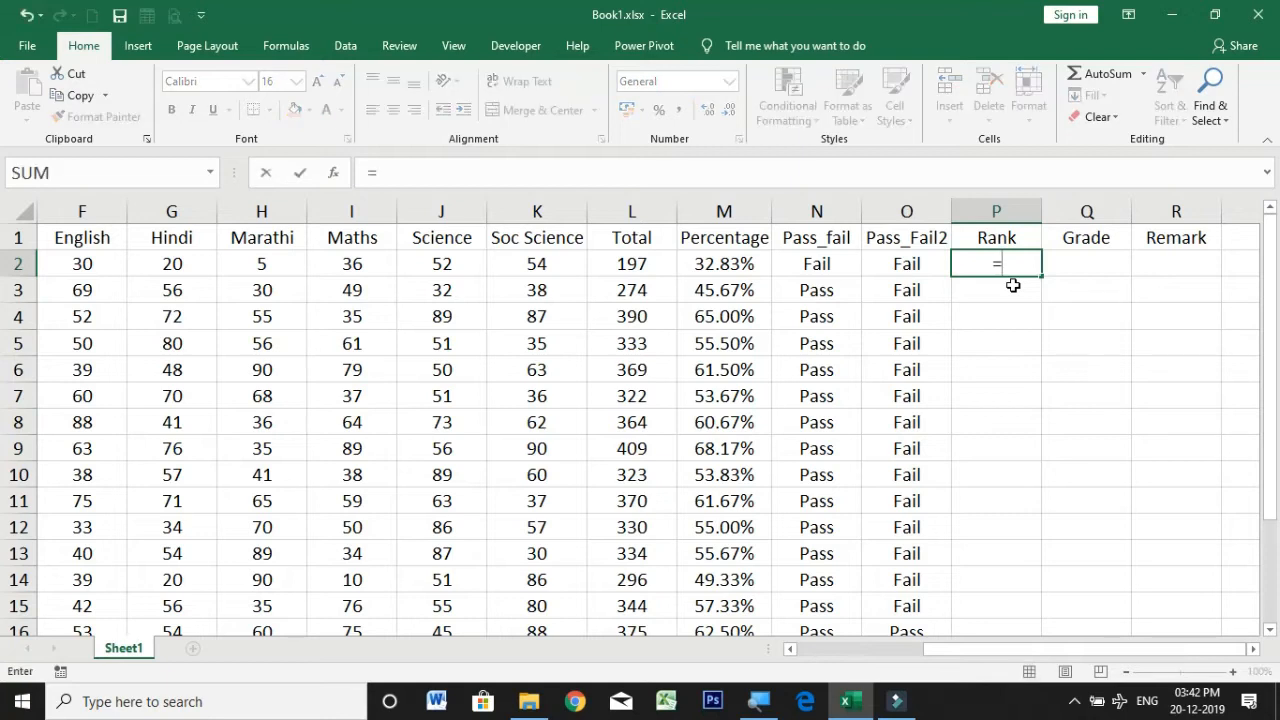
text(rank()
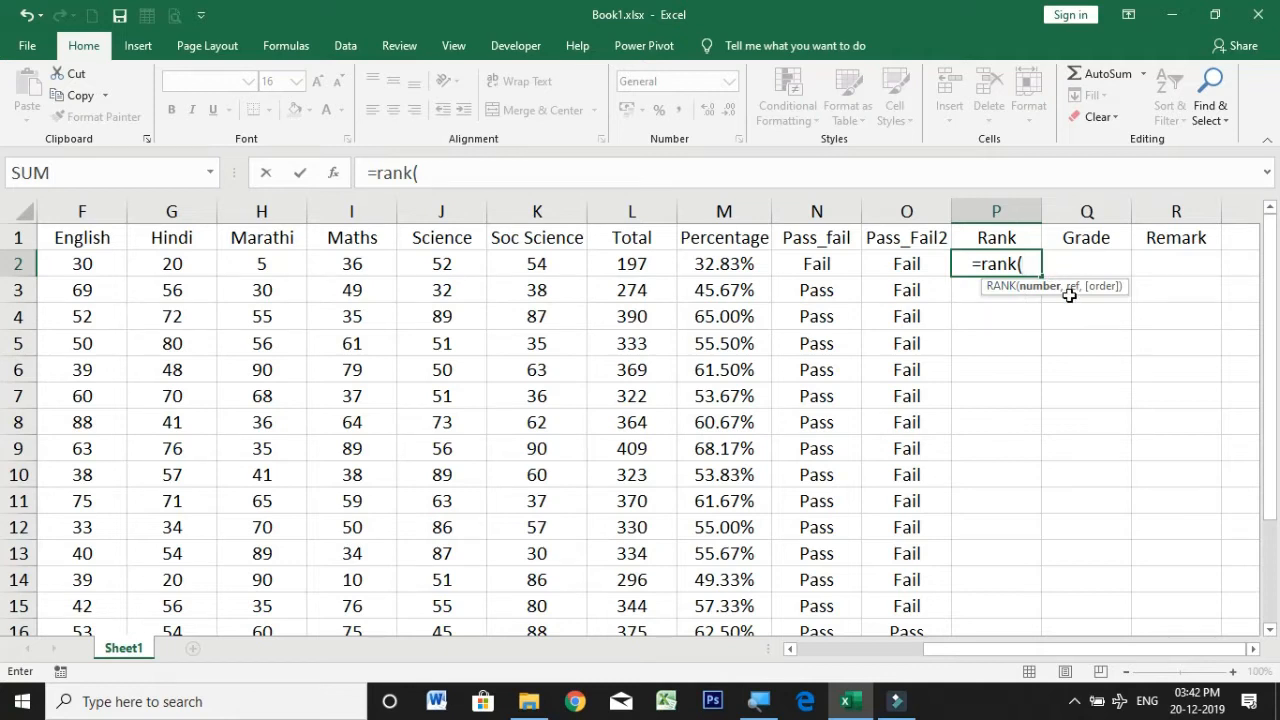
click(712, 265)
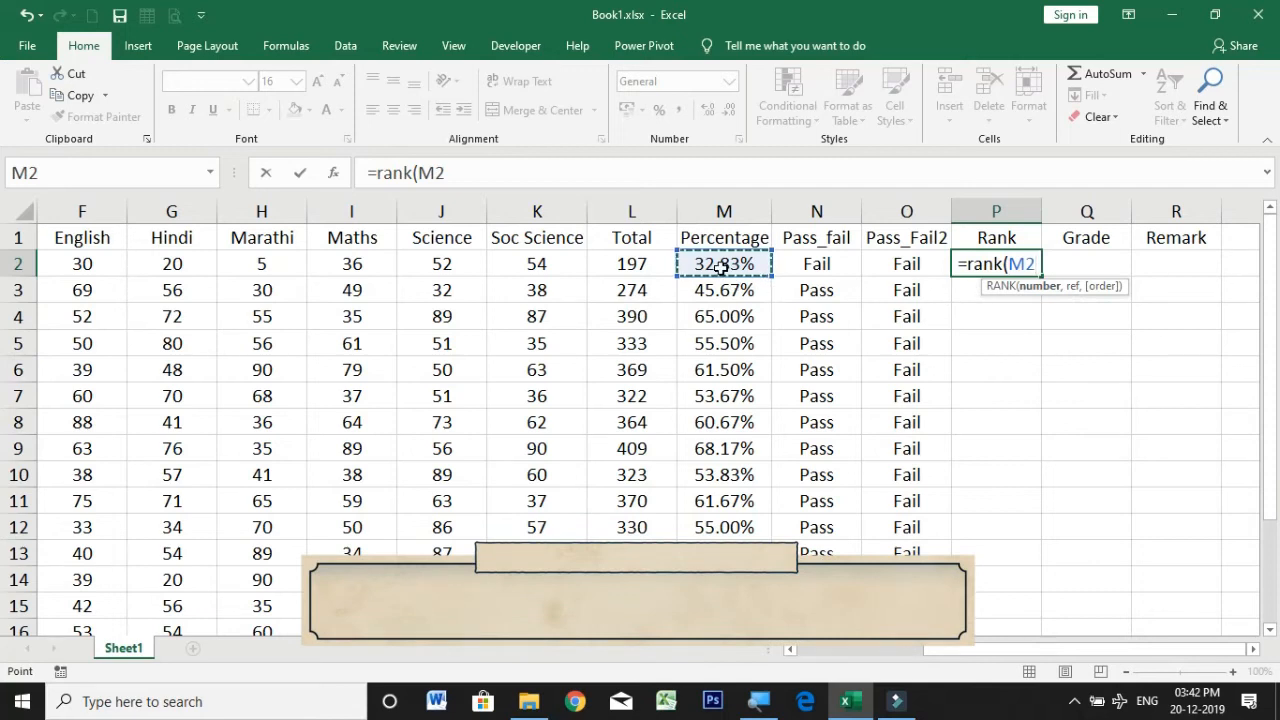
text(,)
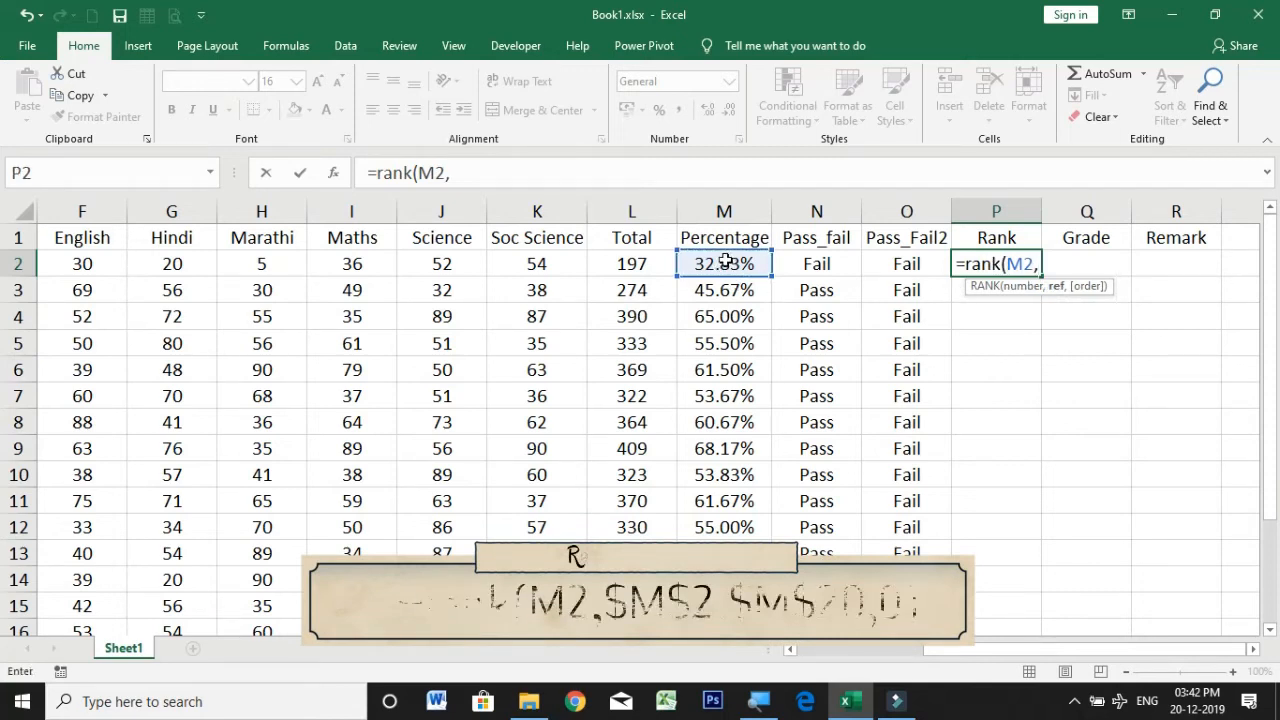
drag(727, 257, 724, 578)
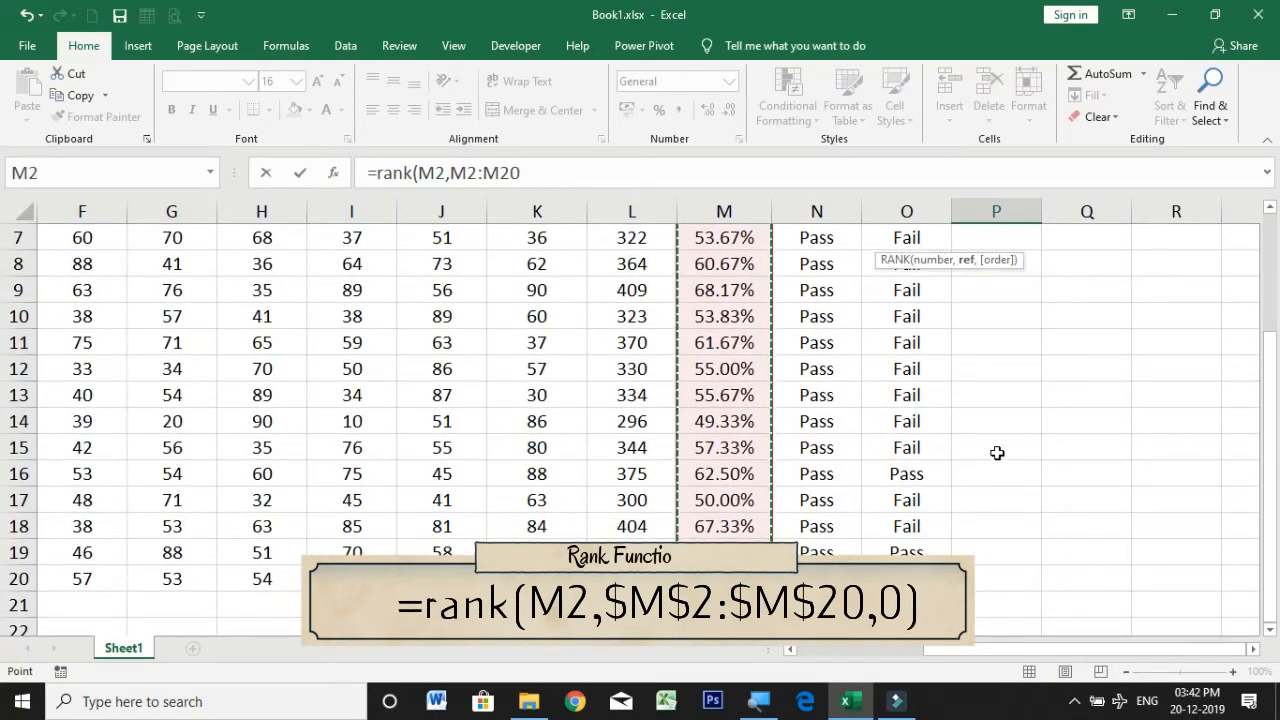
scroll(994, 449, up, 2)
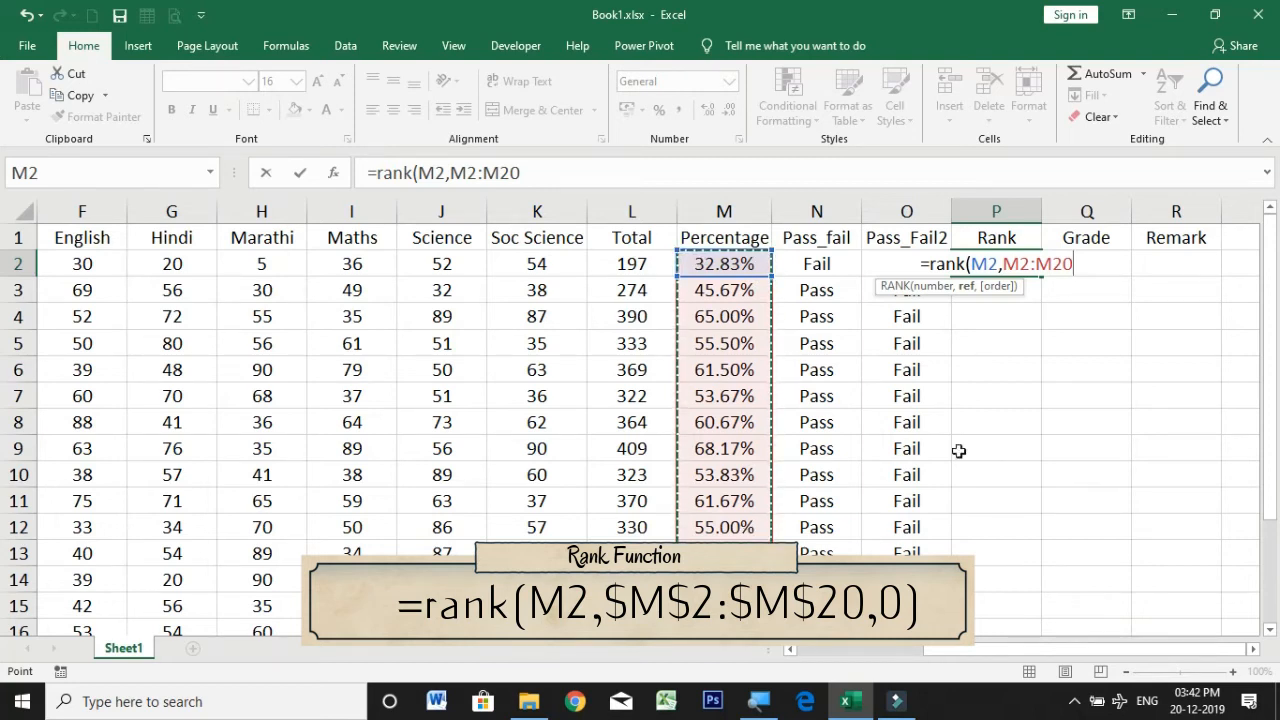
- Make the M2:M20 reference in P2's rank formula absolute as $M$2:$M$20
click(1009, 266)
drag(1009, 266, 1072, 265)
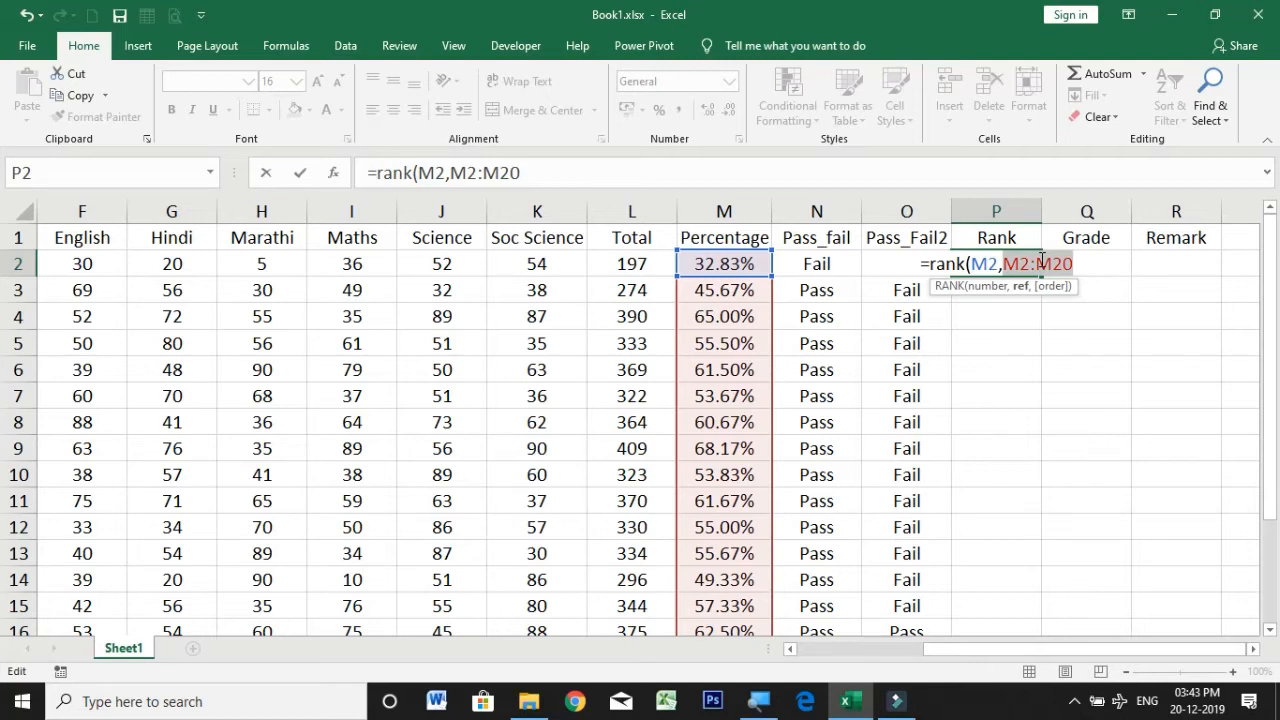
key(F4)
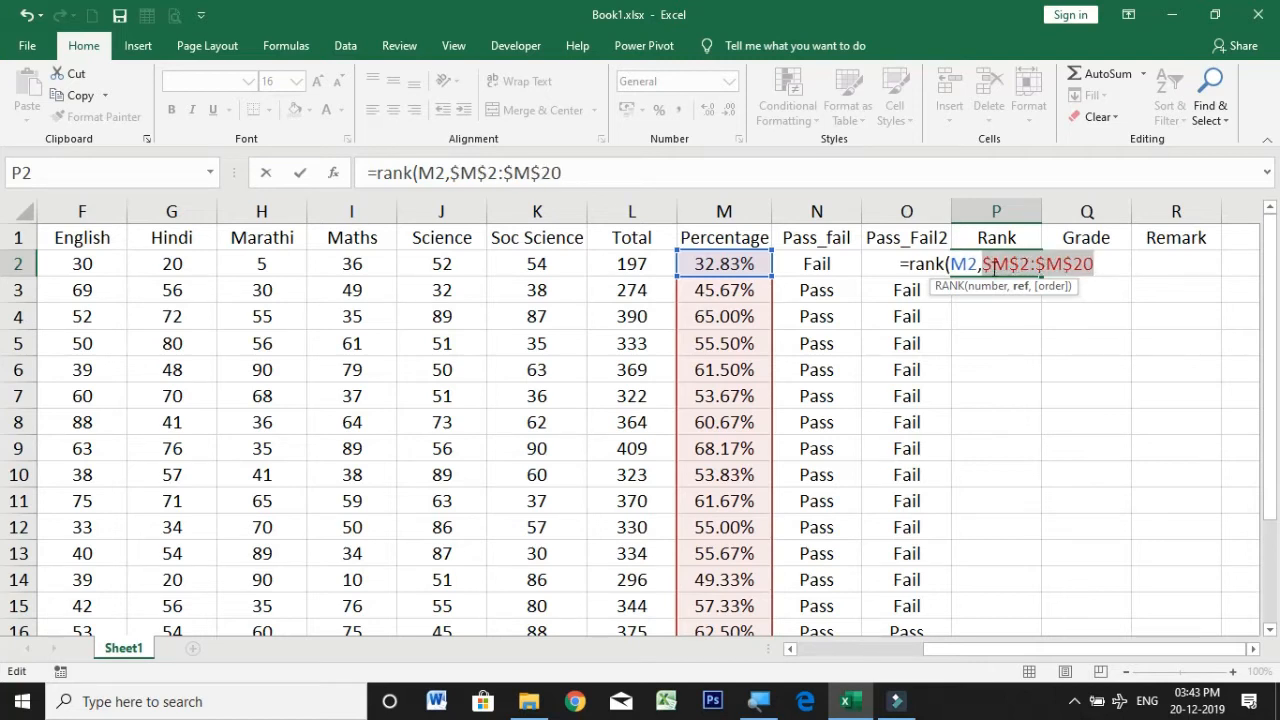
click(993, 265)
click(1022, 263)
click(1047, 263)
click(1070, 264)
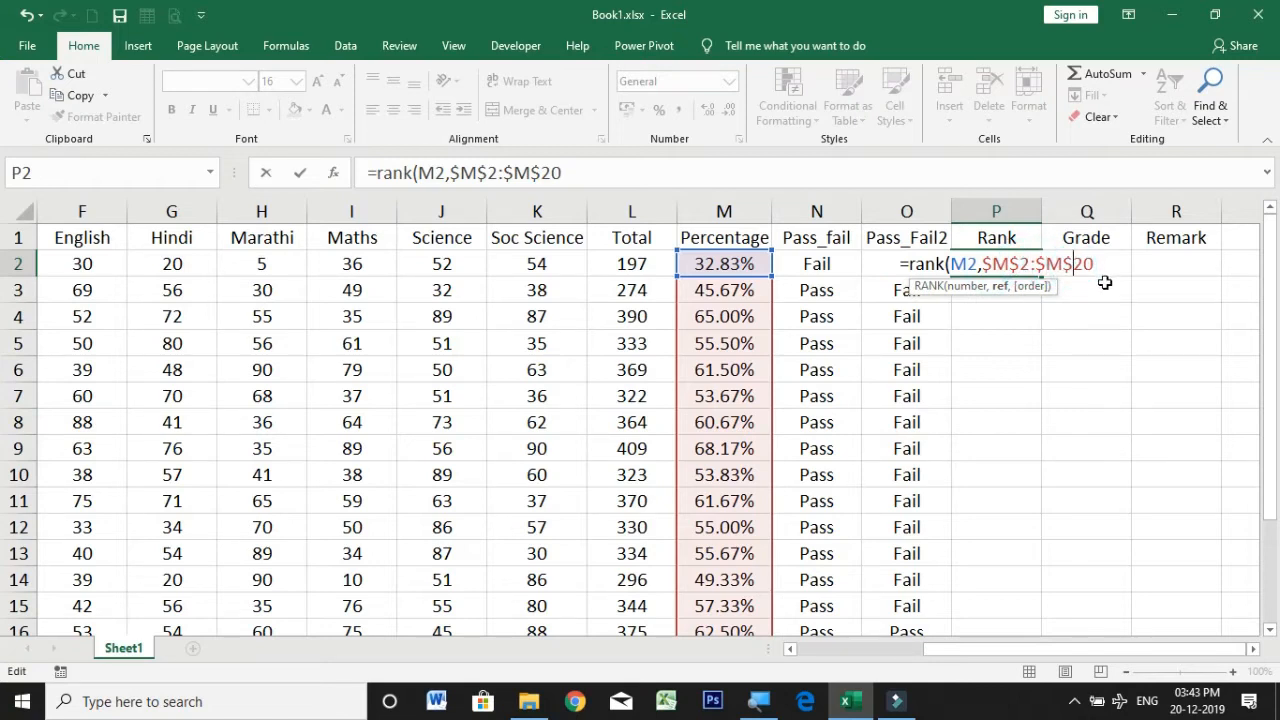
- Complete P2's rank formula with order 0 (Descending) and enter it
click(1097, 263)
text(,)
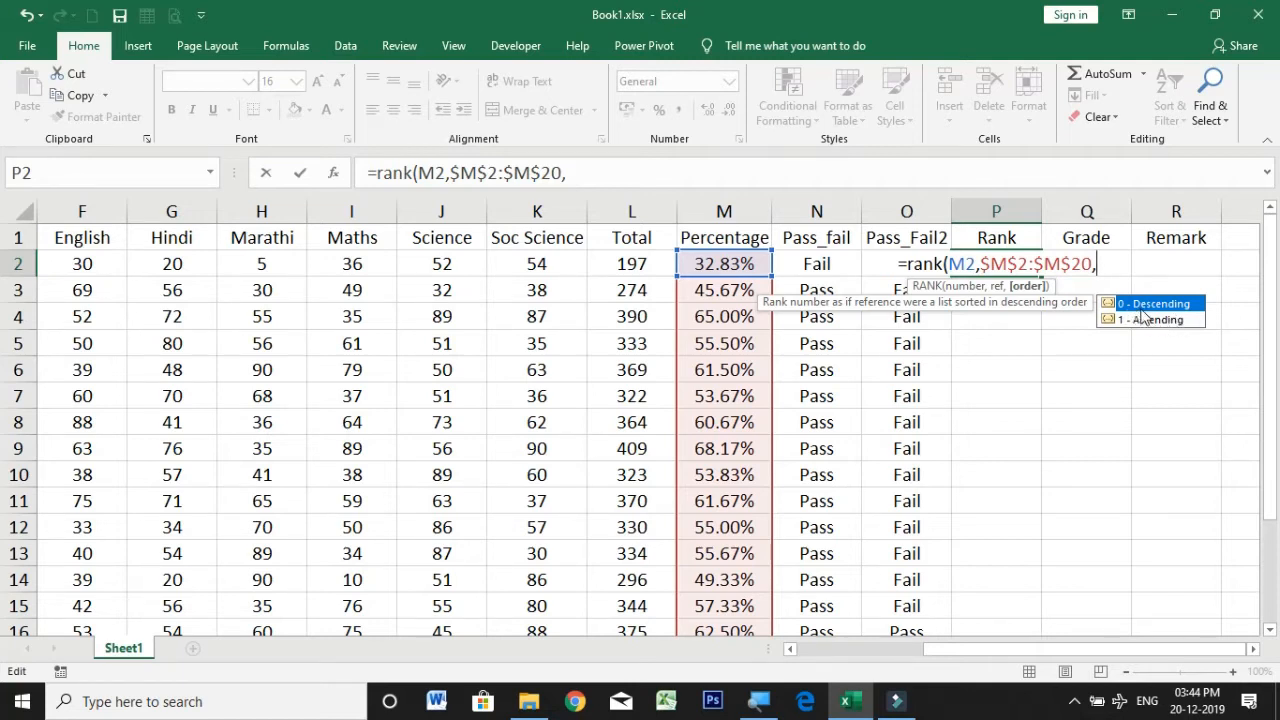
double_click(1136, 304)
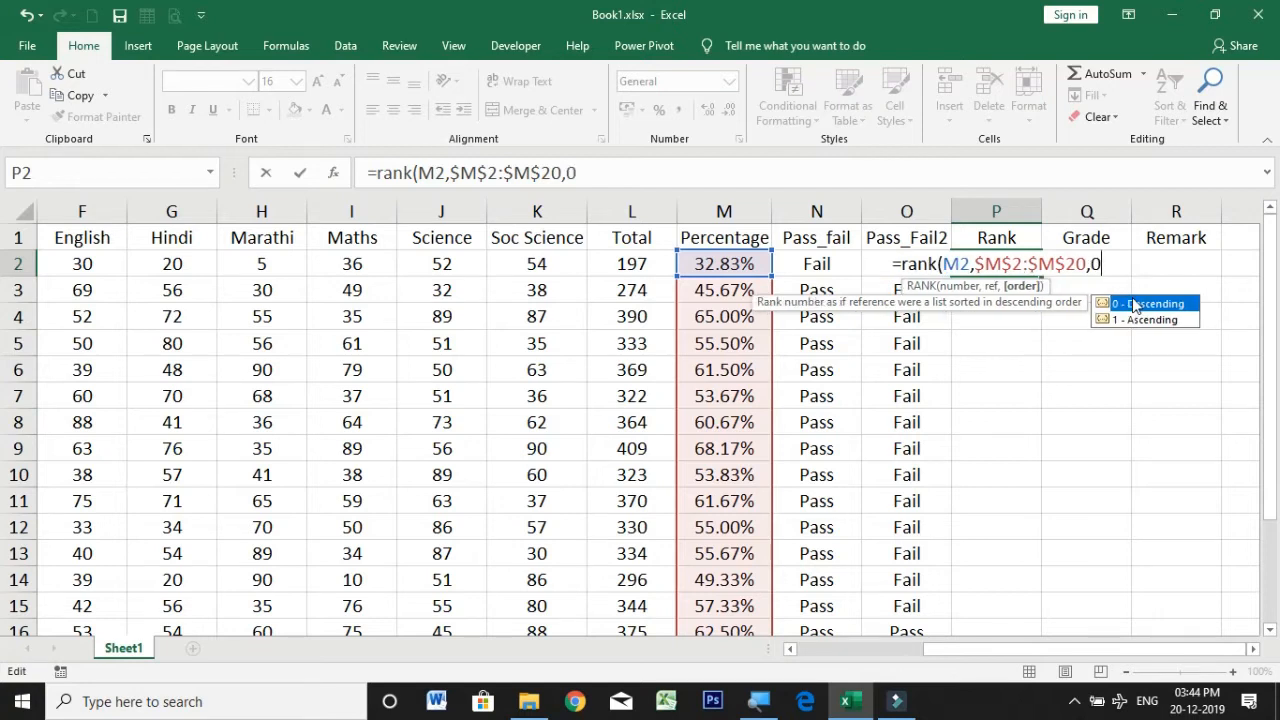
text())
key(Return)
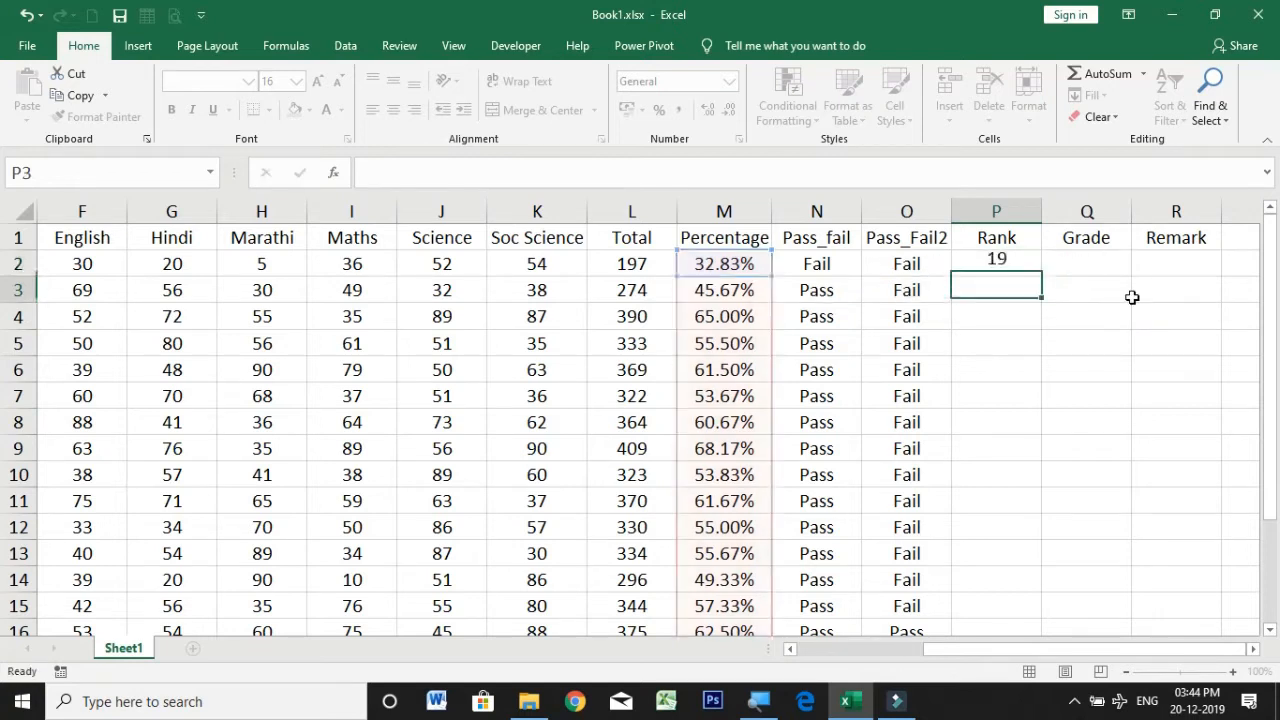
- Fill the rank formula from P2 down through P20 and look over the Rank column
click(998, 263)
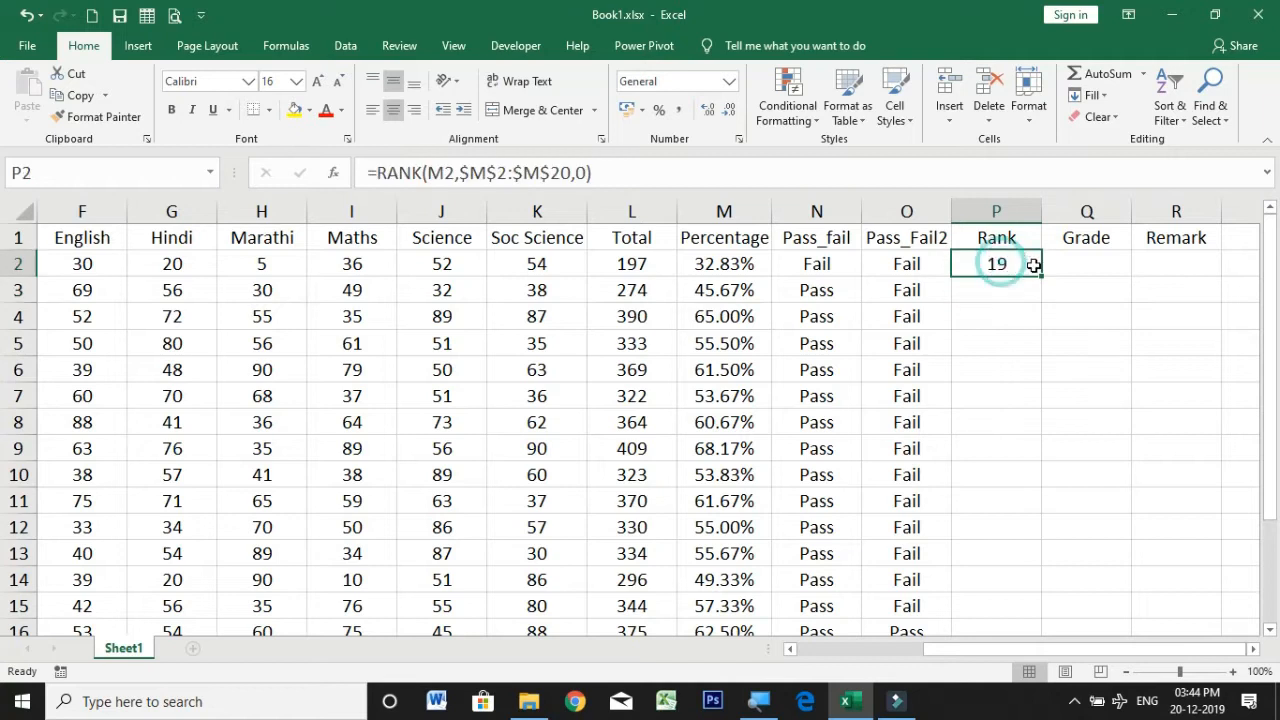
double_click(1043, 277)
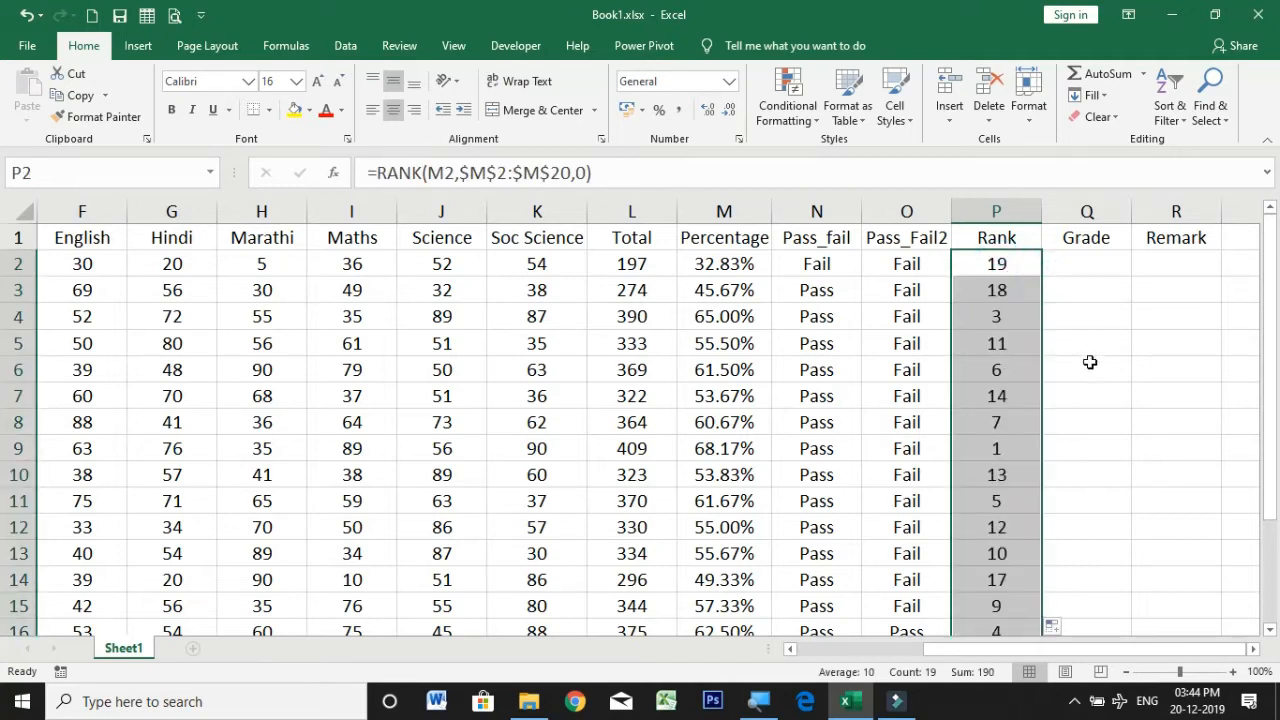
scroll(1090, 365, down, 1)
scroll(1090, 365, down, 3)
scroll(1094, 400, up, 4)
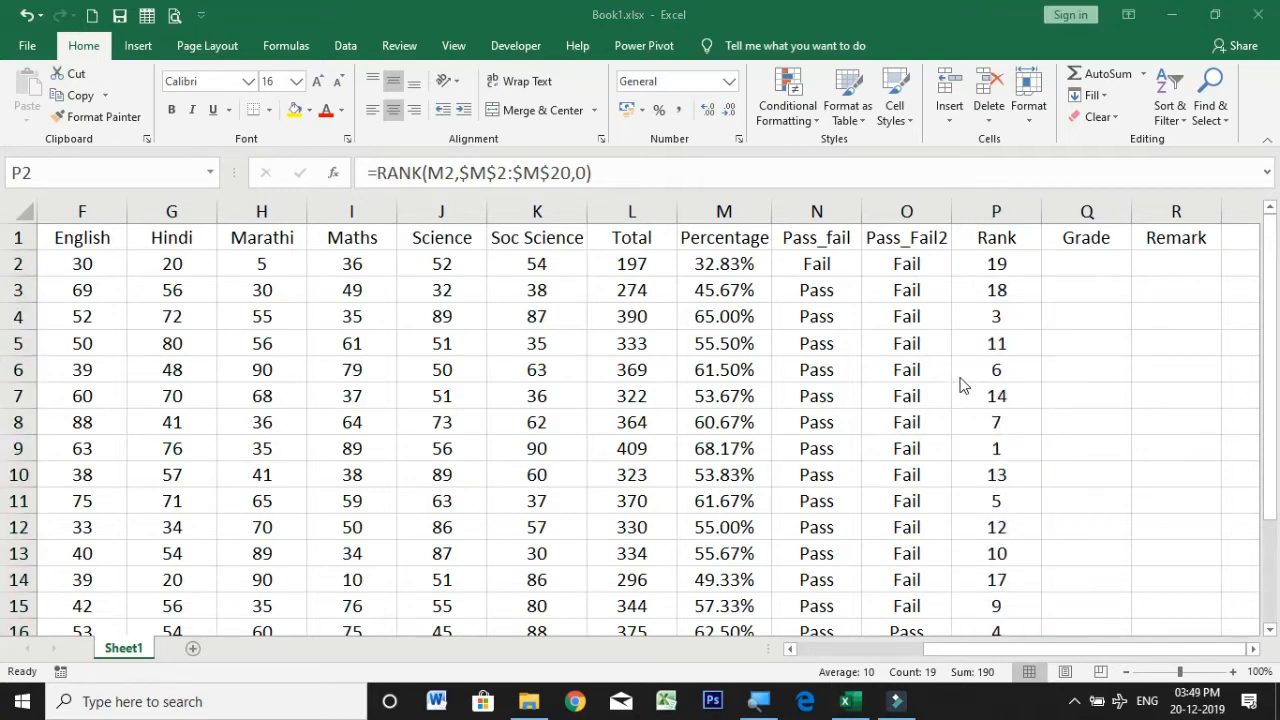
- Review the $M$2:$M$20 reference in P2's formula and clear all ranks from P2:P20
click(990, 266)
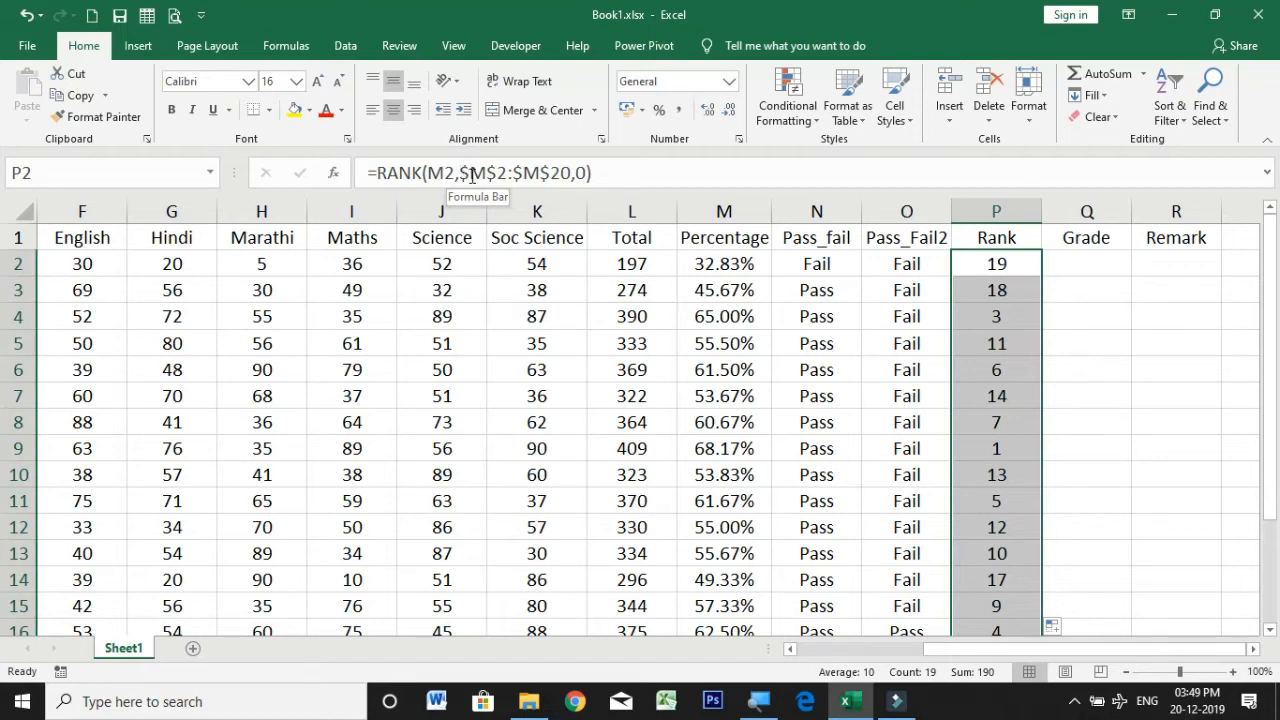
drag(460, 173, 568, 173)
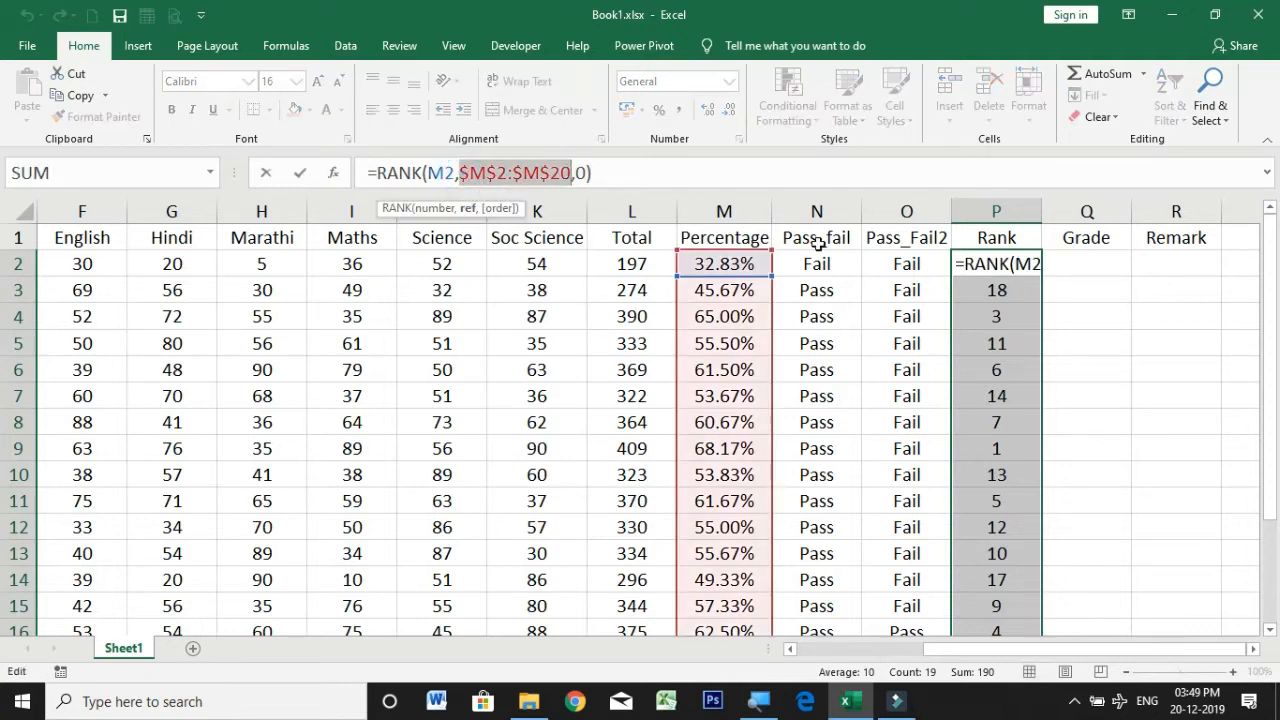
key(ctrl+Return)
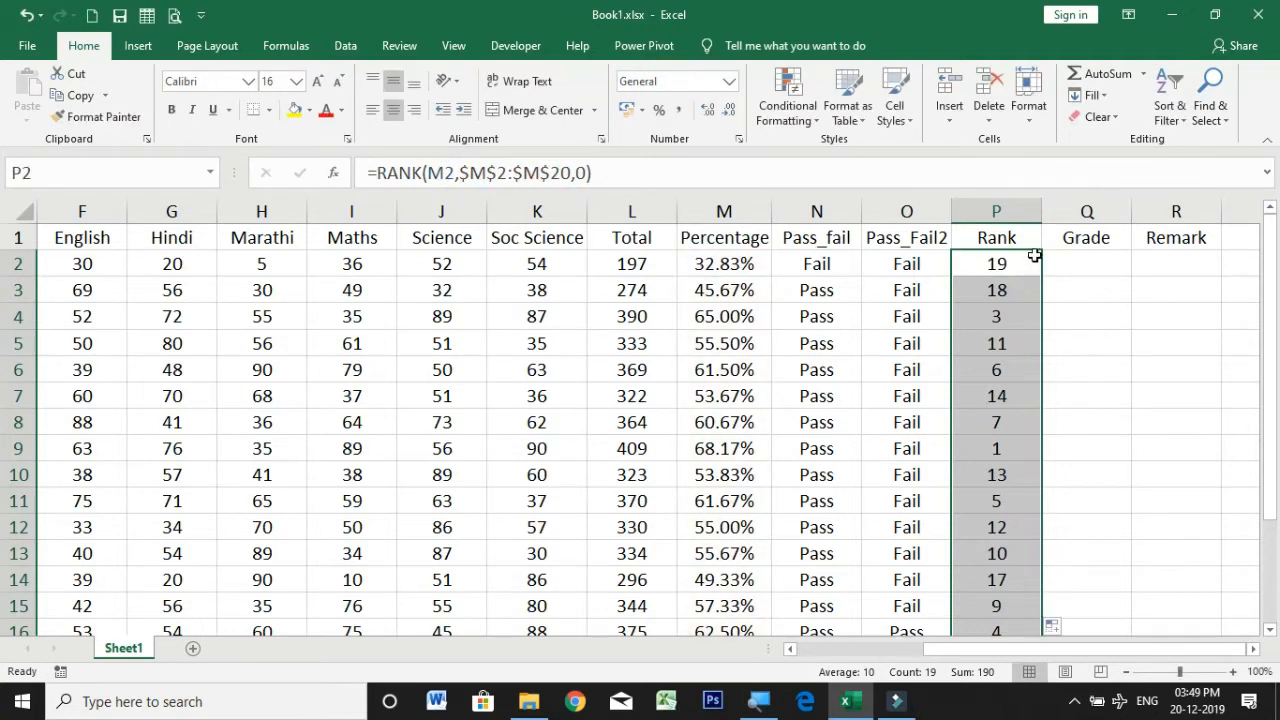
key(Delete)
click(1070, 335)
click(985, 266)
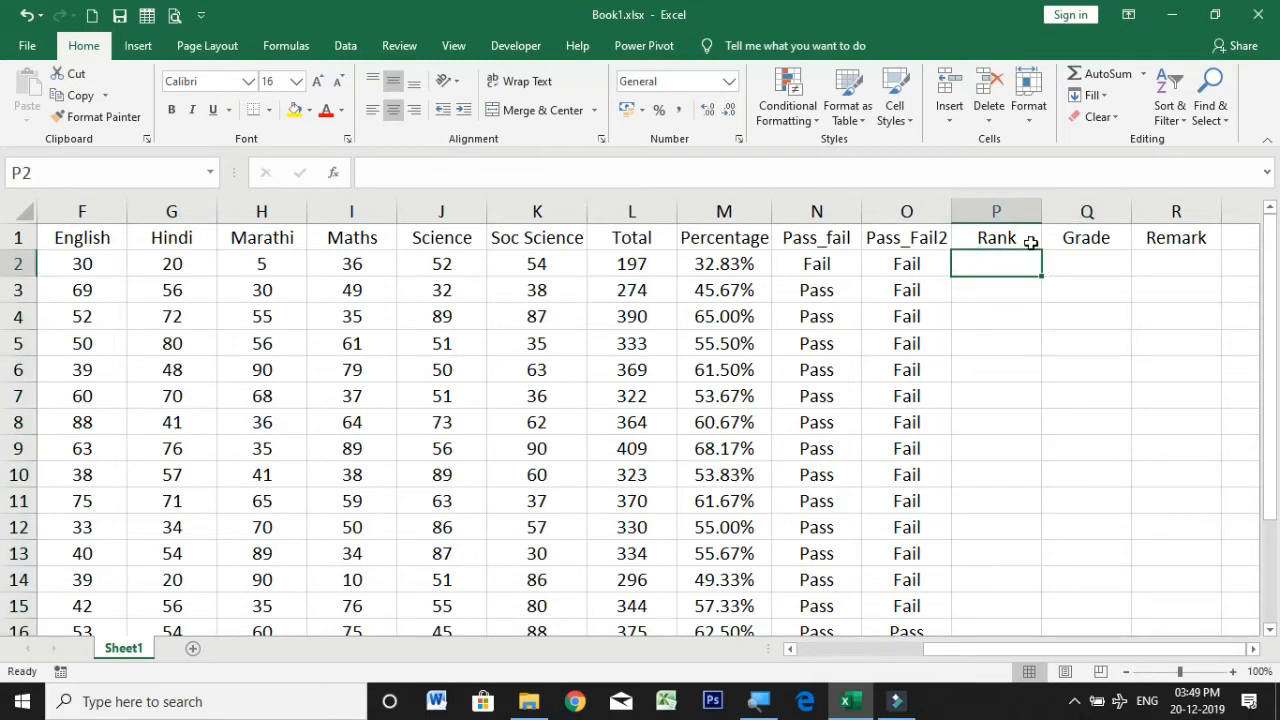
- Define the range name percentdiva for the percentages in M2:M20
click(740, 272)
scroll(766, 489, down, 3)
shift+click(763, 500)
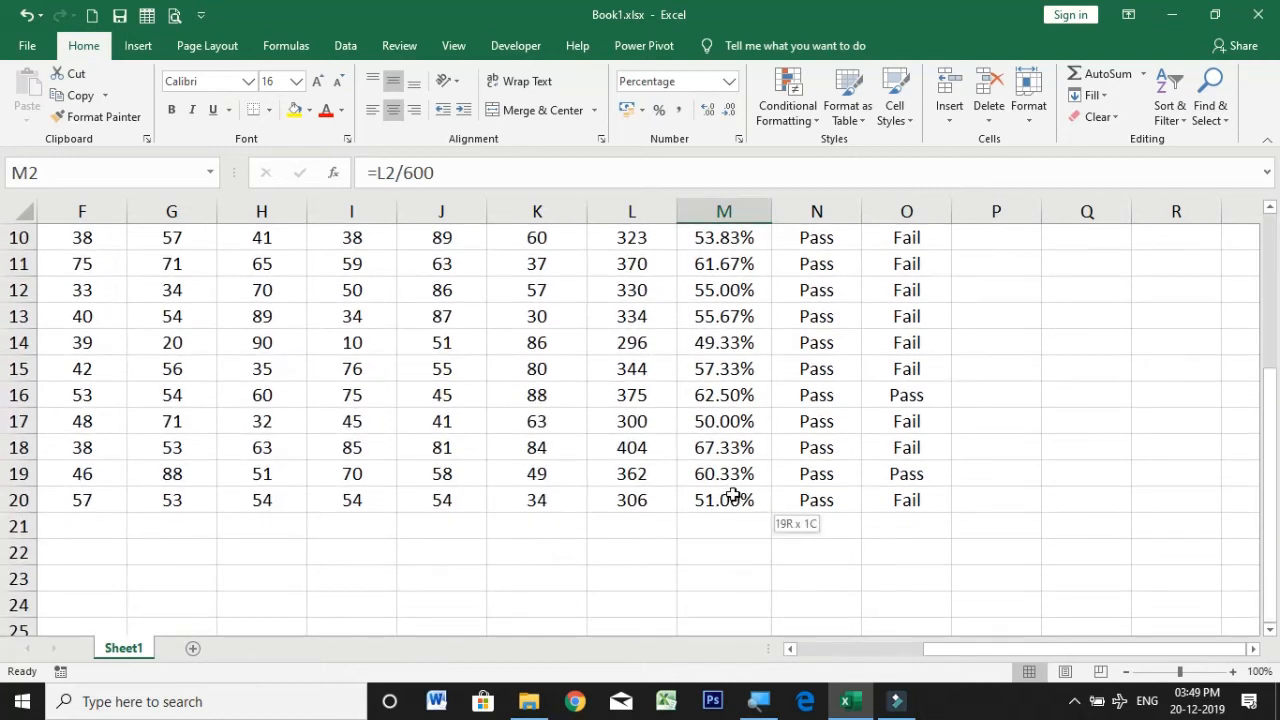
scroll(808, 520, up, 3)
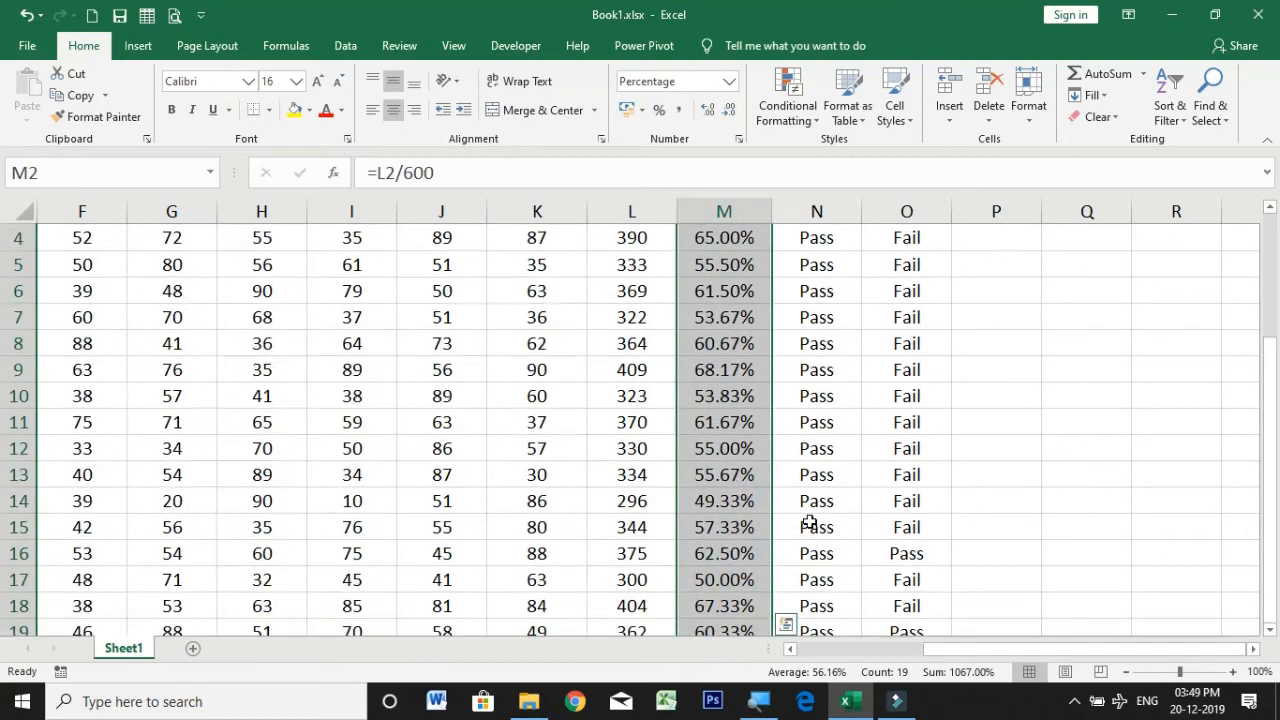
click(98, 172)
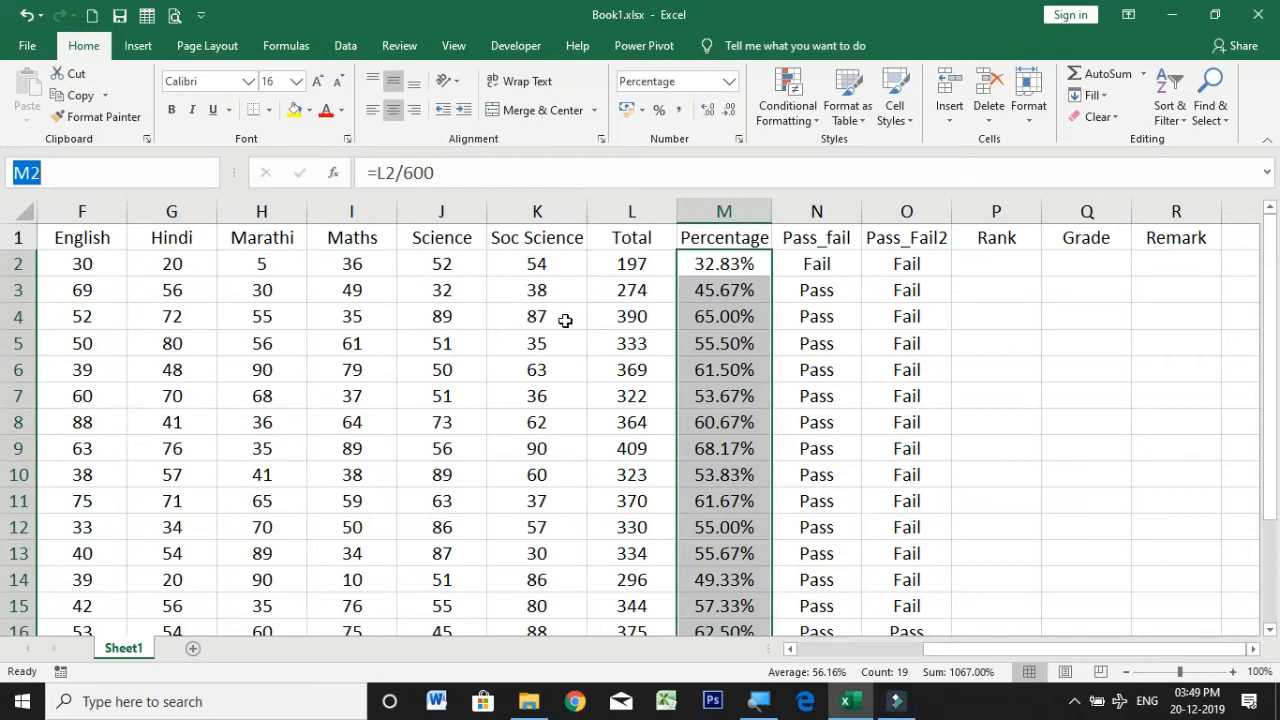
text(percentdiva)
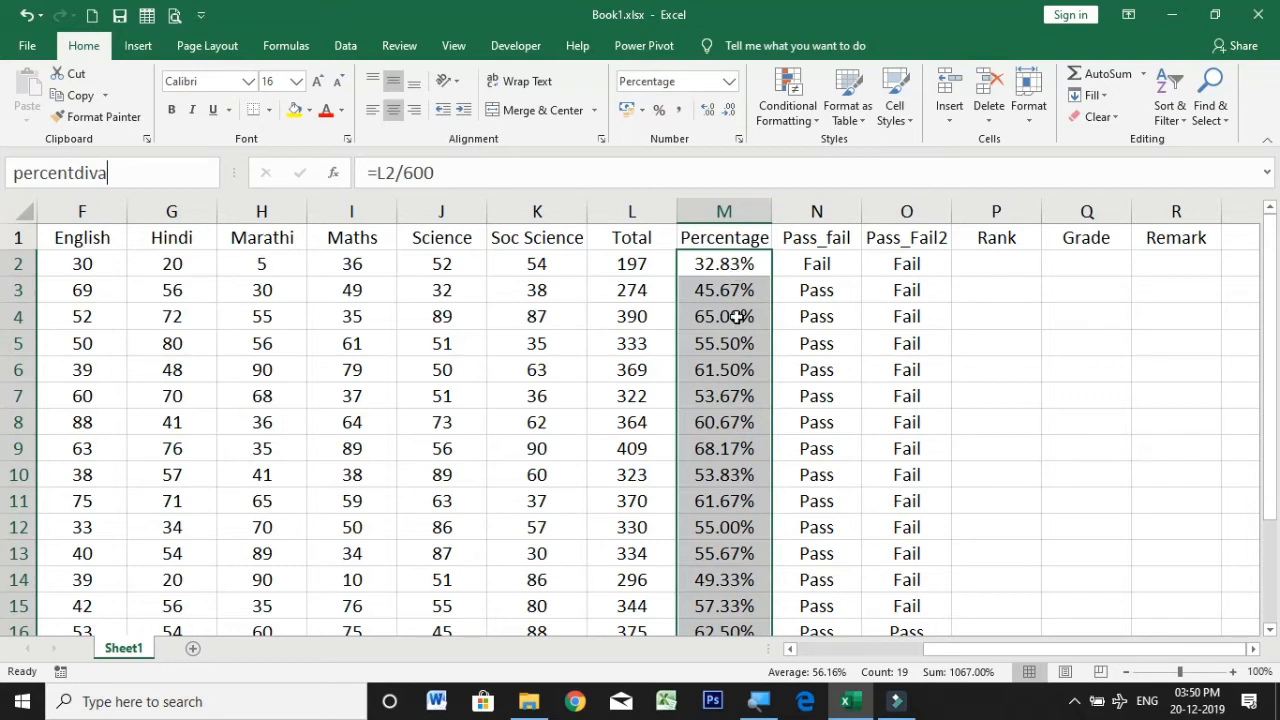
scroll(747, 545, down, 2)
scroll(746, 539, up, 2)
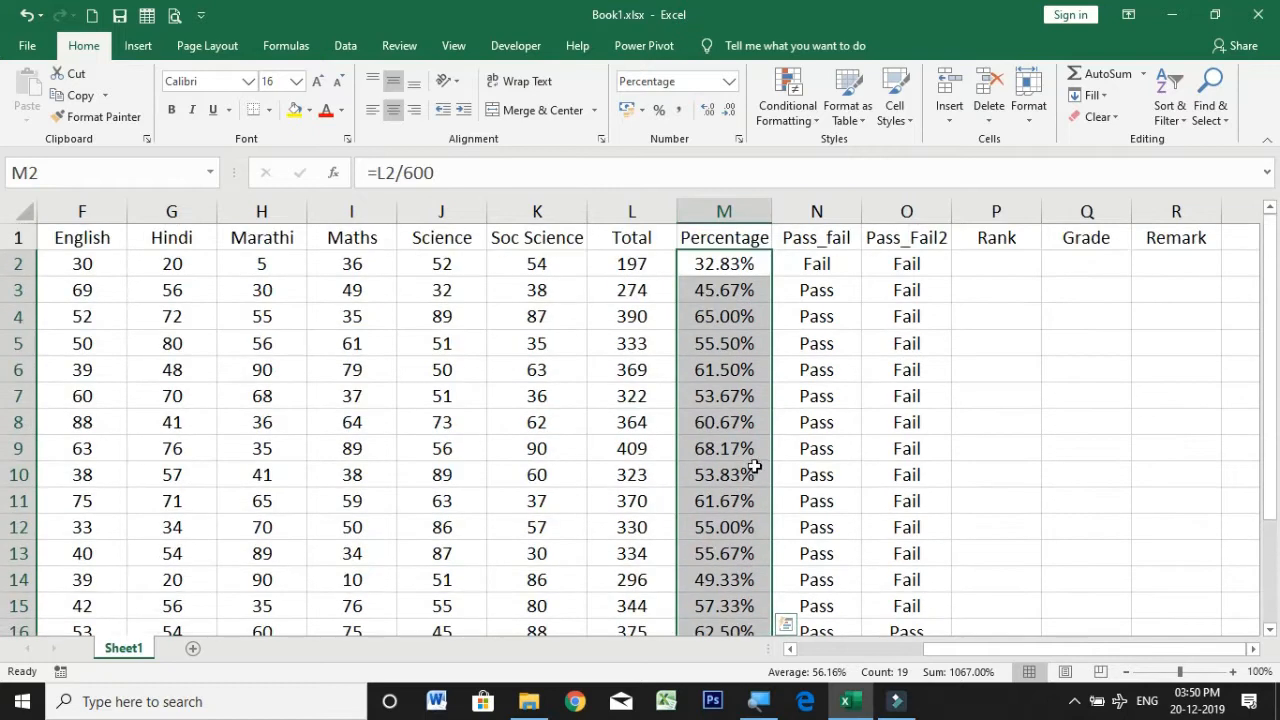
click(70, 170)
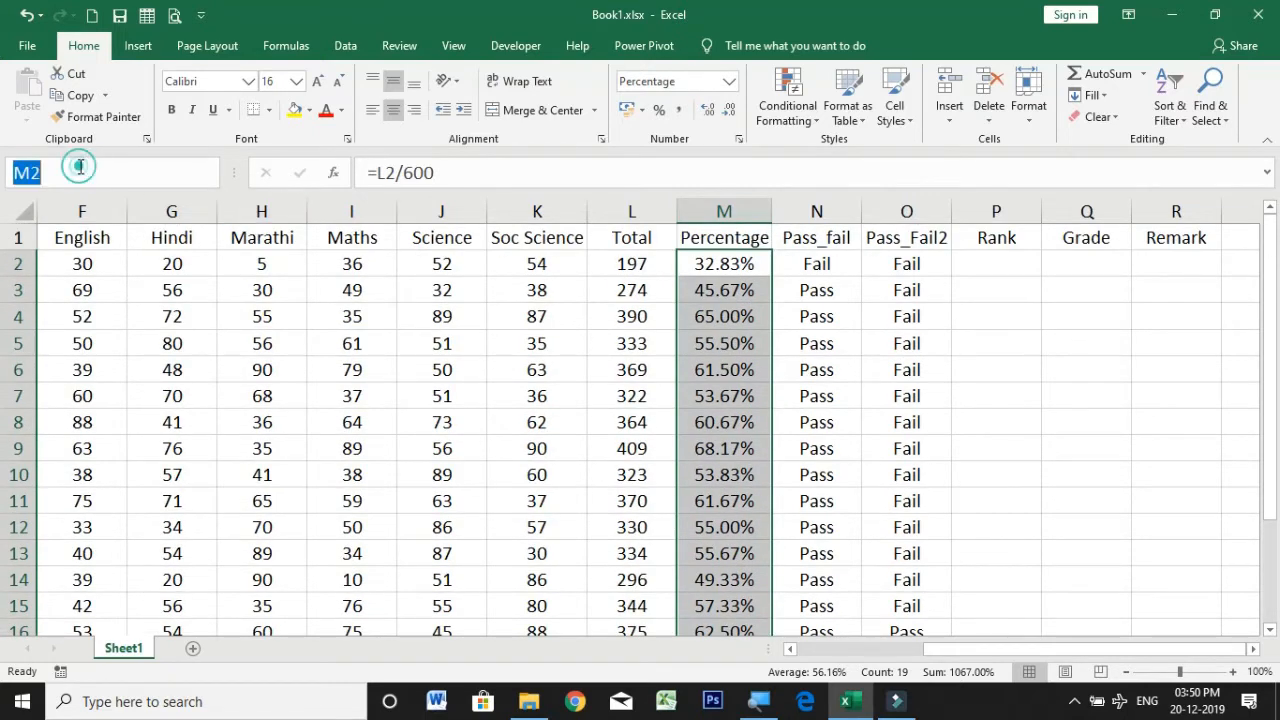
text(percentdiva)
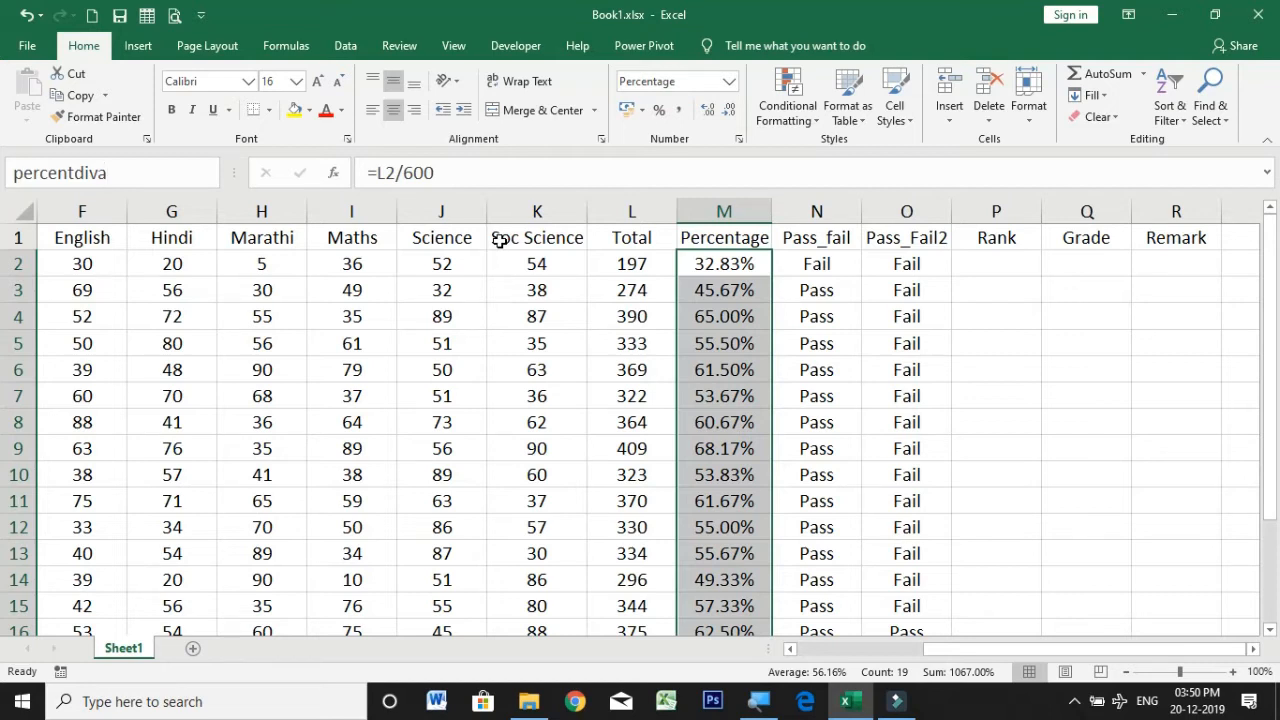
key(Return)
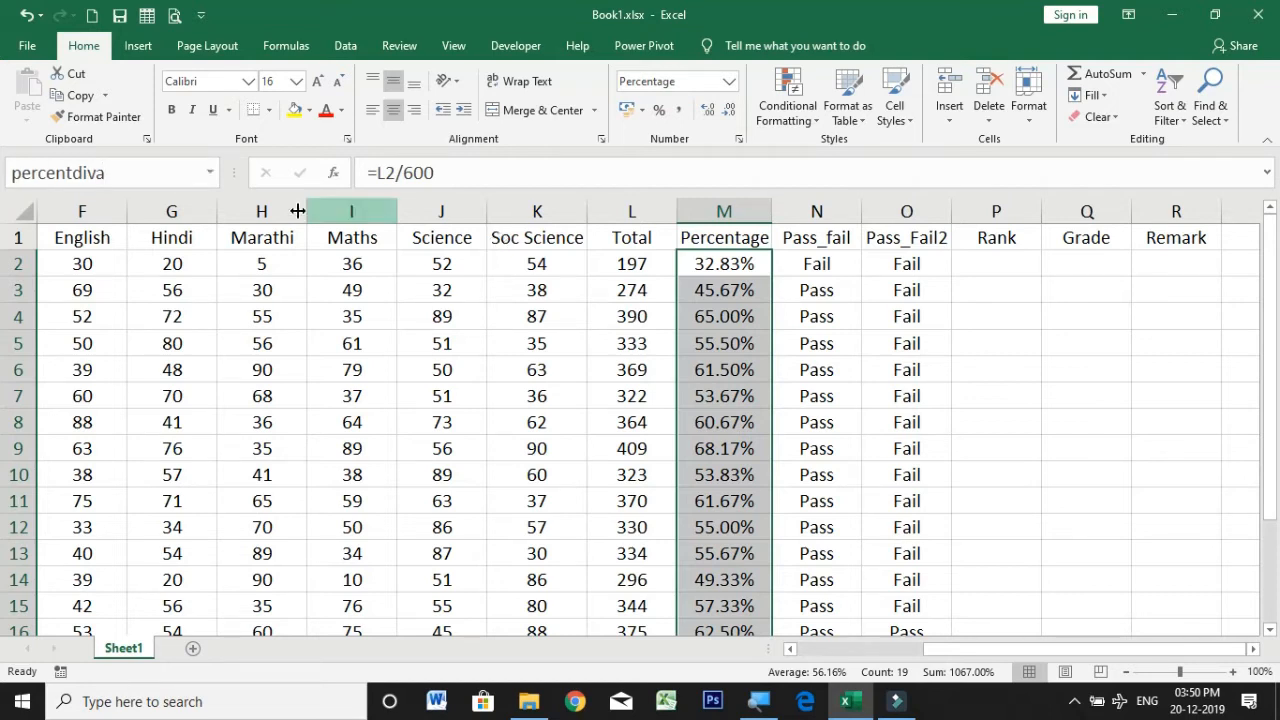
- Reselect M2:M20 to check the name assigned to the range
click(811, 343)
drag(728, 263, 740, 590)
scroll(260, 387, up, 2)
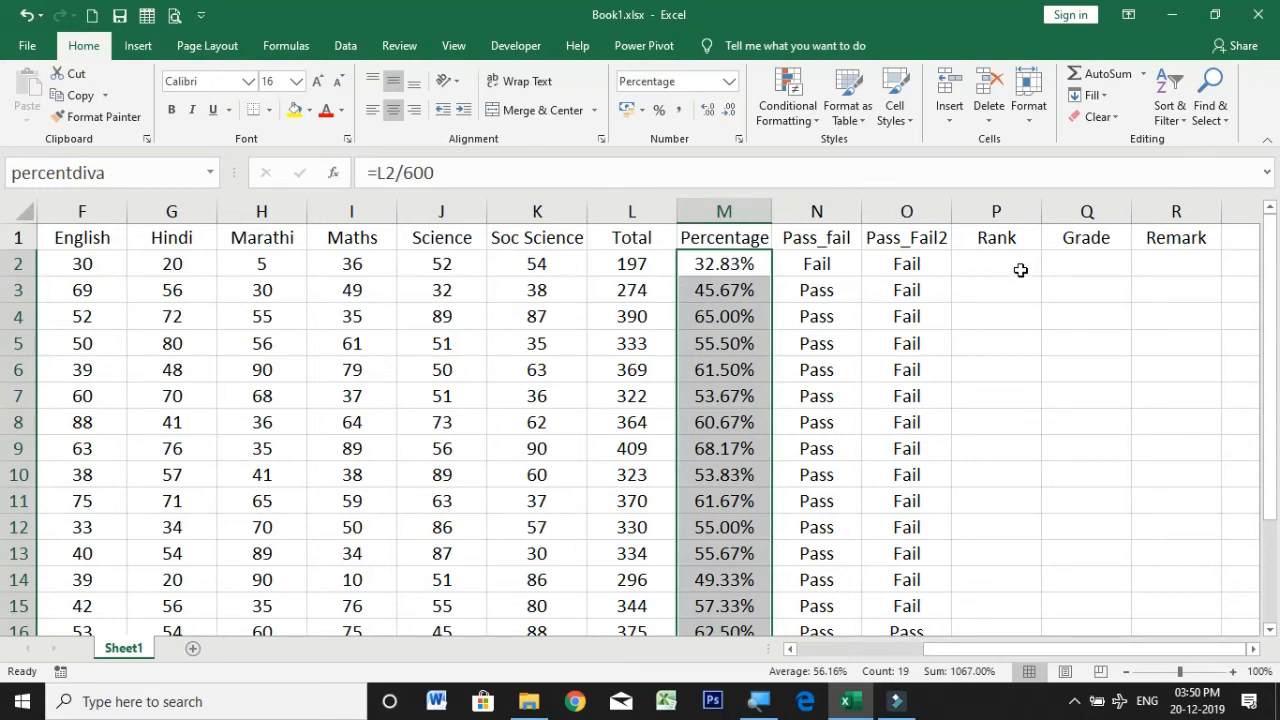
- Enter =RANK(M2,percentdiva,0) in P2 to rank the first student's percentage in descending order using the named range
click(1017, 274)
text(=rank()
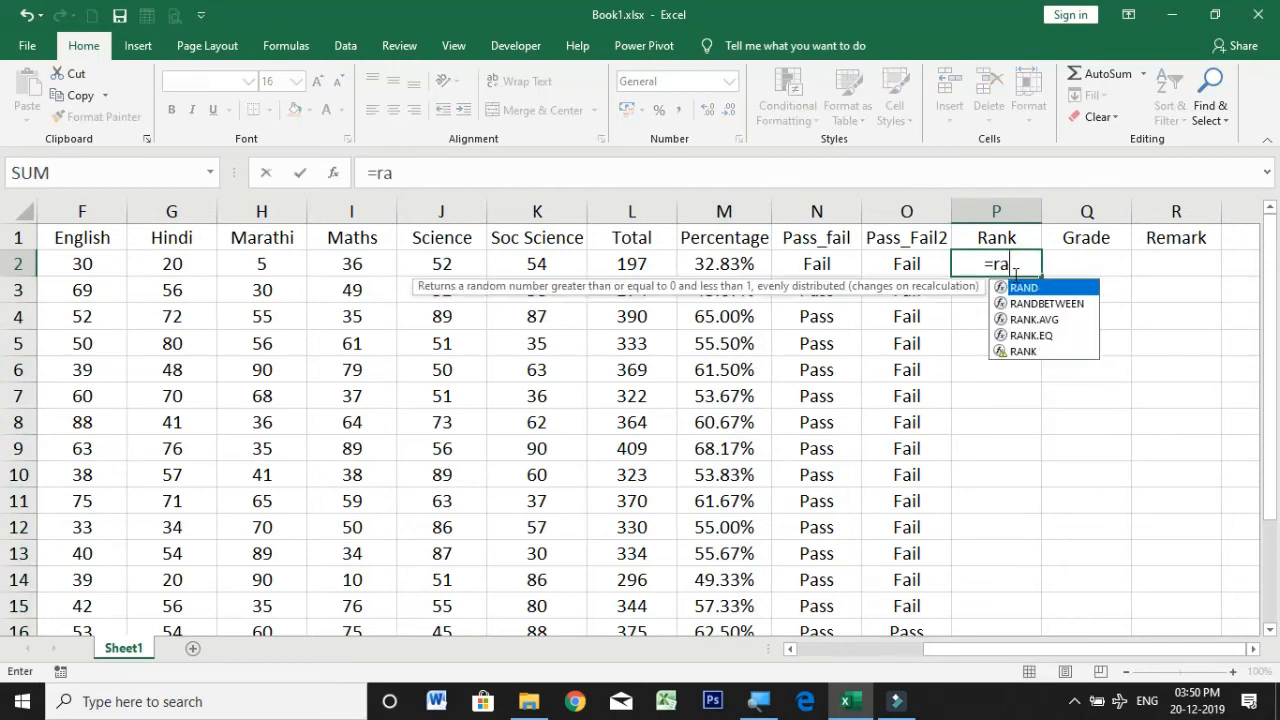
click(702, 266)
text(,)
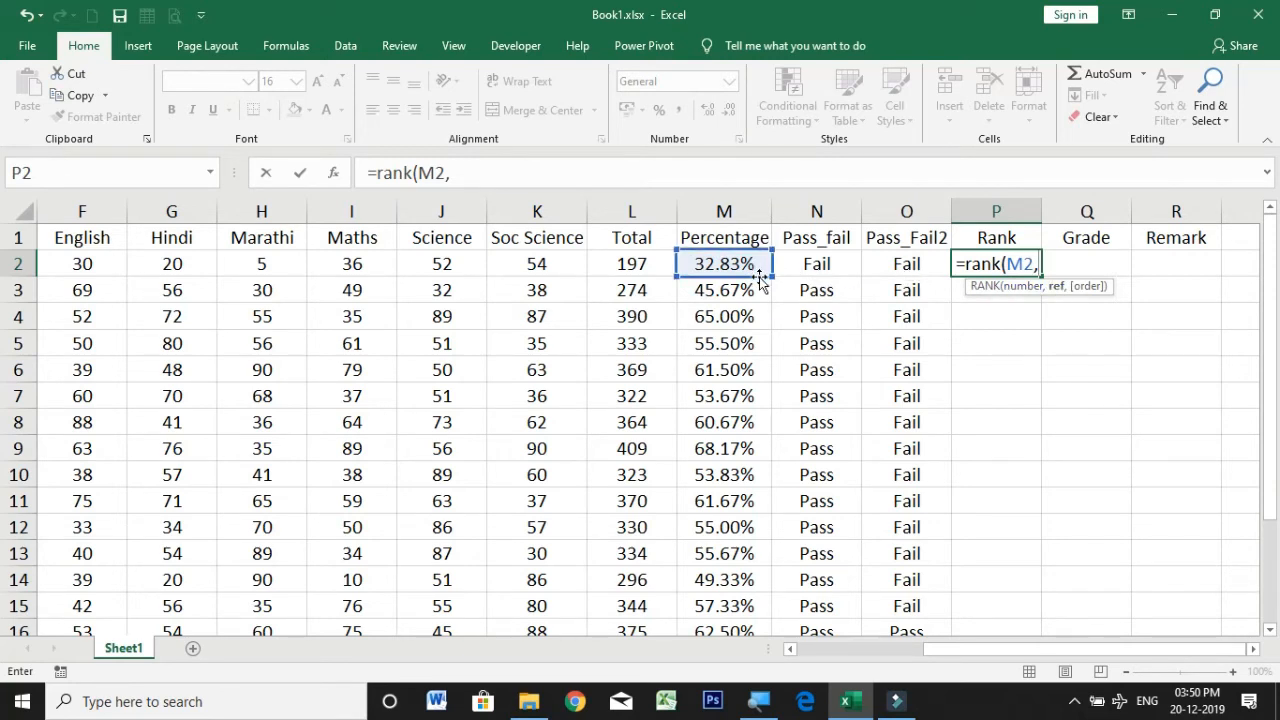
text(perce)
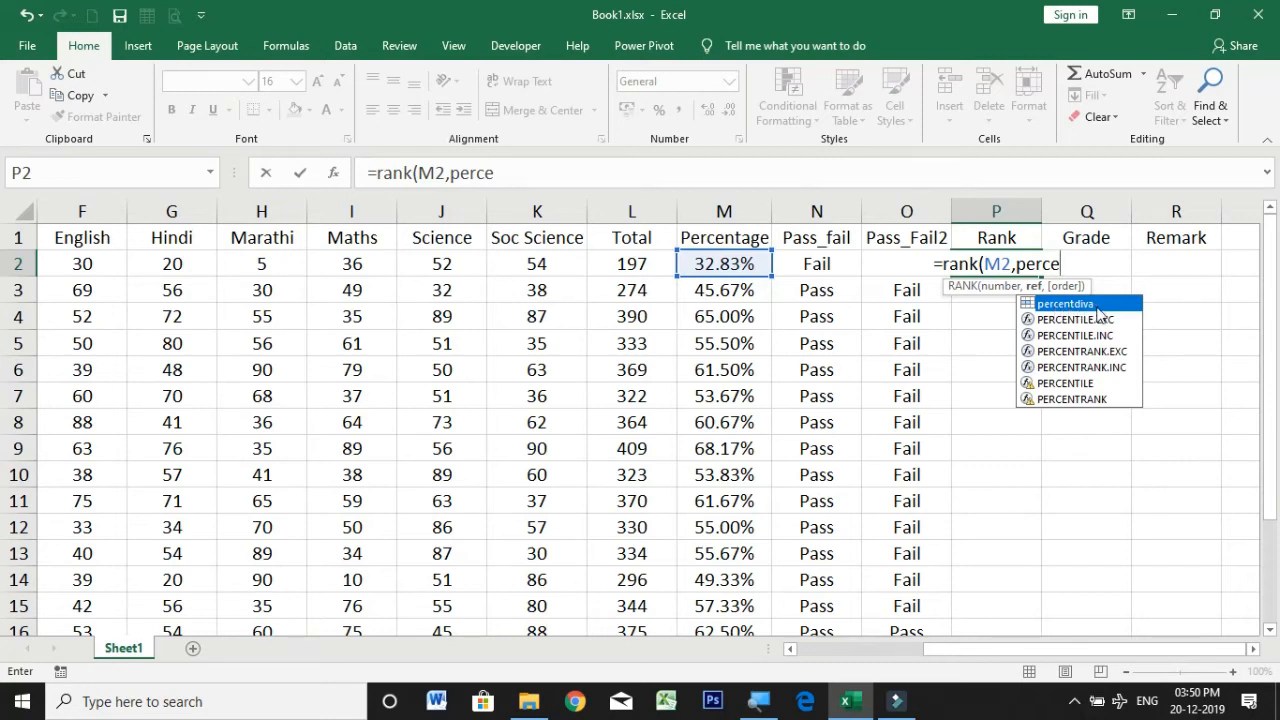
double_click(1097, 305)
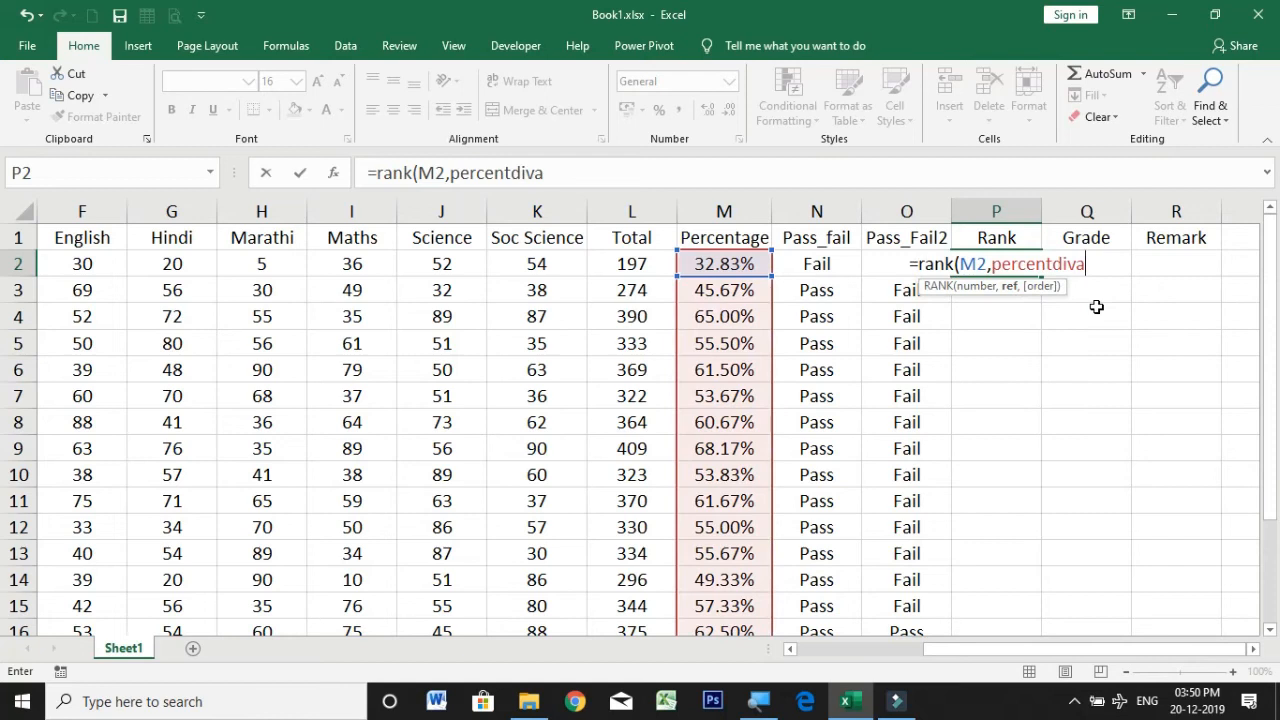
text(,)
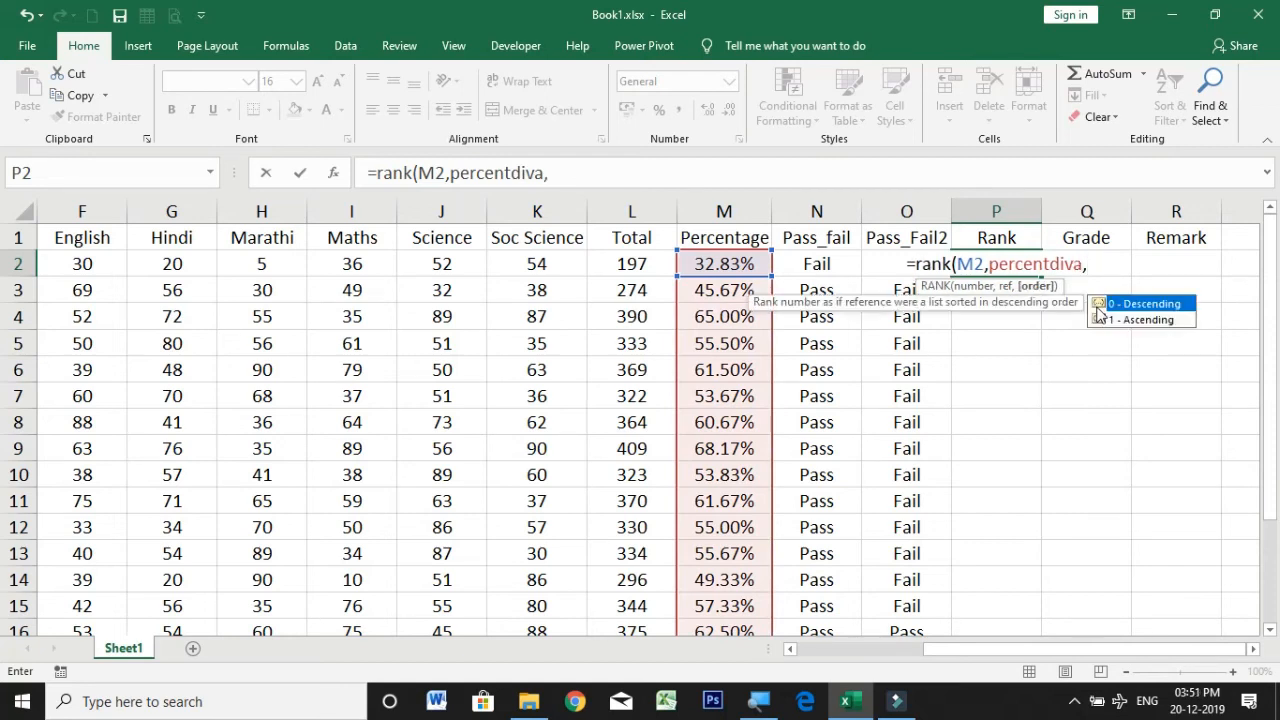
double_click(1156, 305)
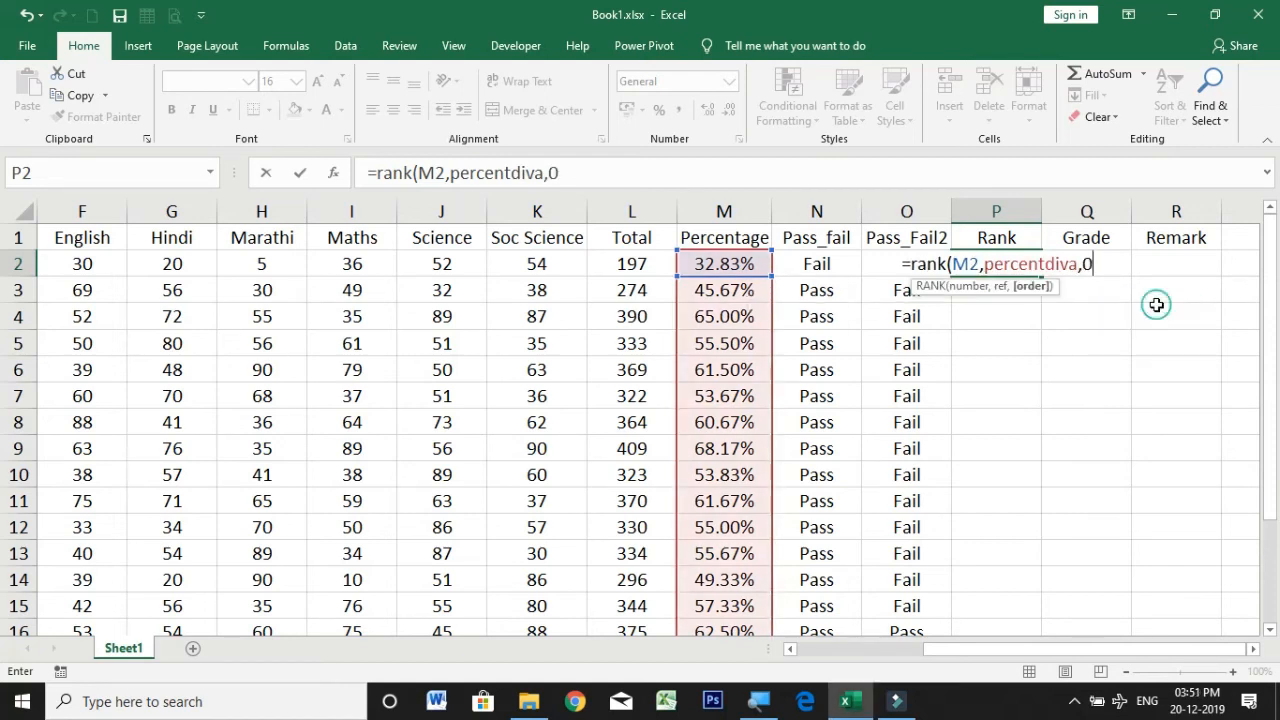
text())
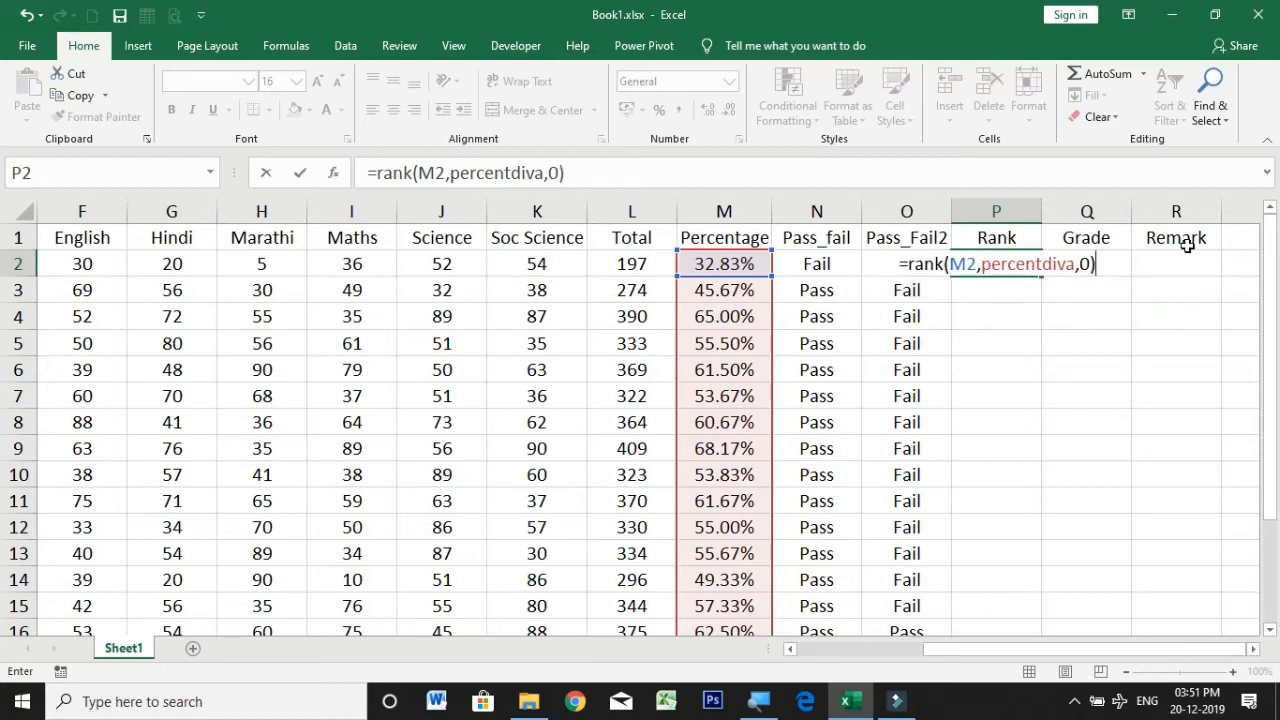
key(Return)
- Fill the percentdiva-based RANK formula from P2 down to P20 and check the resulting ranks
click(1017, 265)
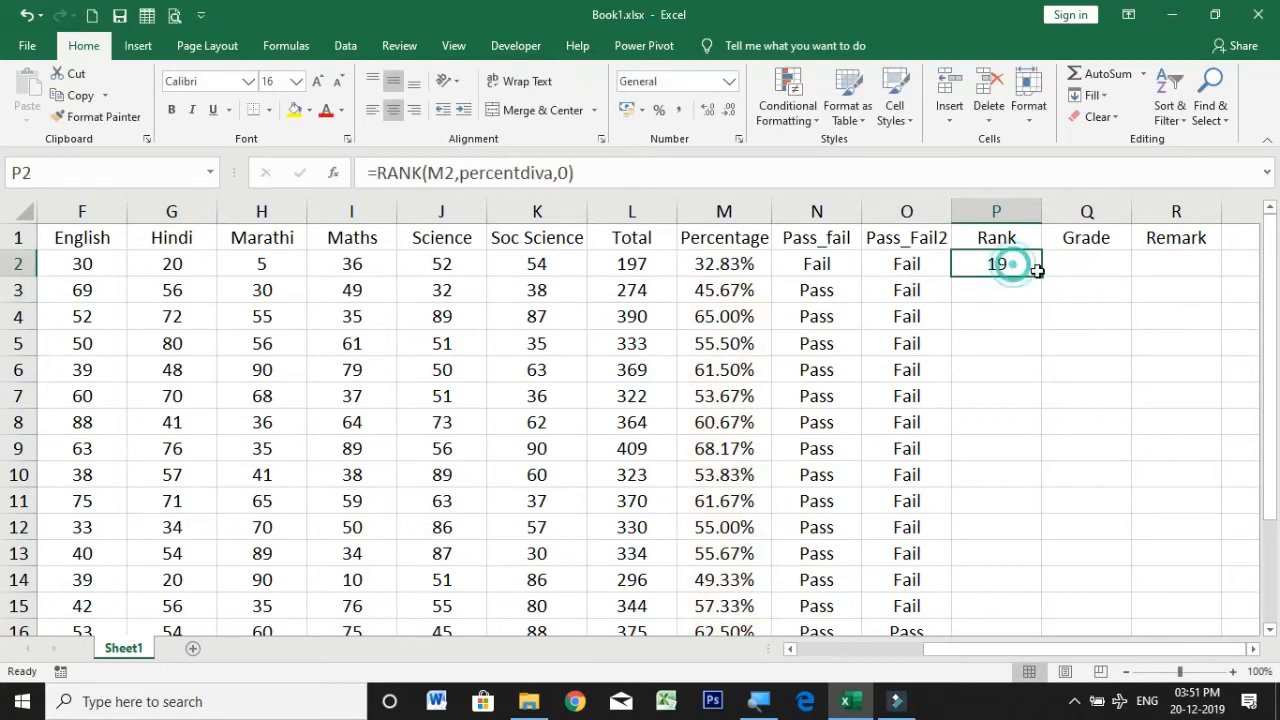
double_click(1041, 277)
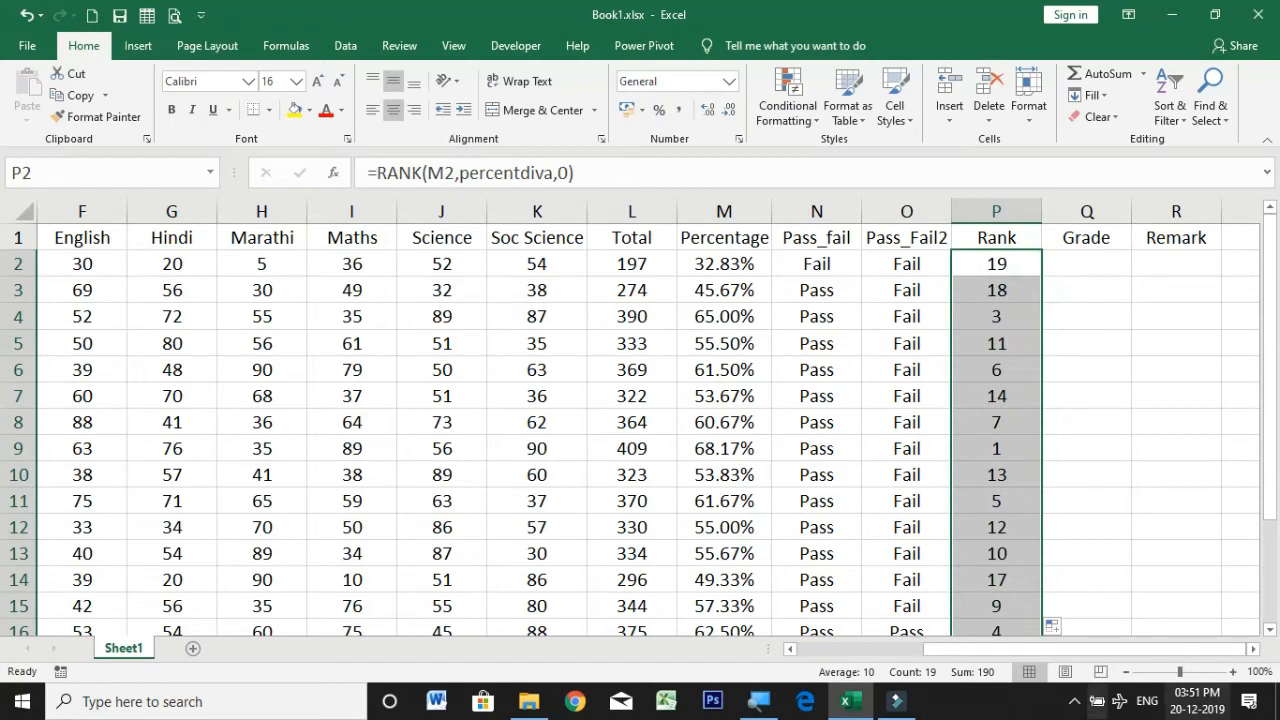
scroll(970, 323, down, 2)
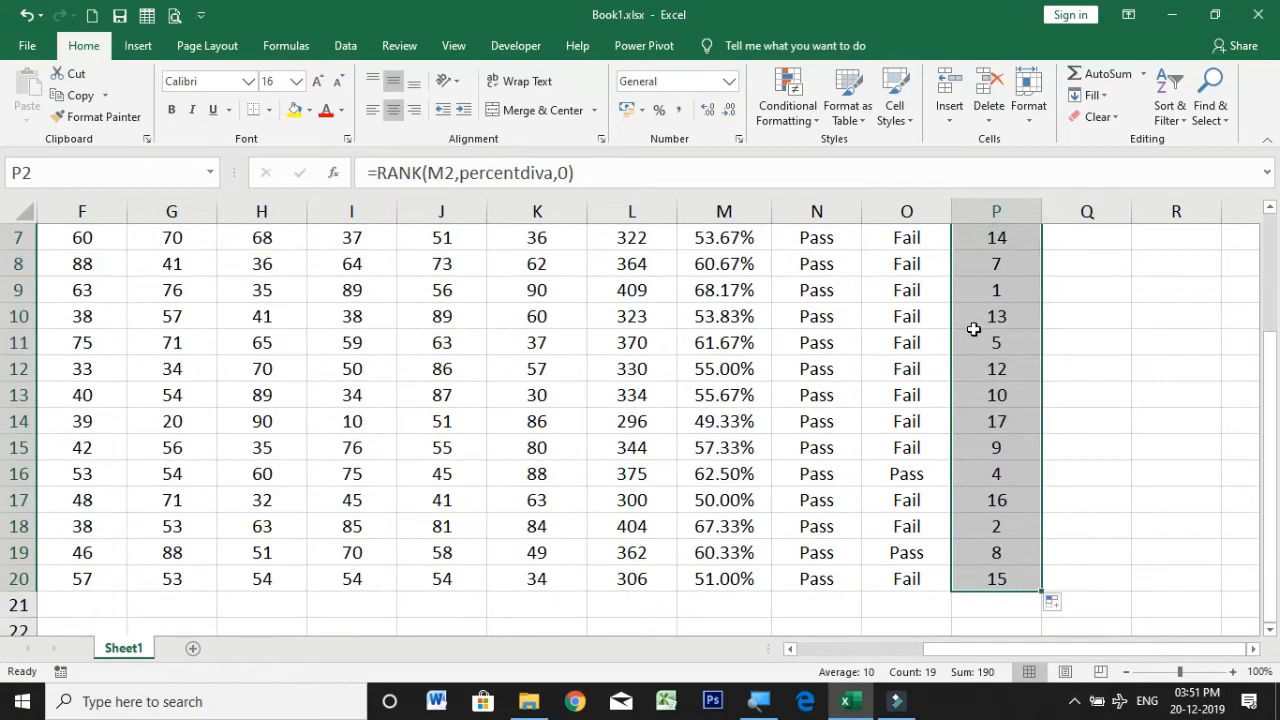
scroll(972, 326, up, 2)
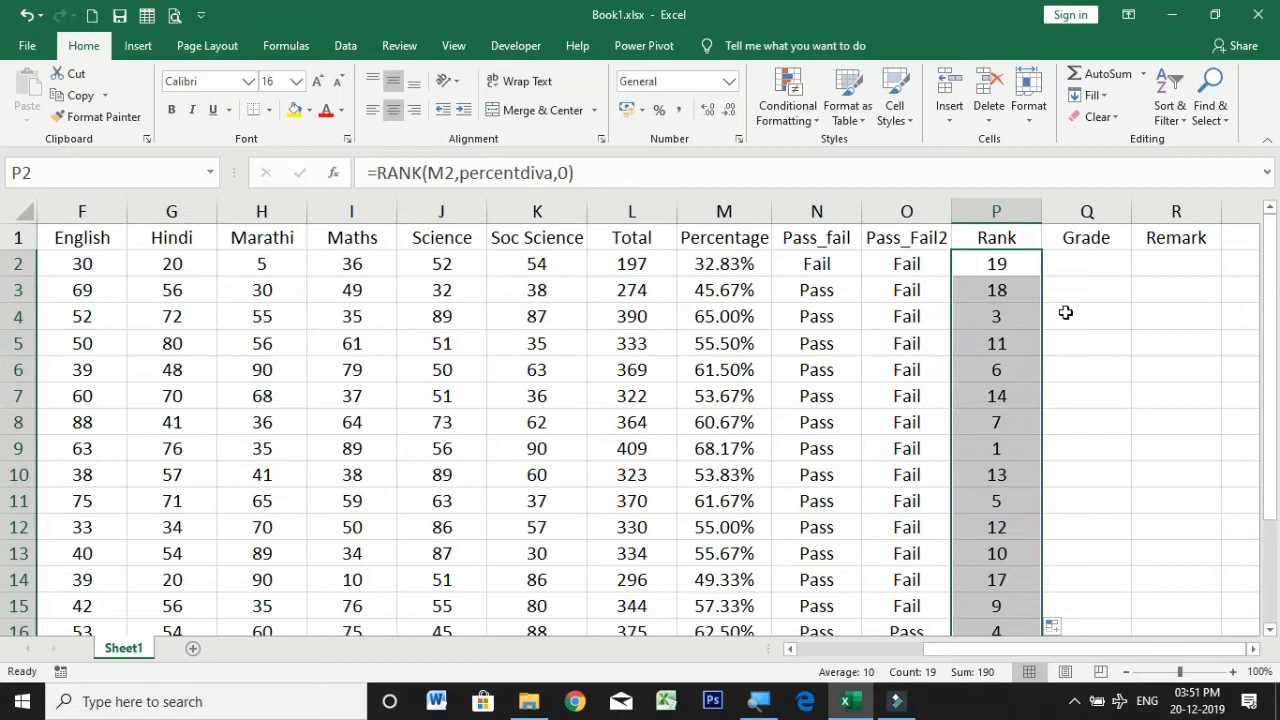
scroll(1064, 311, down, 2)
scroll(1064, 311, up, 2)
scroll(1067, 303, down, 2)
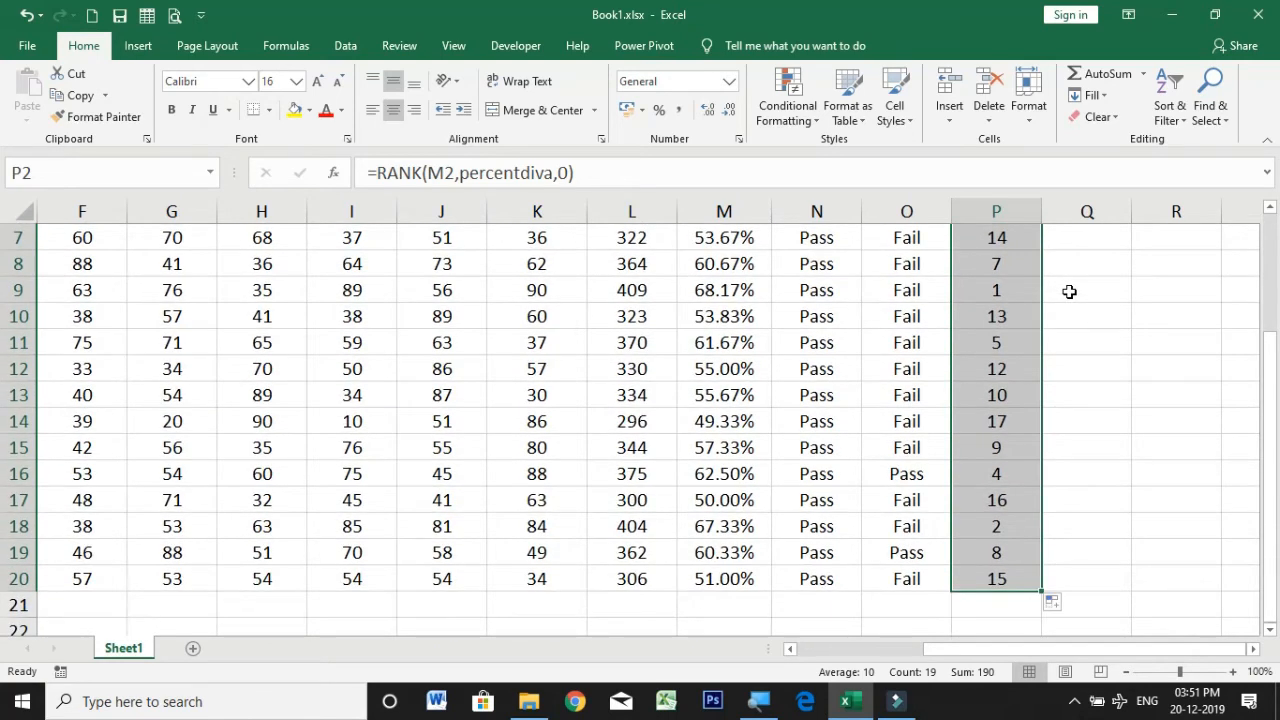
scroll(1069, 291, up, 2)
- Compare the Pass_Fail2 results in column O with the ranks in column P across the student rows
click(906, 263)
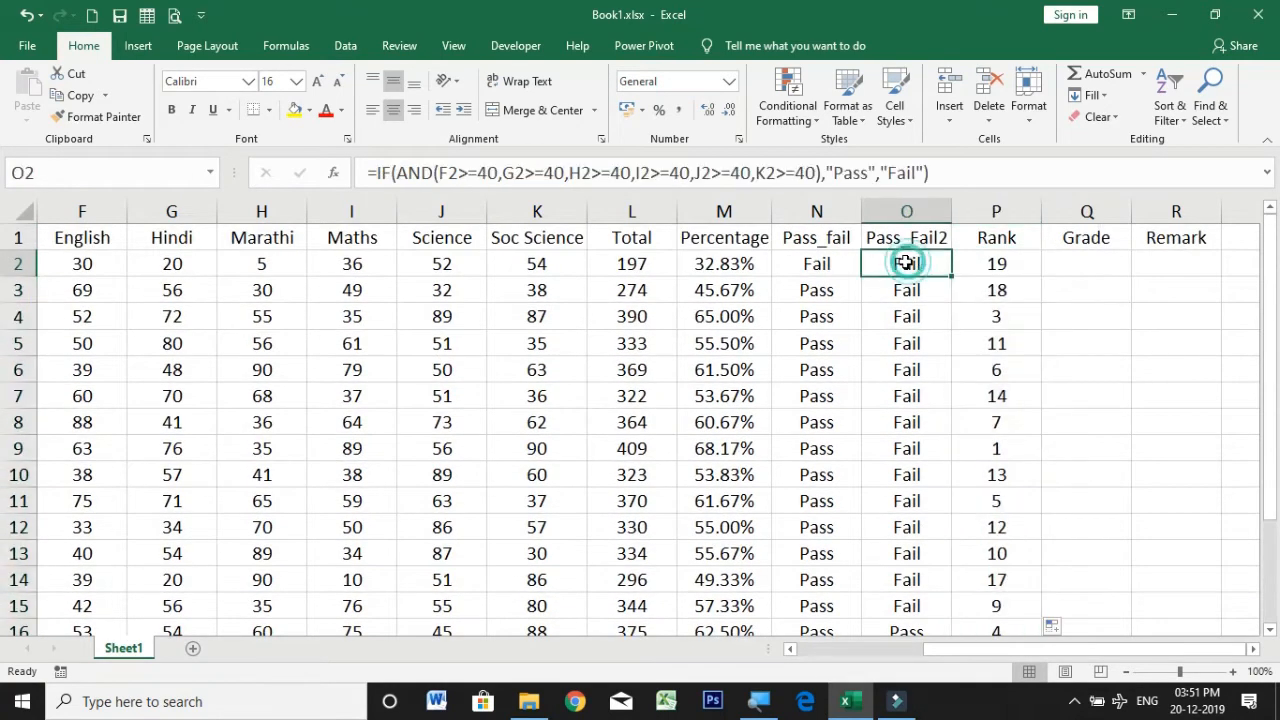
scroll(963, 327, down, 2)
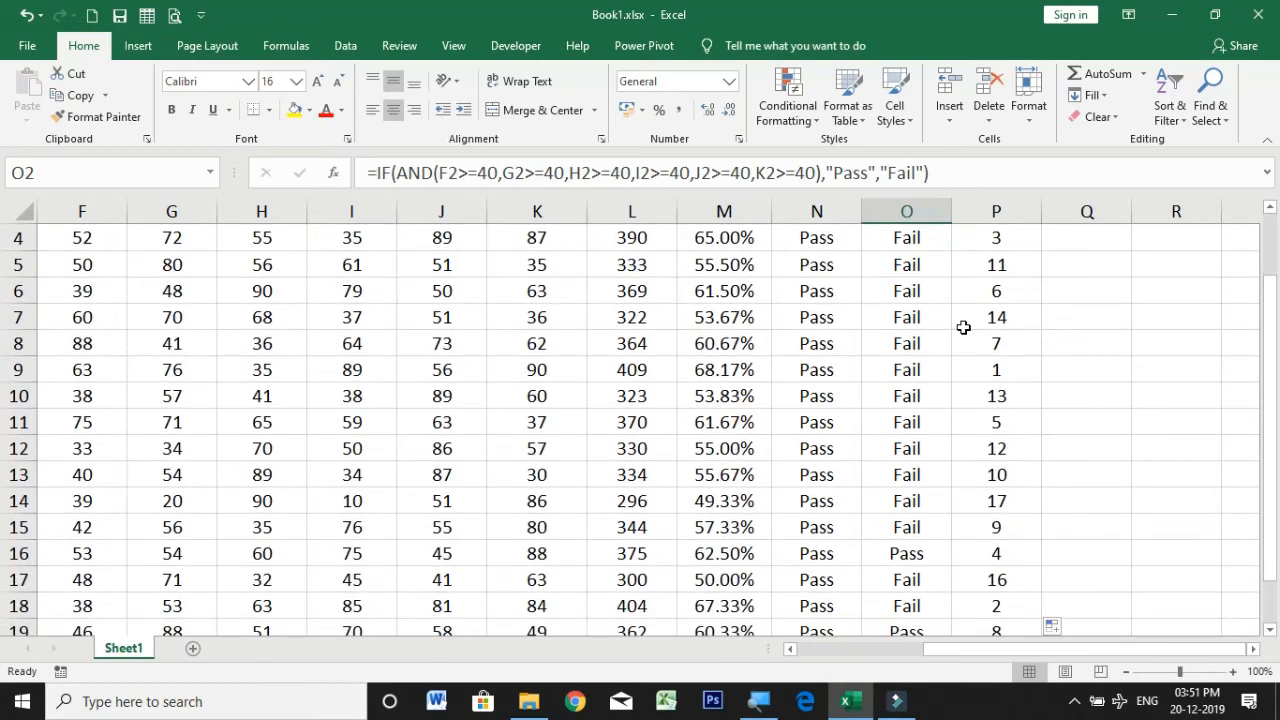
scroll(938, 469, up, 2)
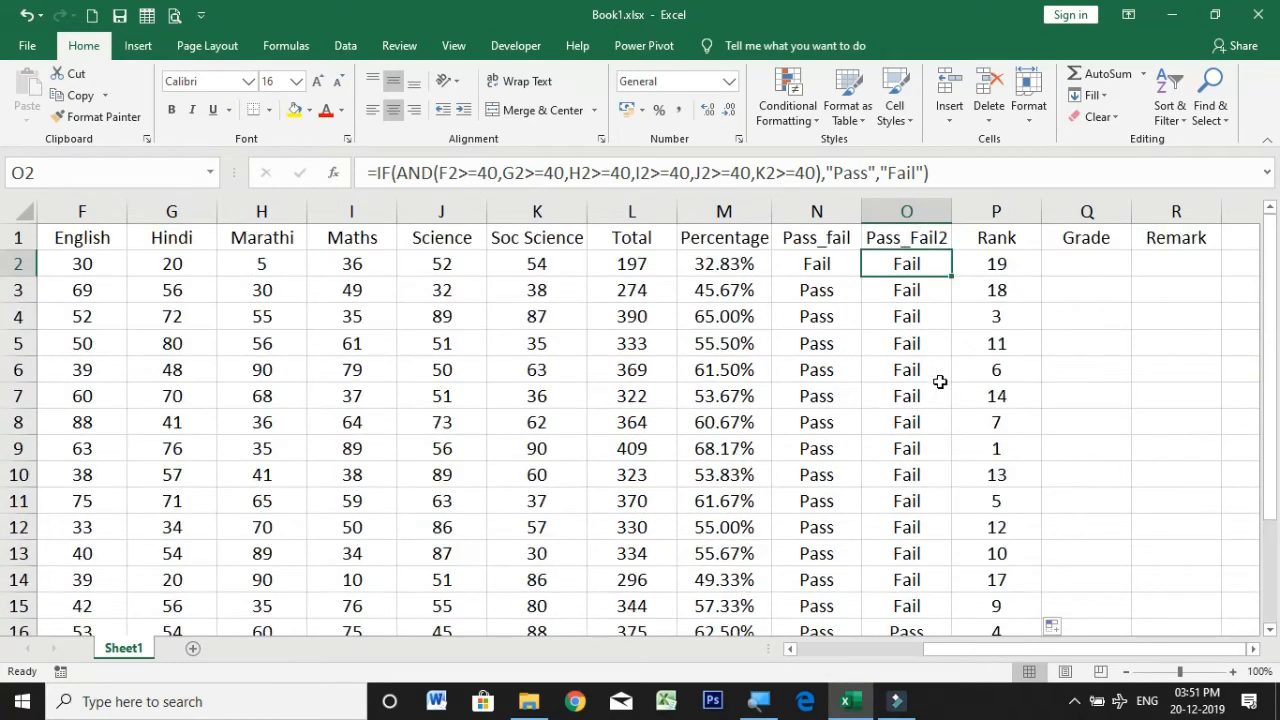
click(913, 292)
click(1045, 296)
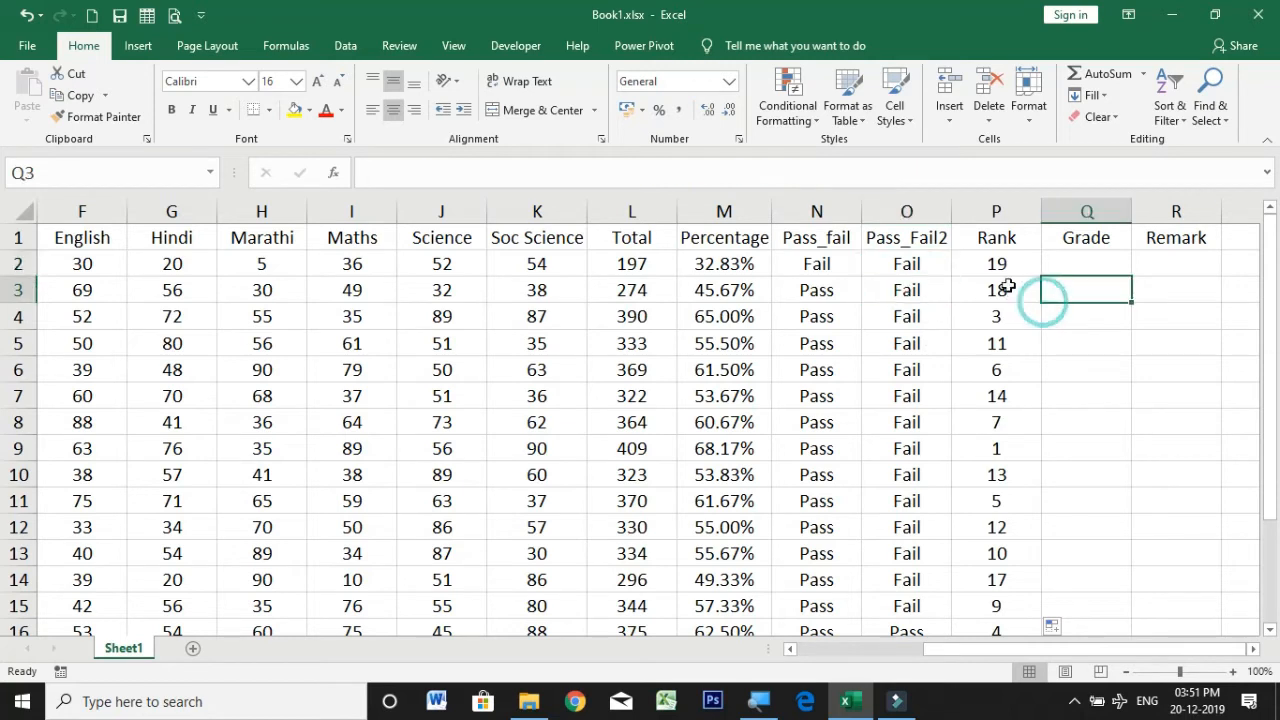
click(996, 266)
click(997, 290)
scroll(1018, 384, down, 2)
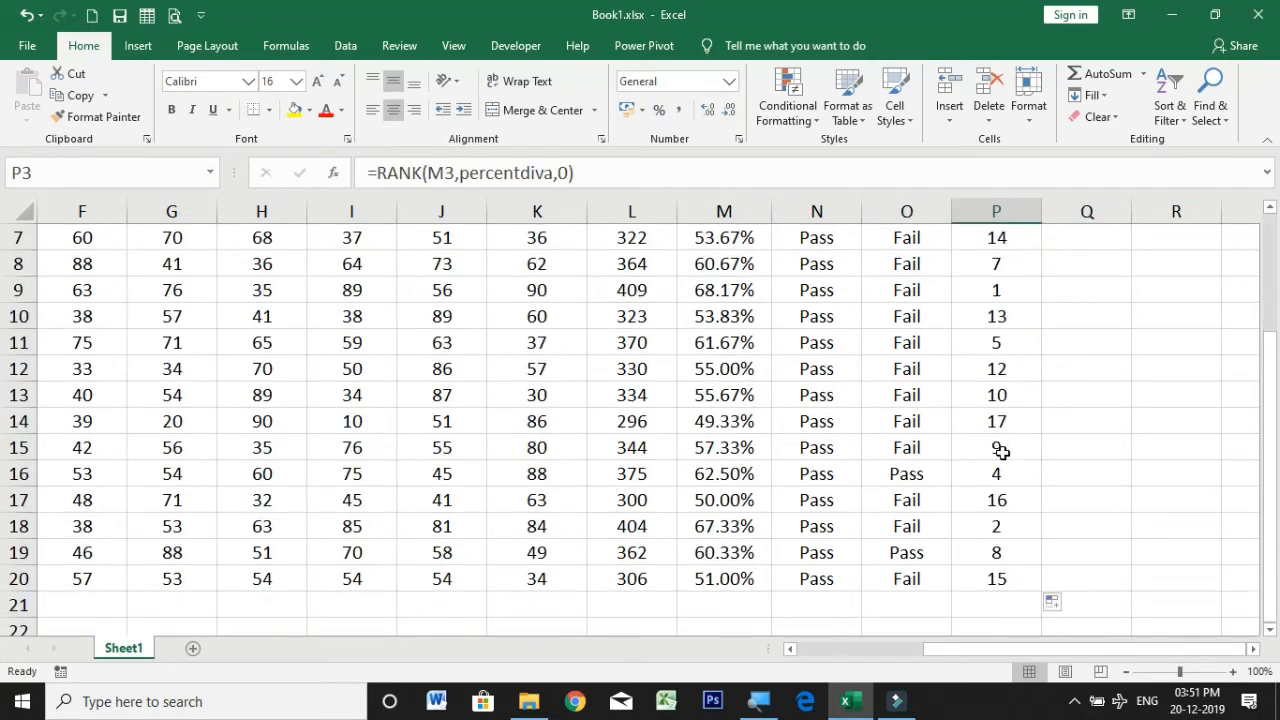
scroll(1010, 575, up, 1)
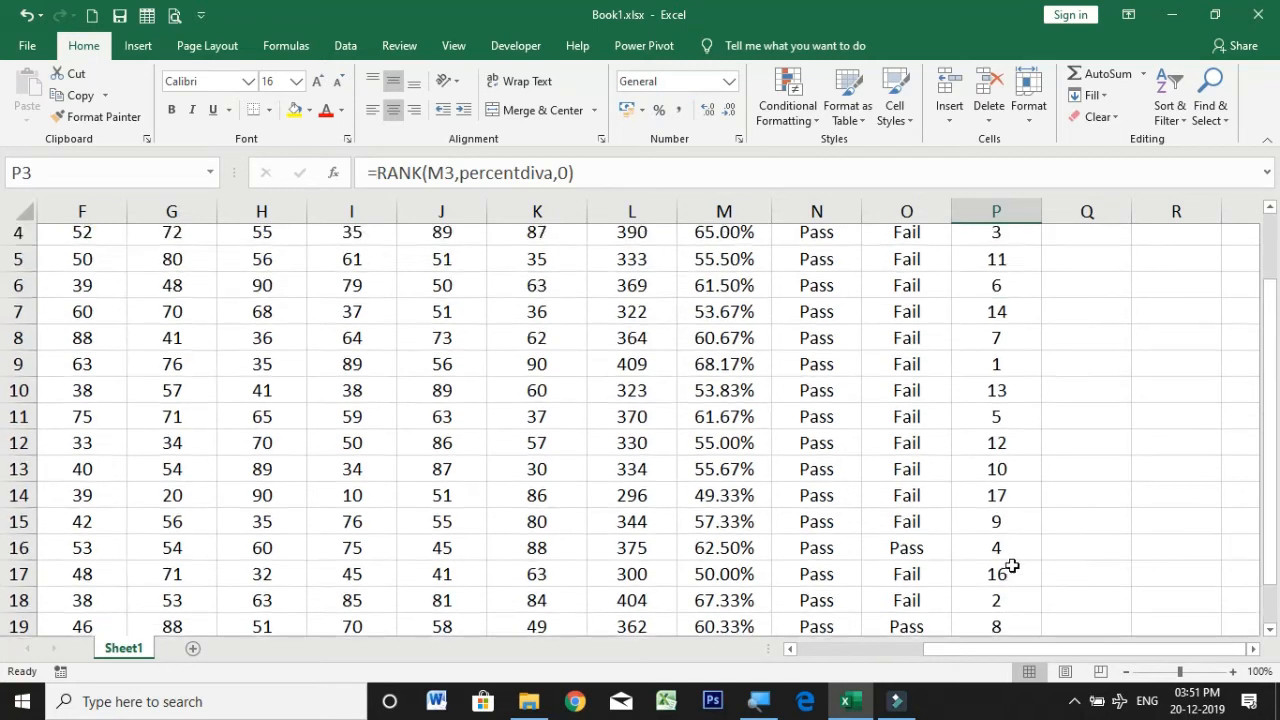
- Examine the percentage, Pass_Fail2 result and rank of the student in row 9
click(1008, 372)
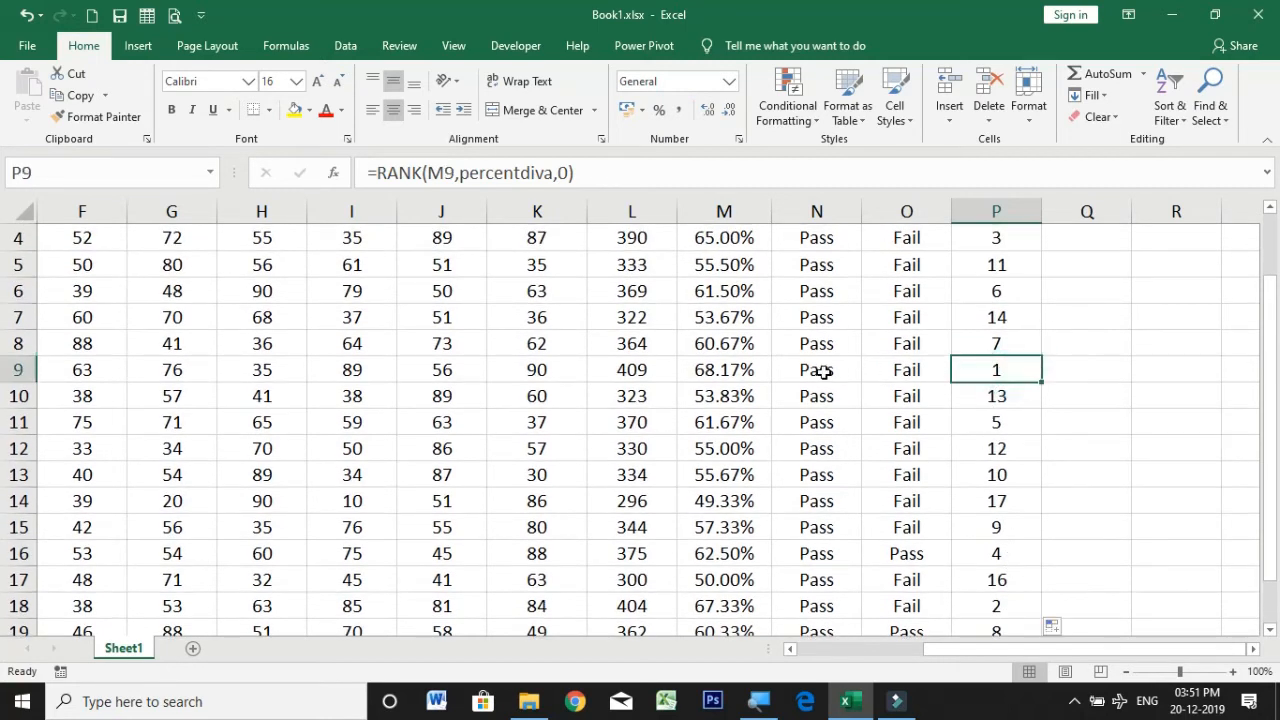
click(903, 368)
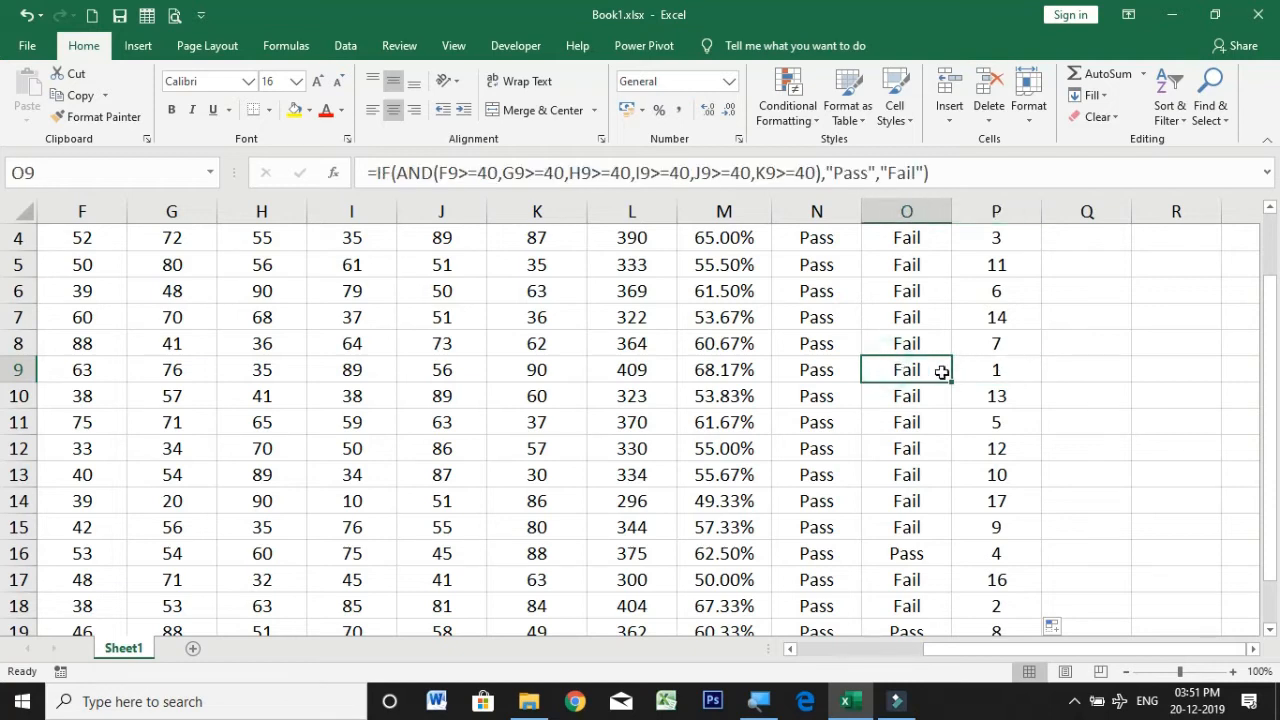
click(997, 374)
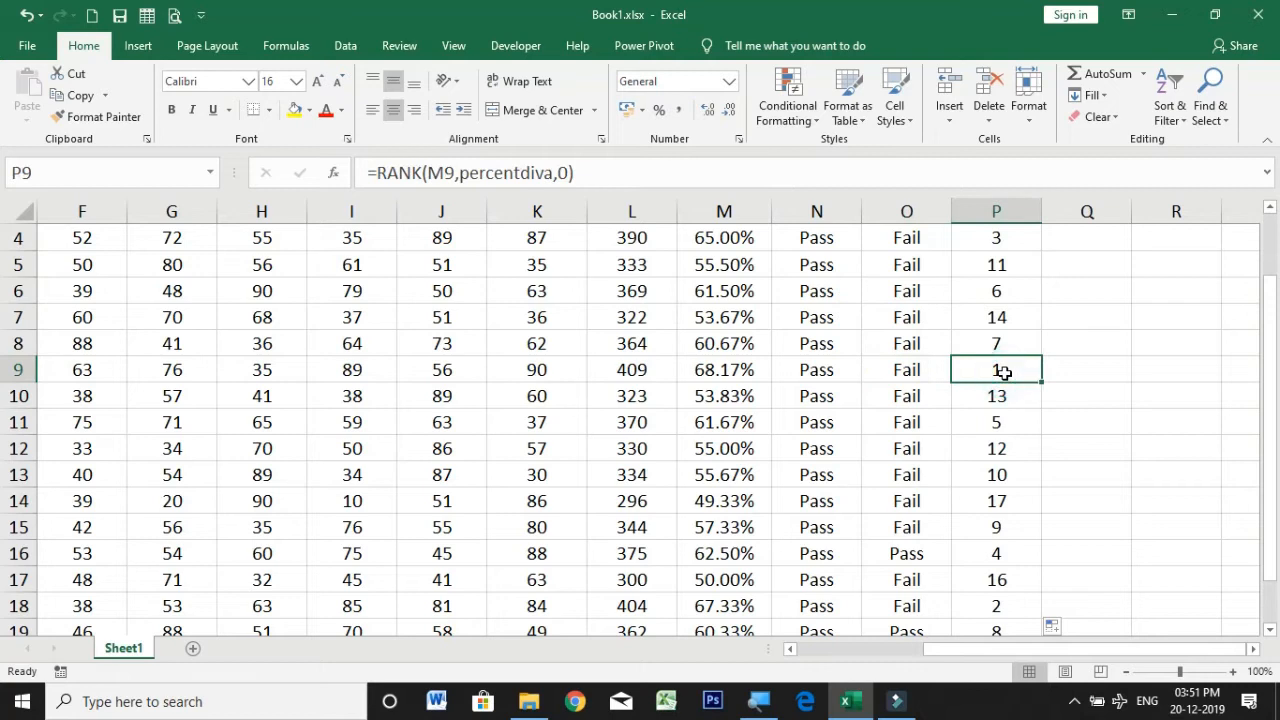
scroll(1004, 372, up, 1)
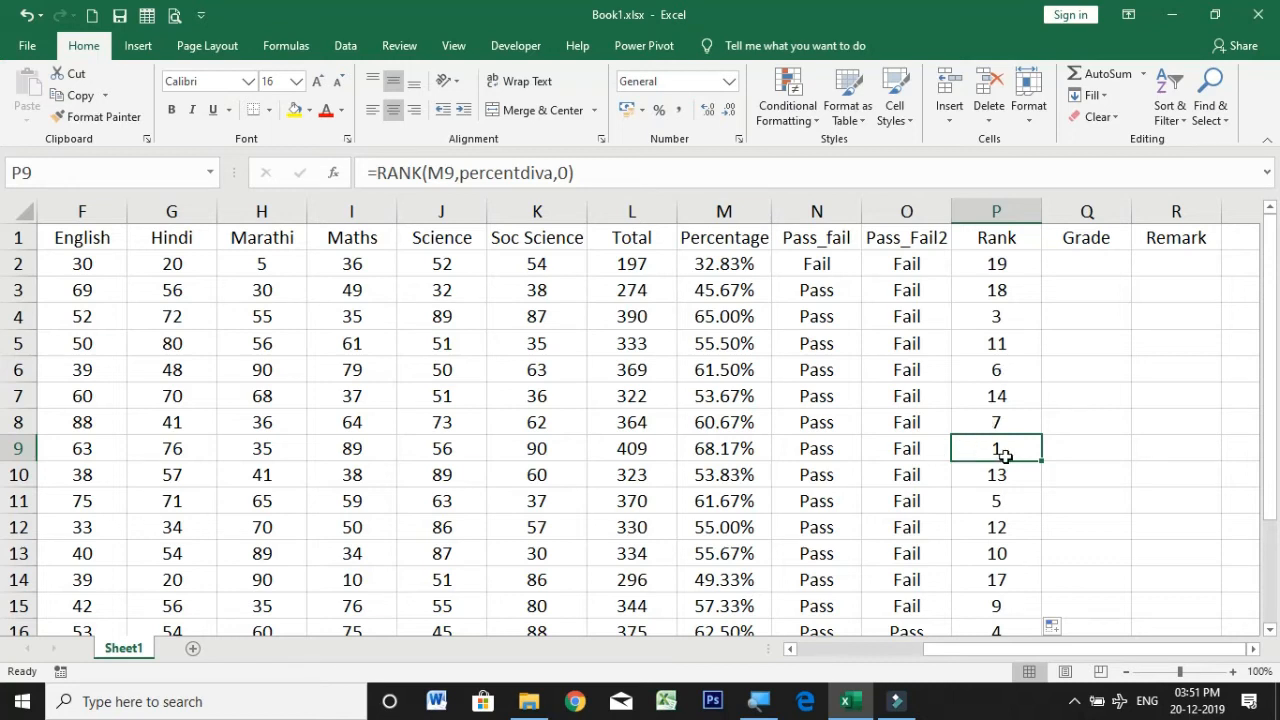
click(1004, 263)
scroll(1004, 426, down, 3)
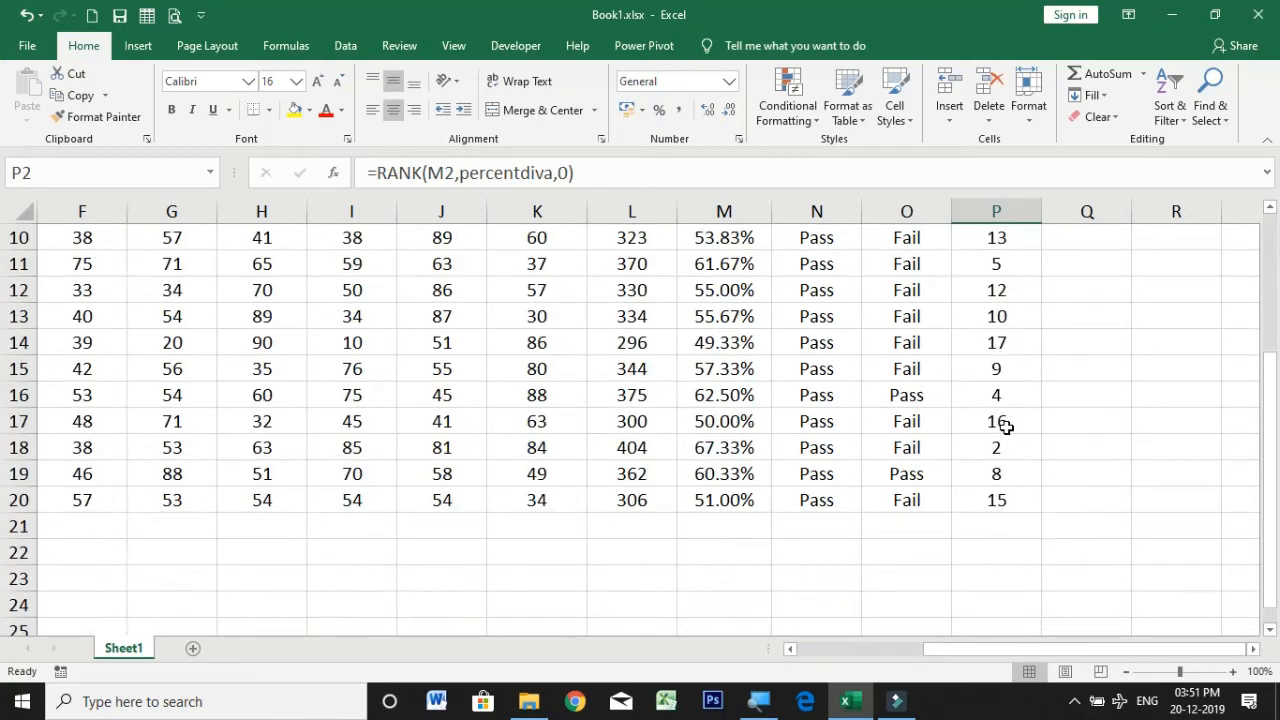
scroll(1004, 426, up, 2)
click(1004, 372)
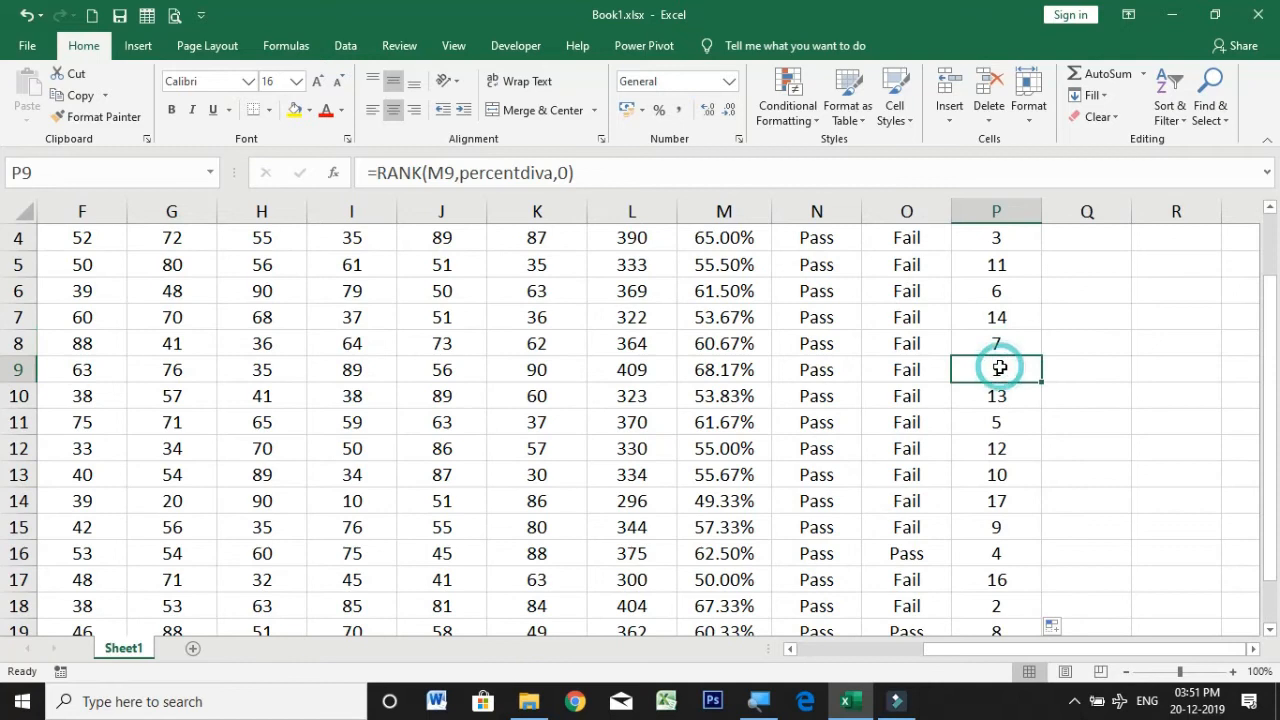
click(720, 371)
click(1004, 369)
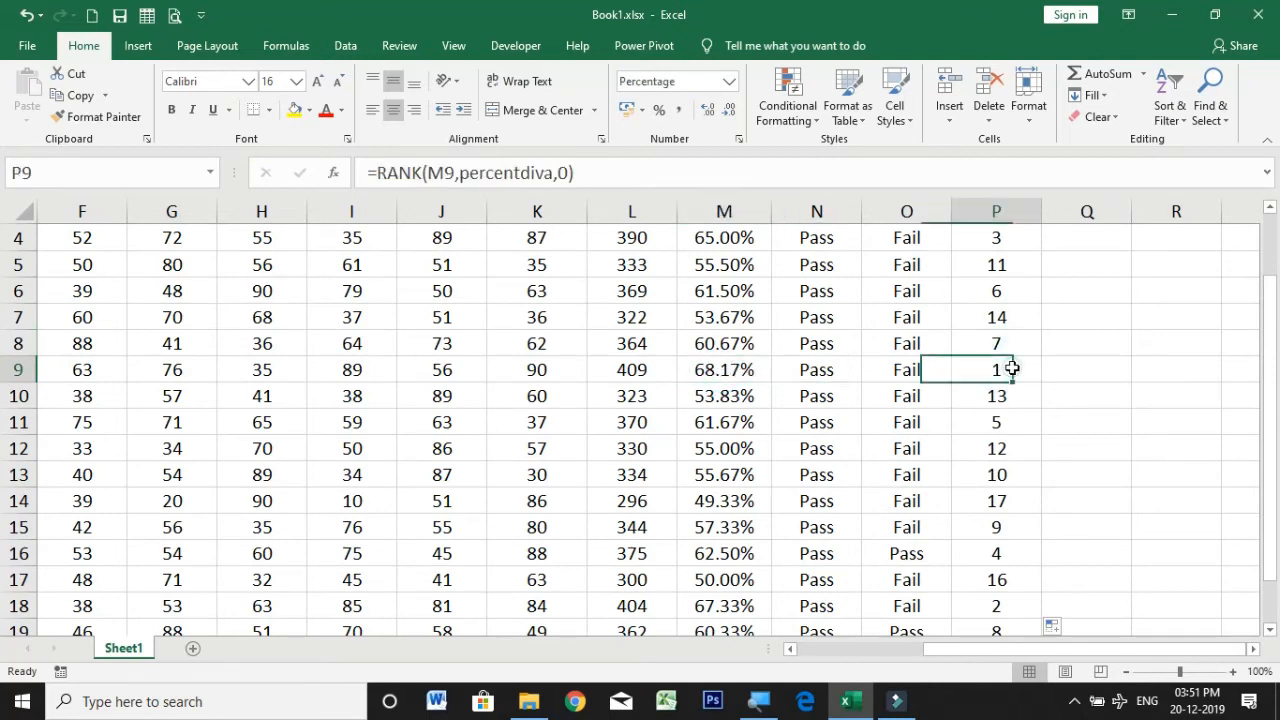
click(705, 369)
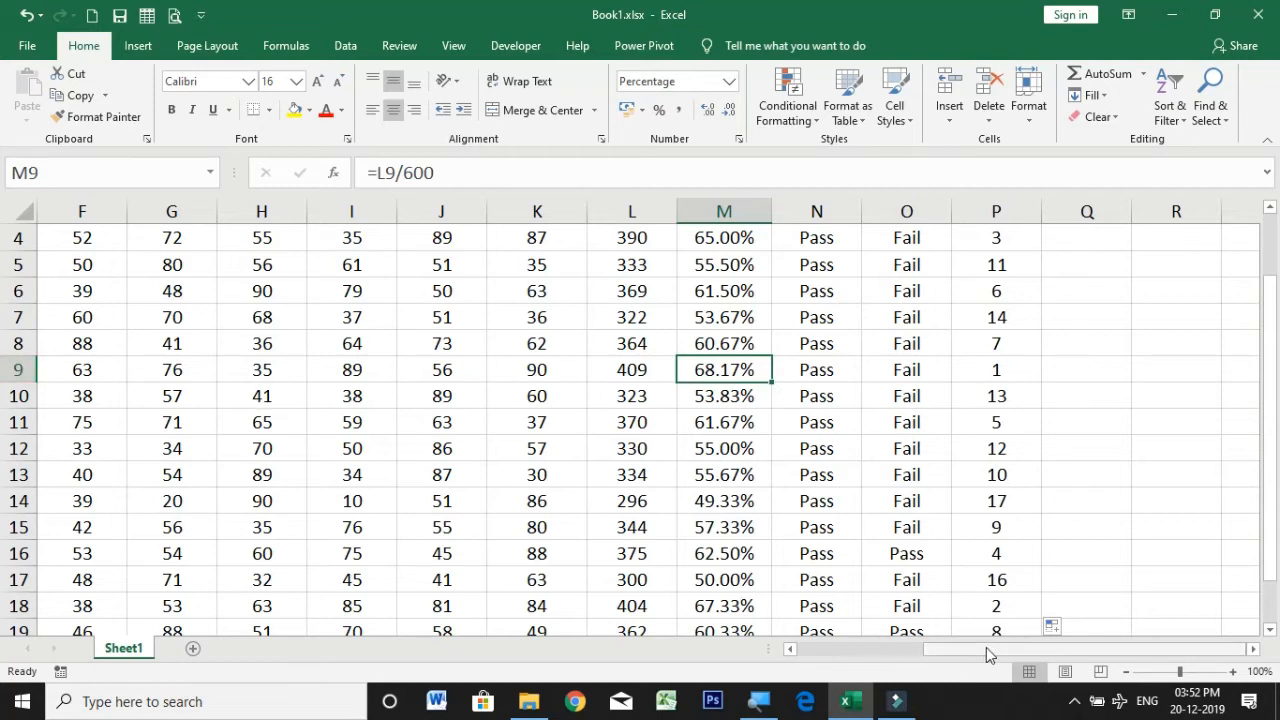
click(903, 369)
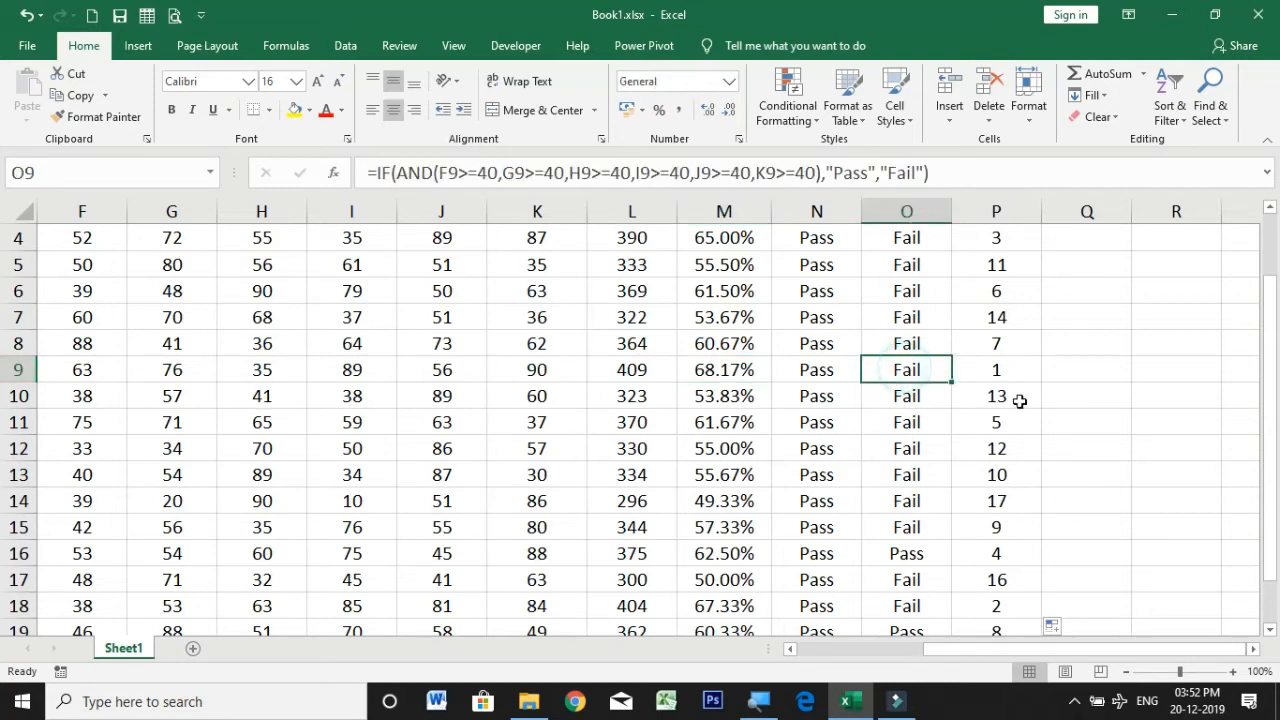
- Review the rank formulas in P9 and P10 and look over the ranks down to row 20
scroll(1019, 400, down, 2)
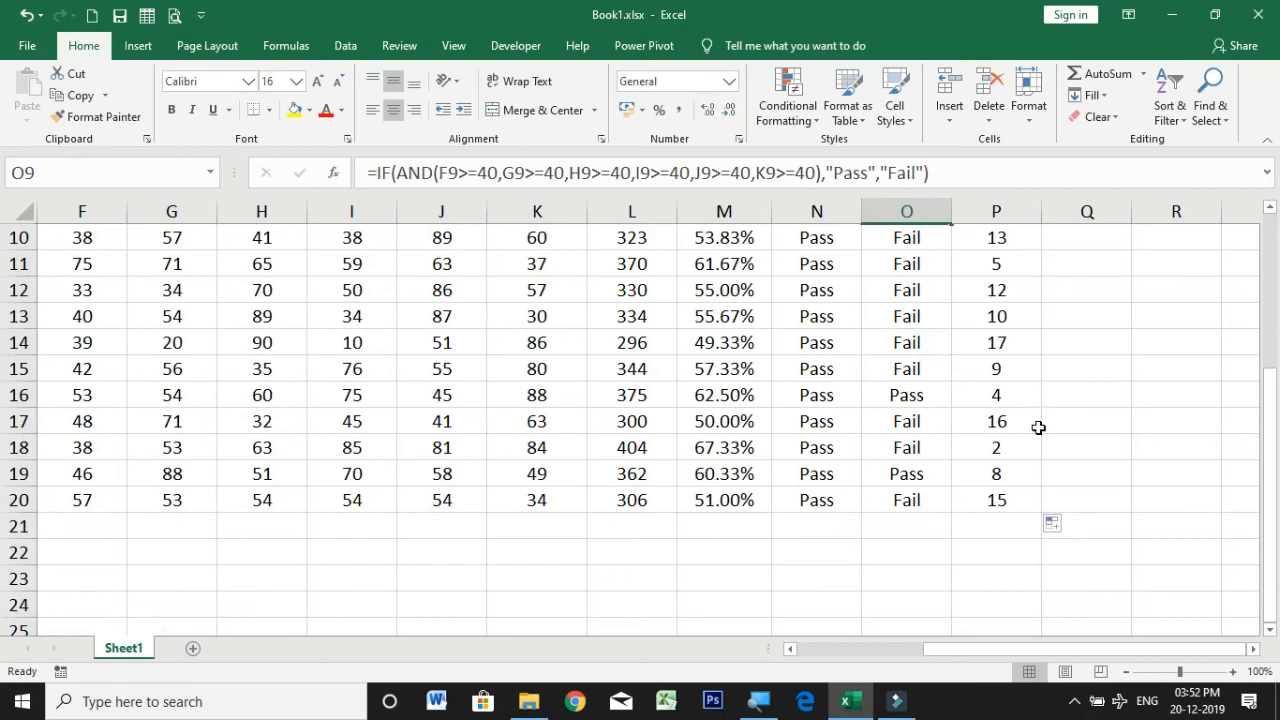
scroll(1110, 483, up, 2)
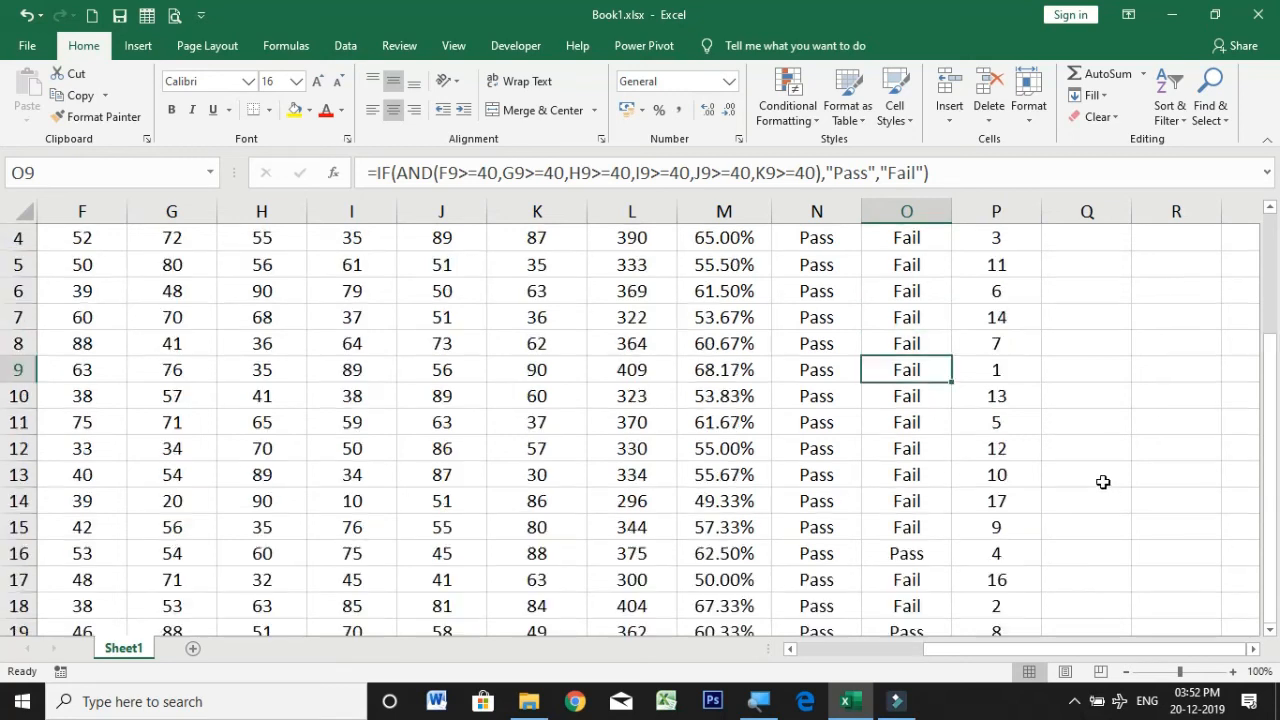
click(996, 392)
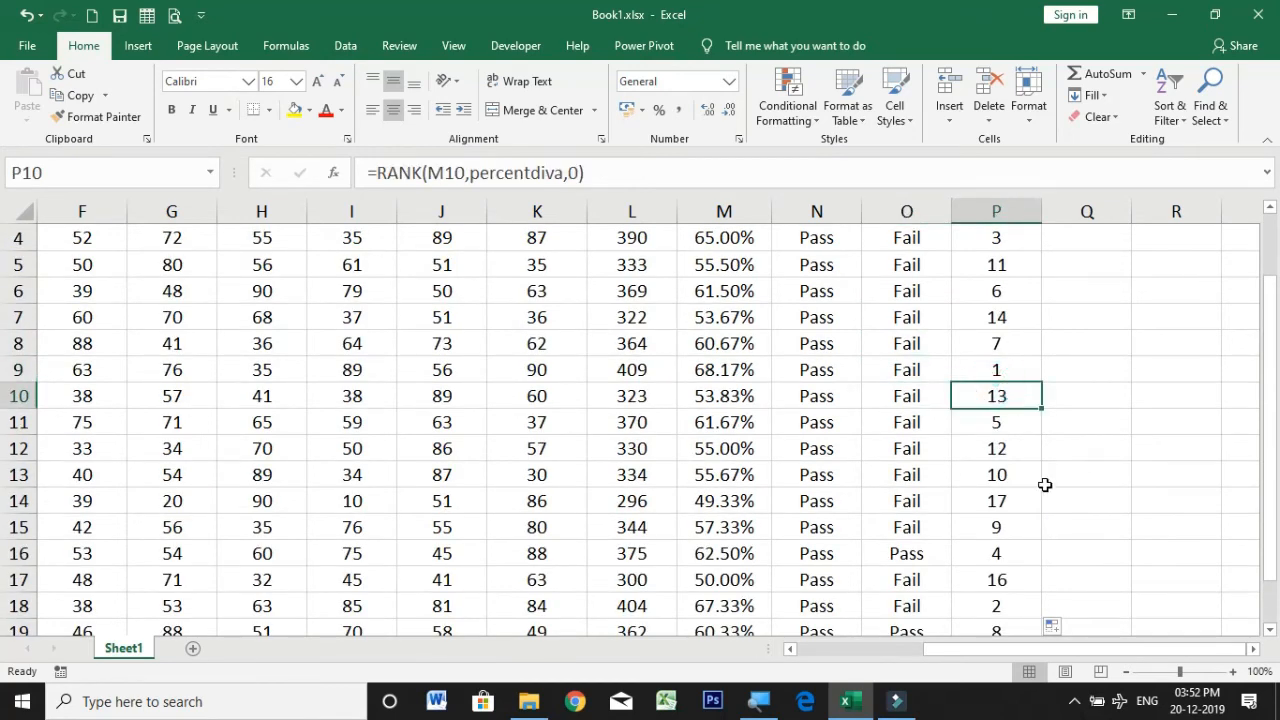
click(996, 369)
scroll(1096, 517, down, 3)
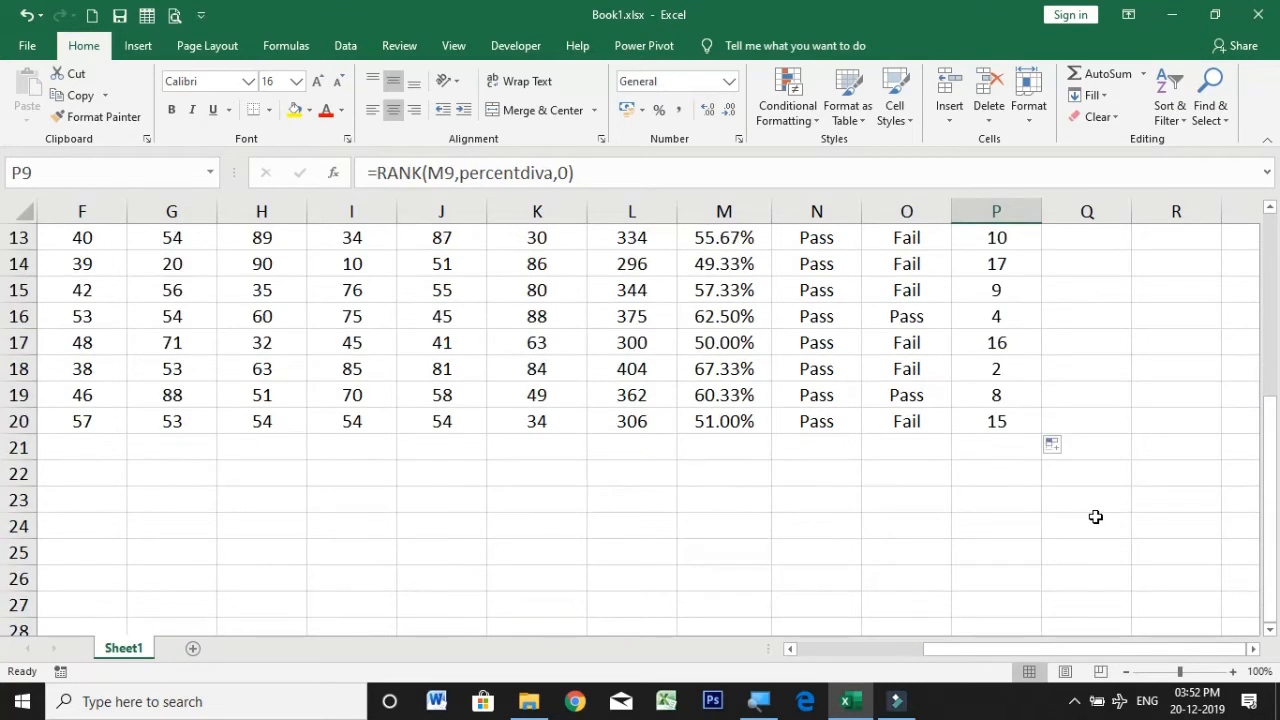
scroll(1096, 517, up, 3)
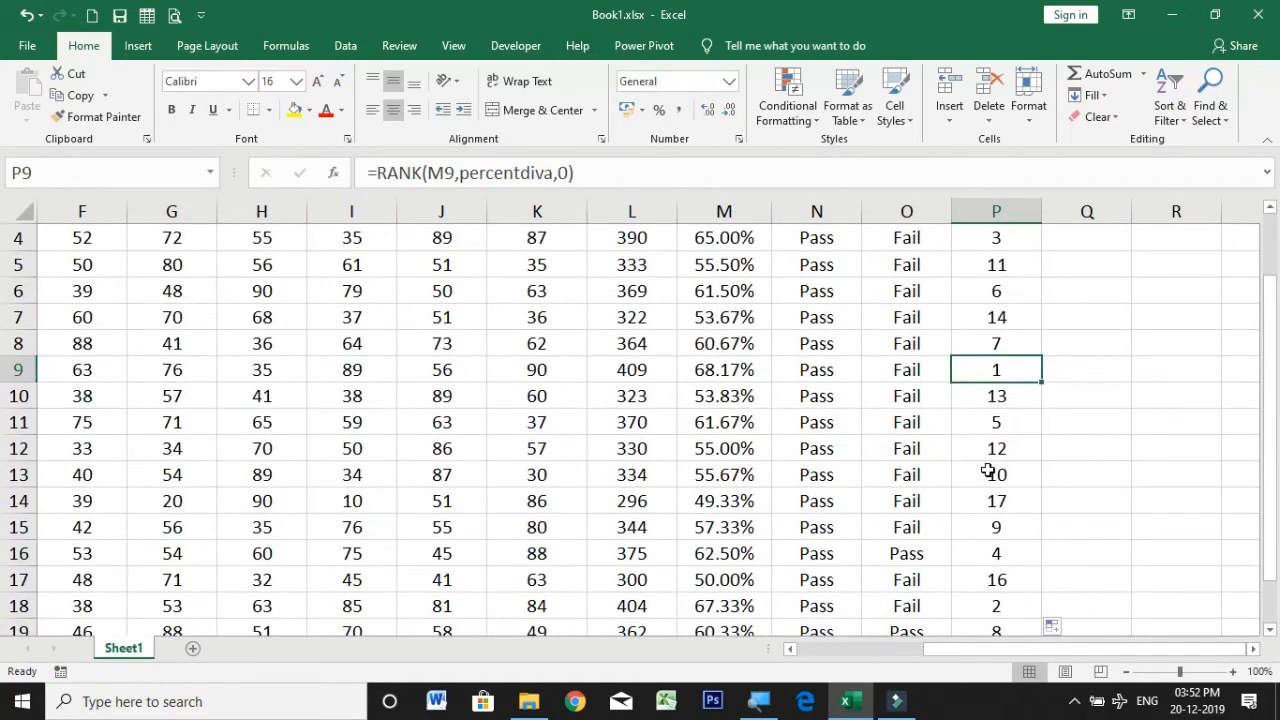
- Look over the student records from Roll_No to Percentage, checking the English mark in F2 and the percentage in M2
drag(1049, 649, 918, 650)
scroll(884, 540, up, 1)
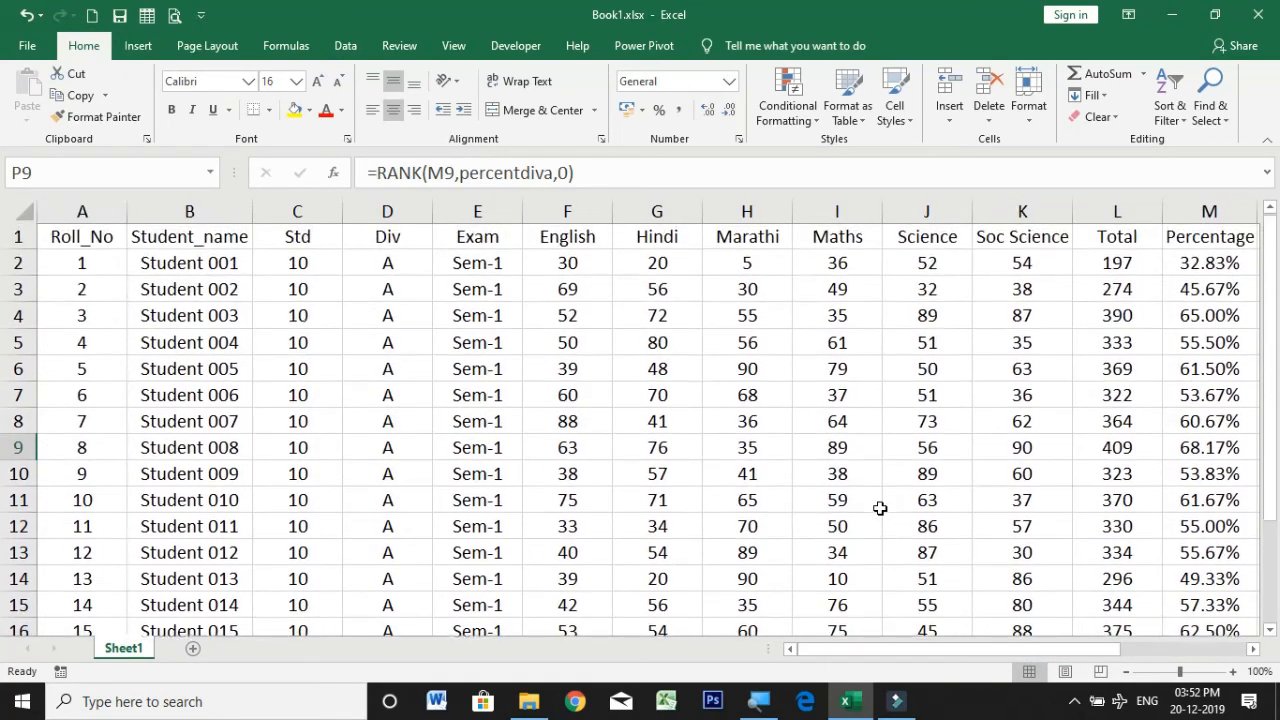
click(558, 263)
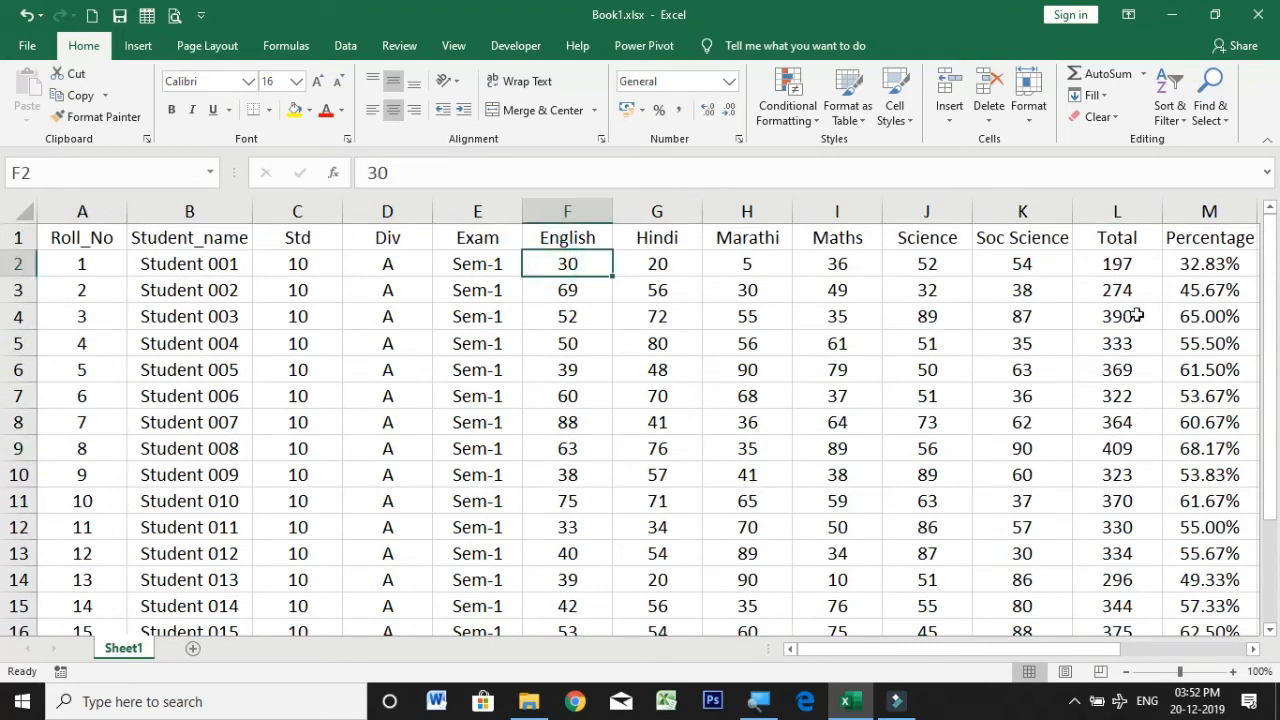
click(1212, 265)
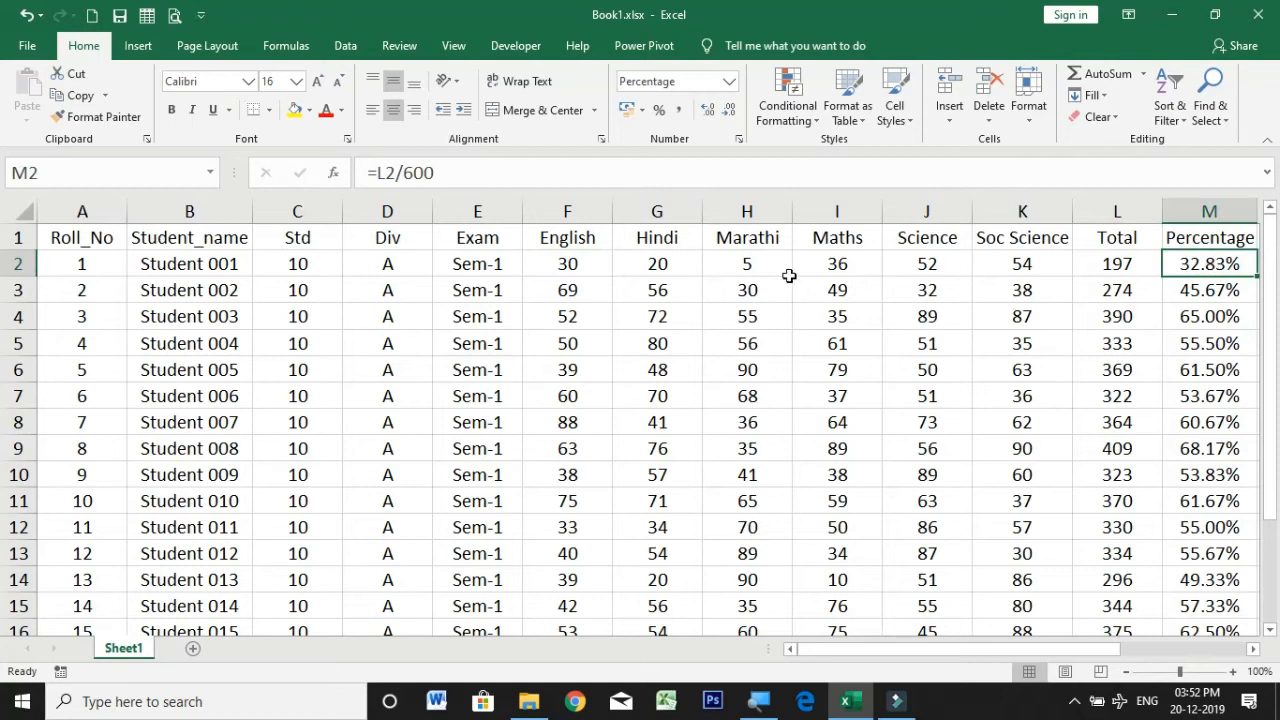
- Enter =RANDBETWEEN(39,96) as the first student's English mark in F2
click(550, 265)
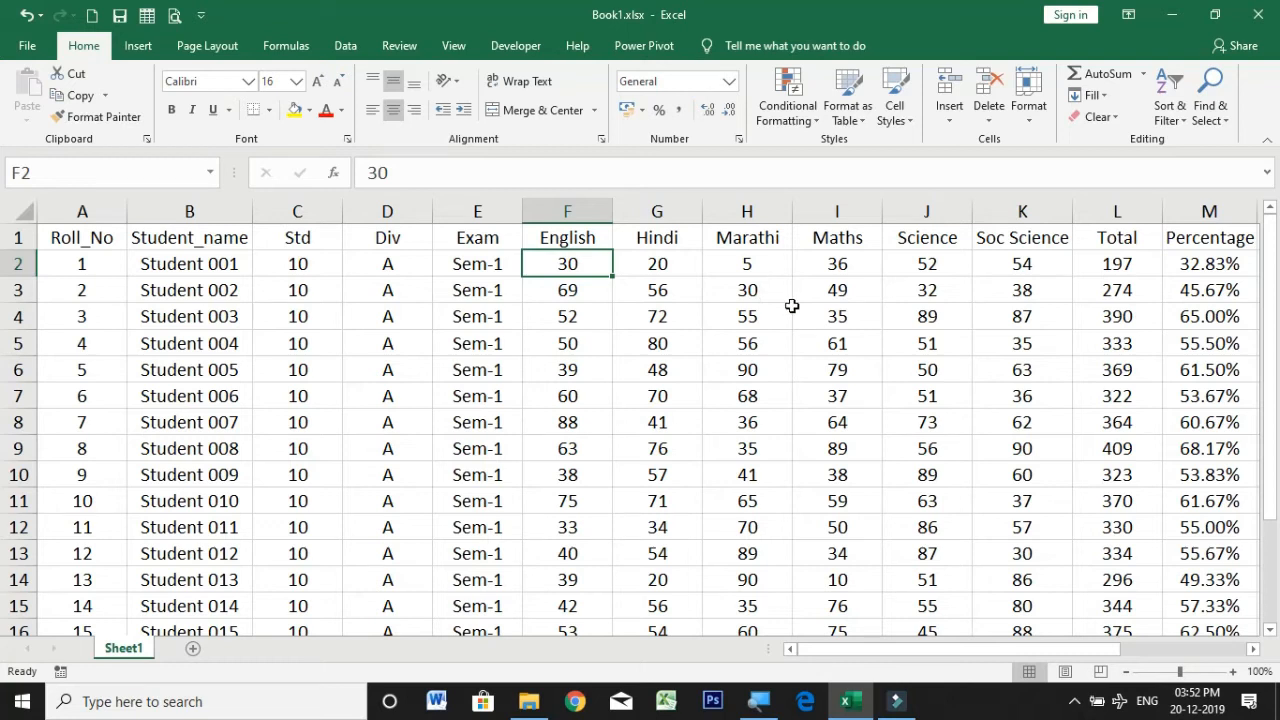
click(1238, 264)
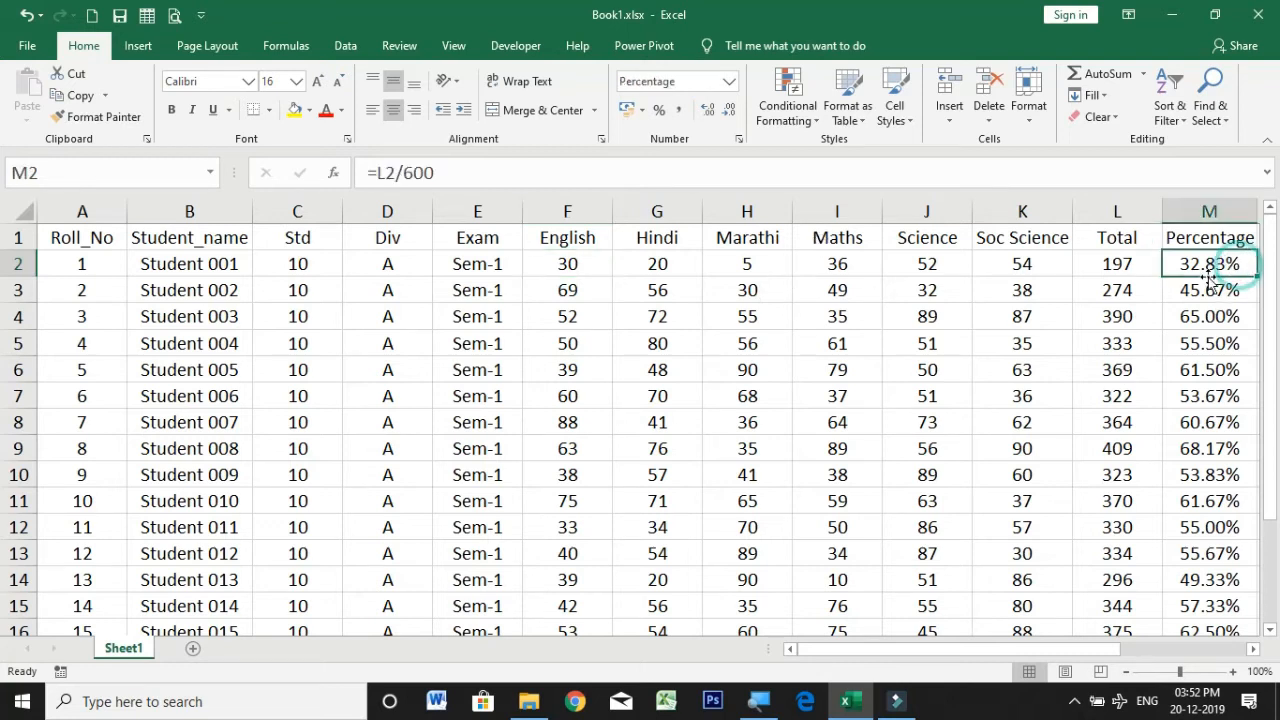
click(586, 270)
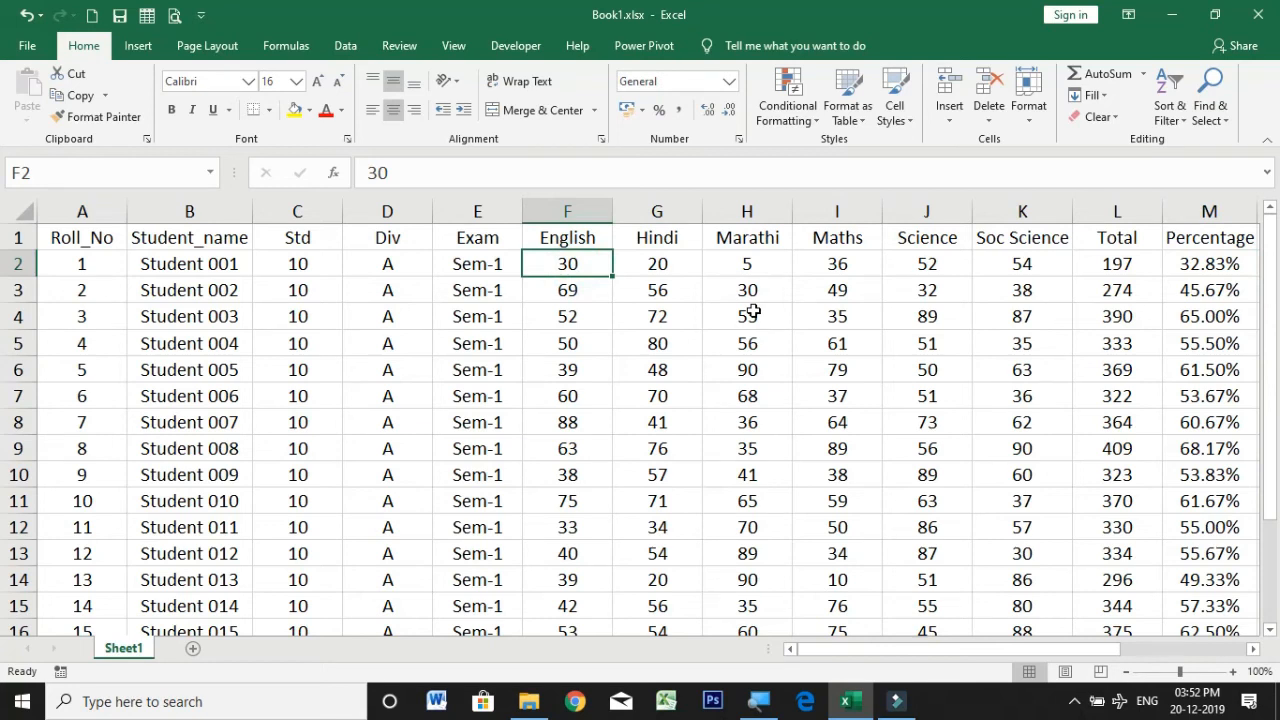
text(=rand)
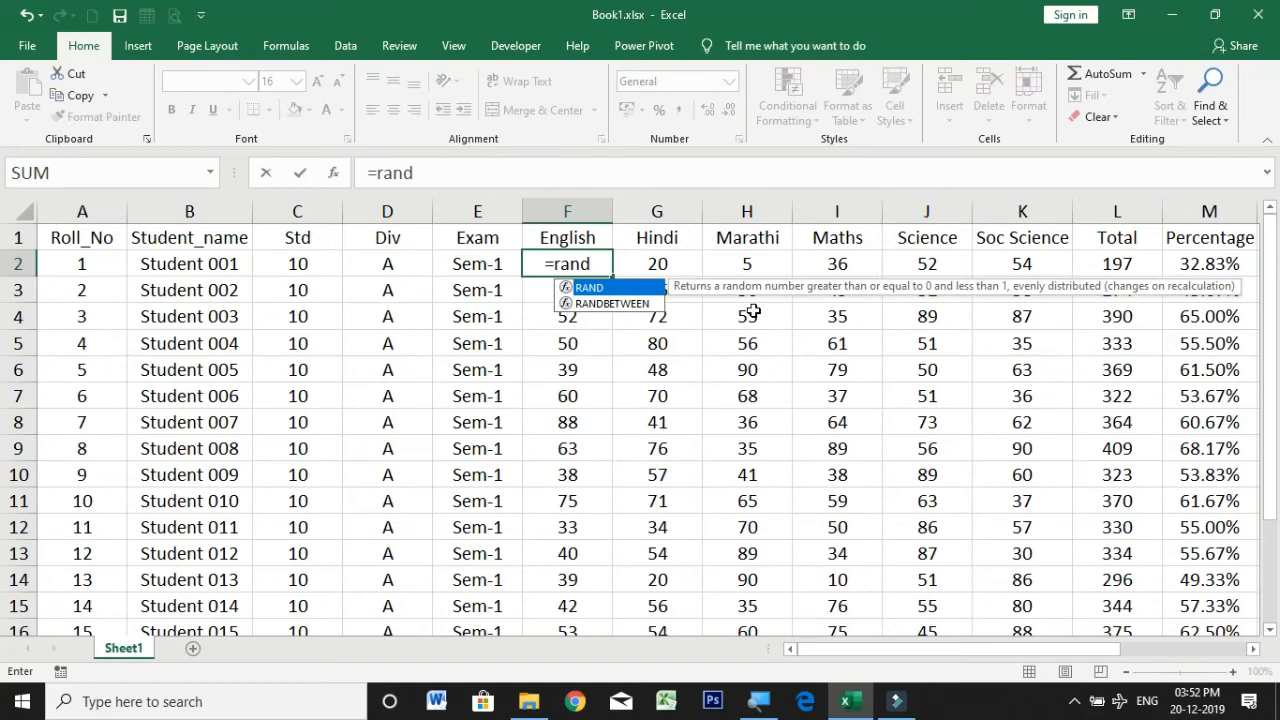
key(Down)
key(Tab)
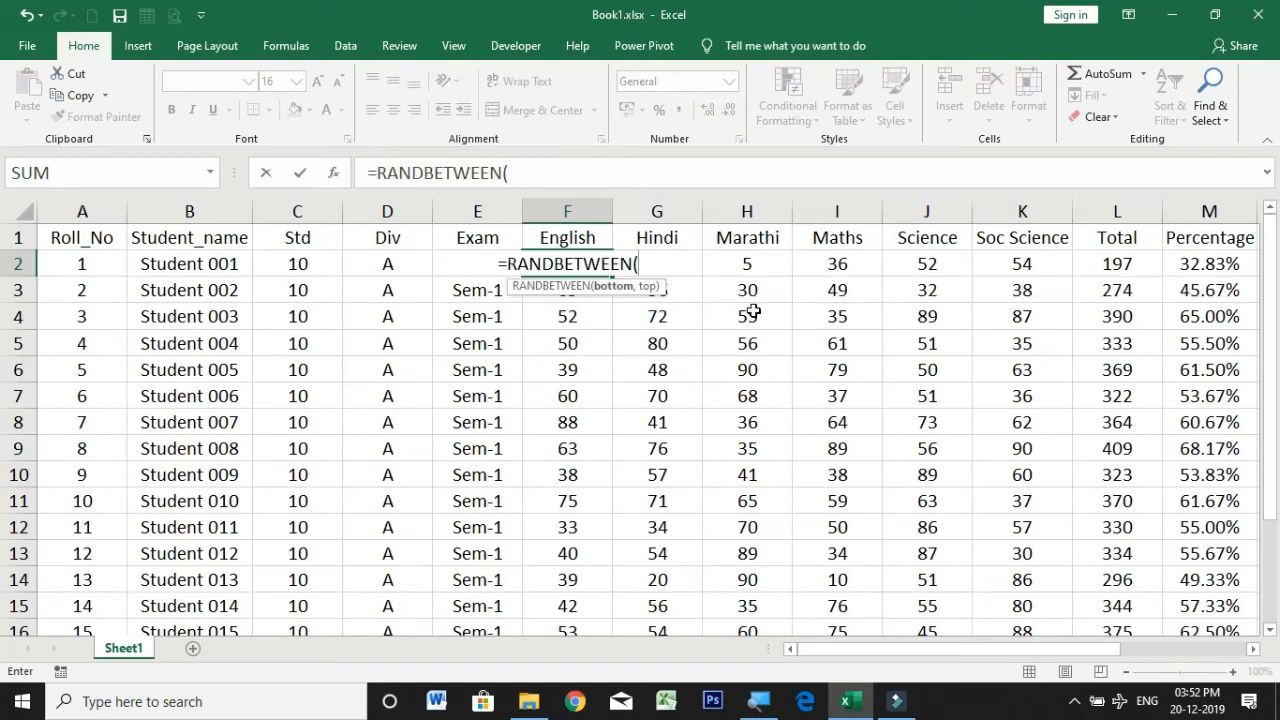
text(39)
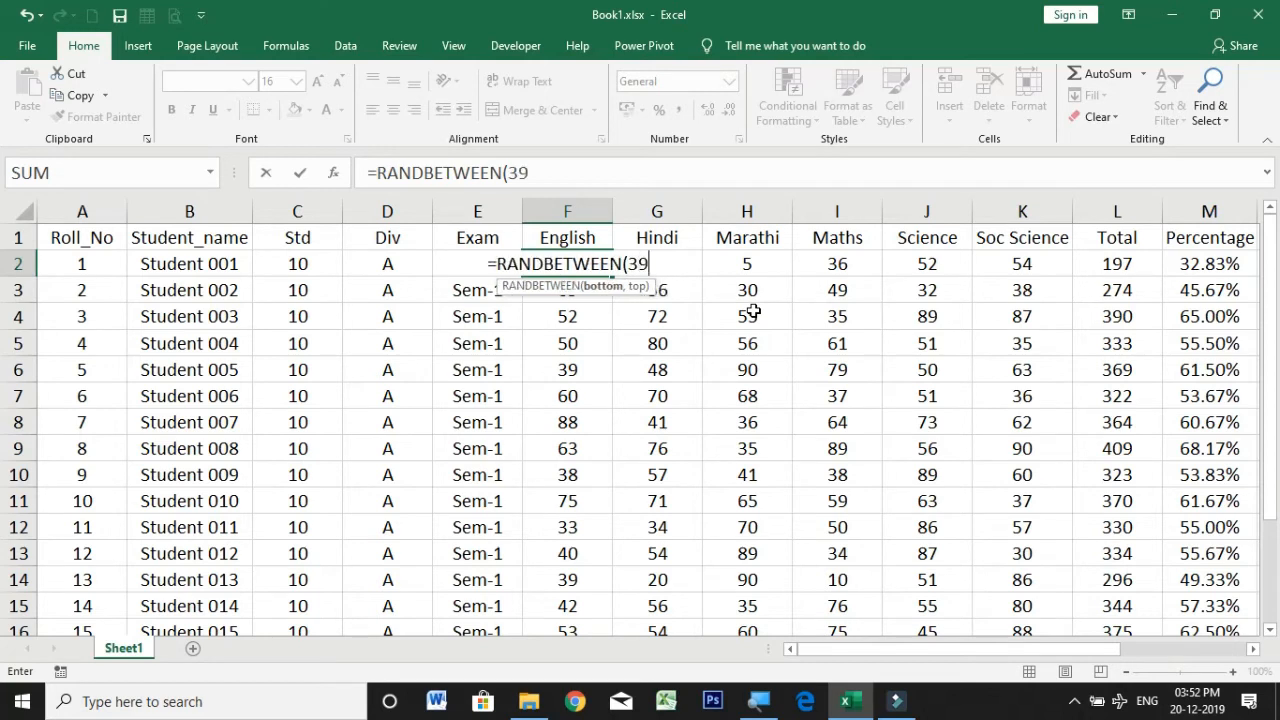
text(,)
click(752, 312)
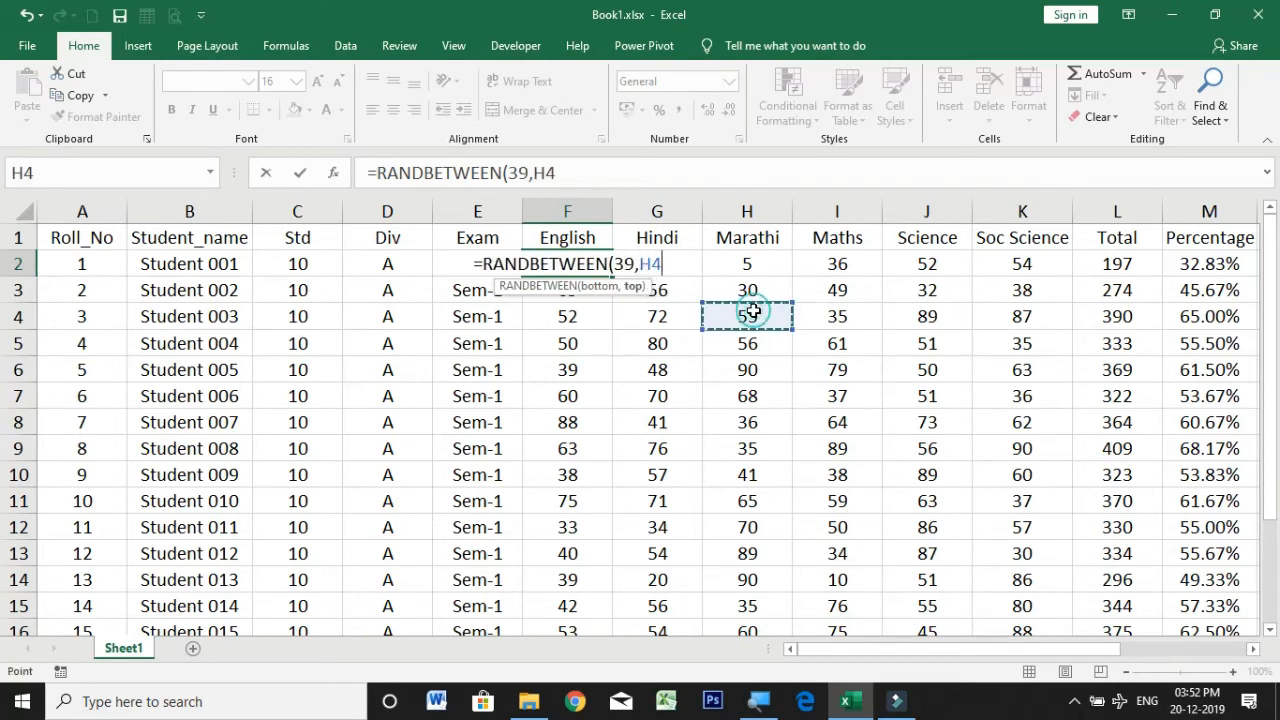
text(96)
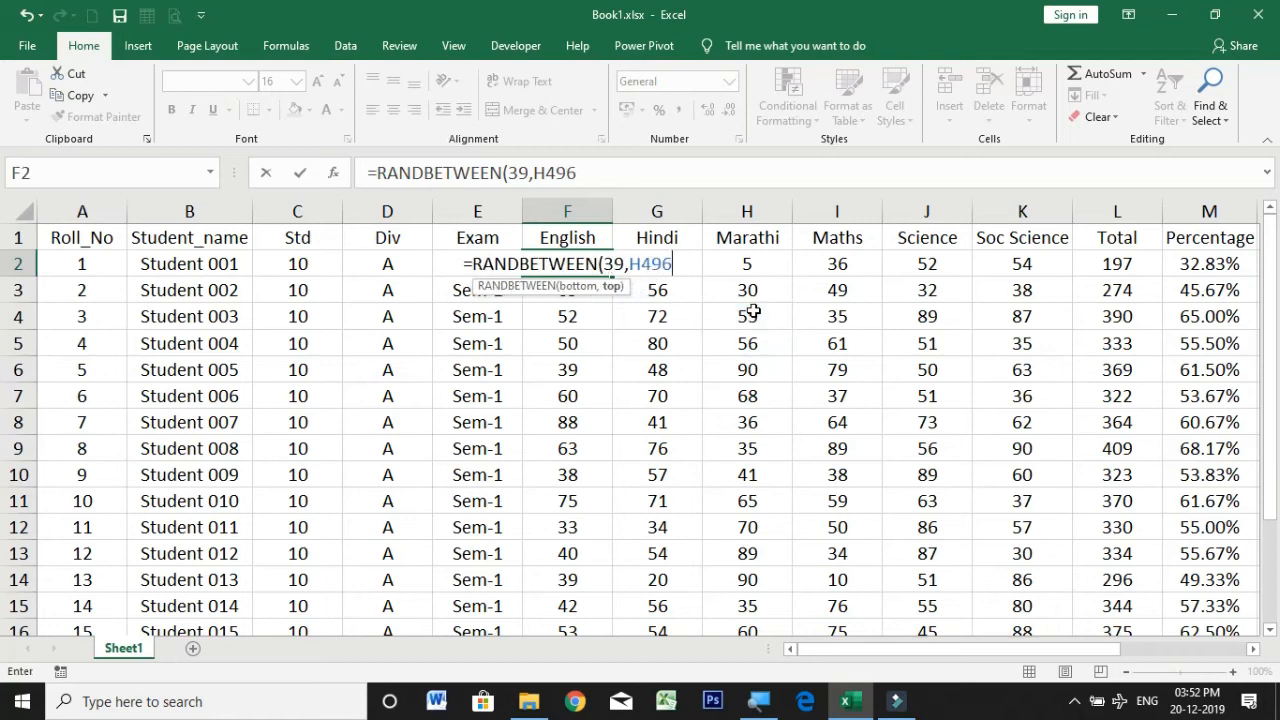
key(BackSpace)
key(BackSpace)
key(BackSpace)
key(BackSpace)
text(96))
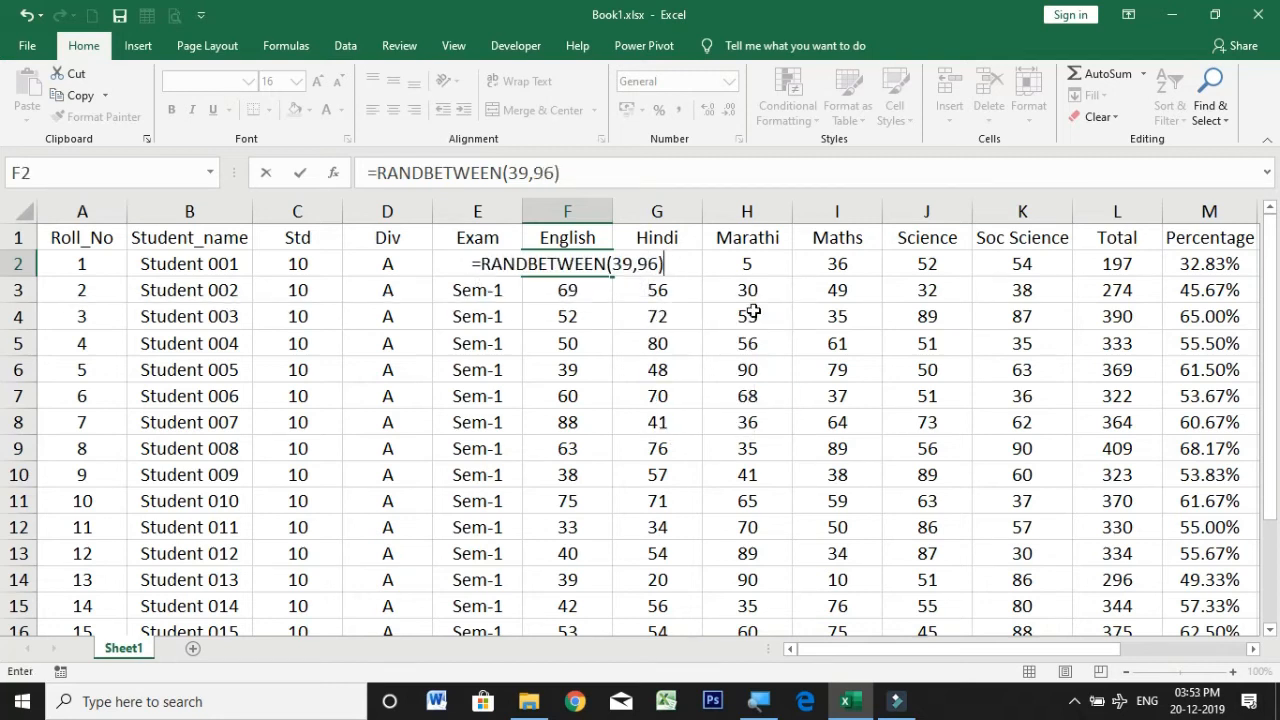
key(Return)
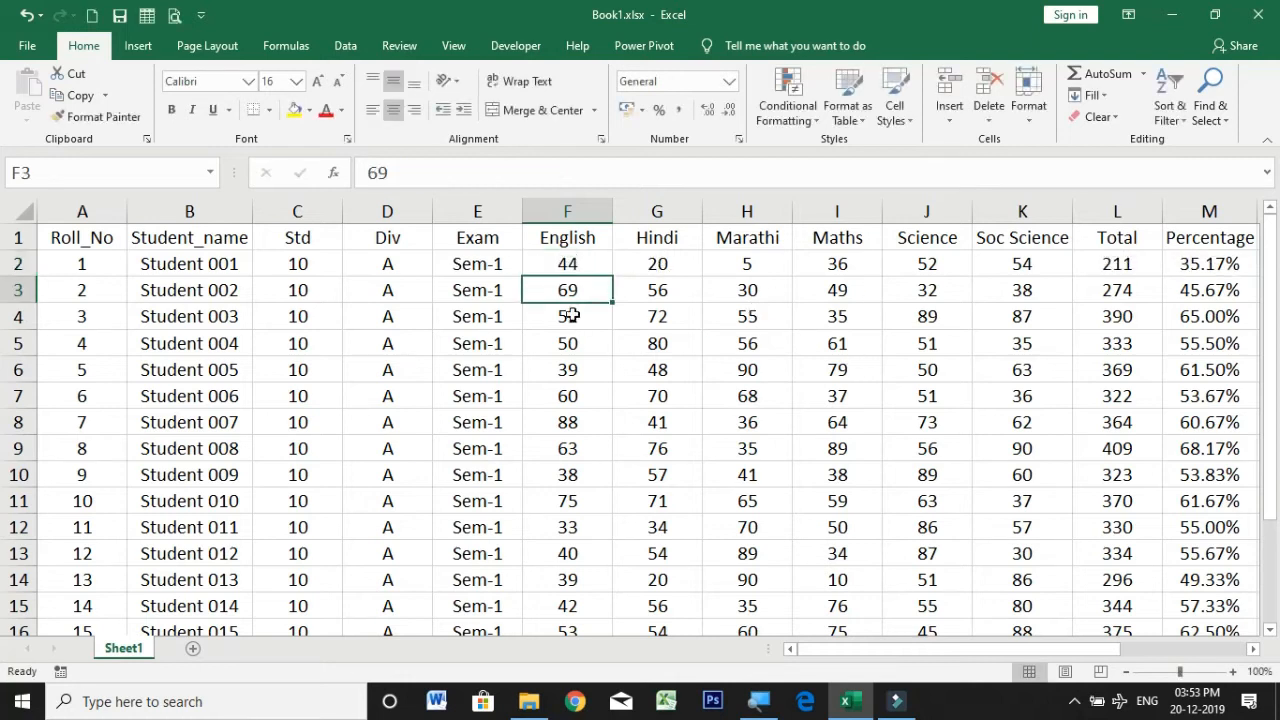
- Fill the random mark formula from F2 across to the Soc Science column and down to row 20
click(564, 265)
drag(616, 281, 1063, 277)
double_click(1070, 276)
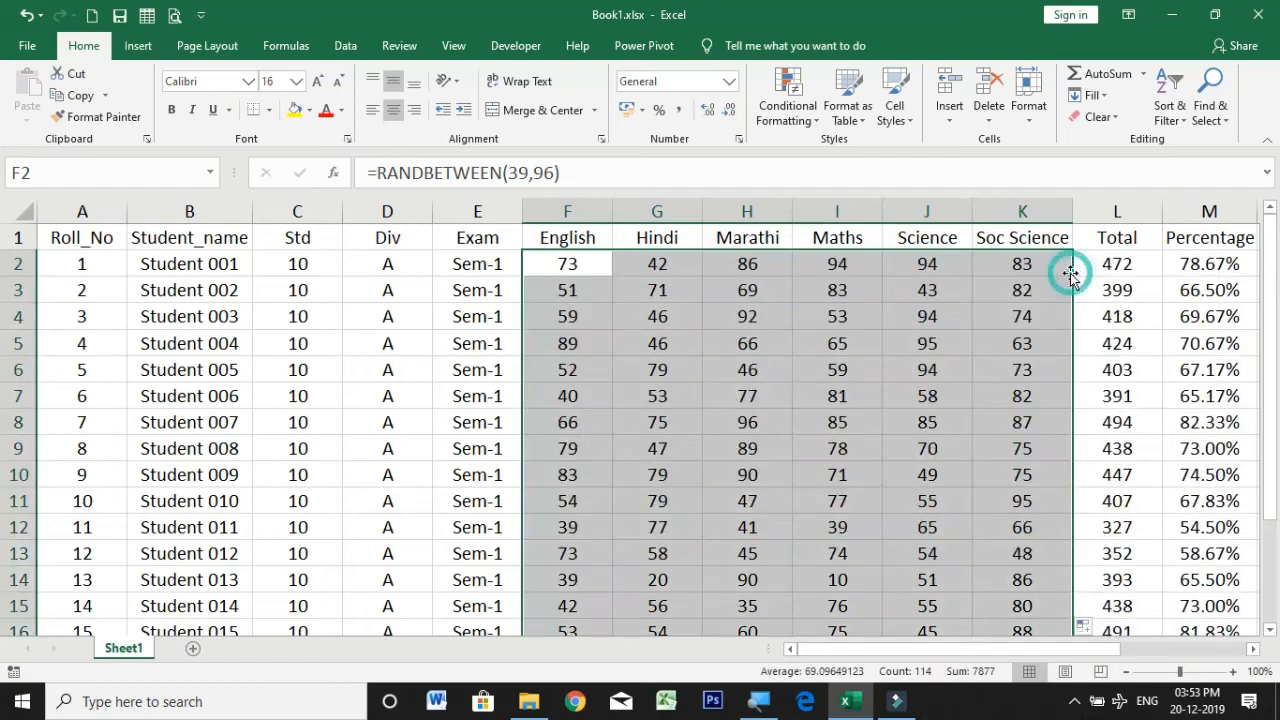
scroll(746, 385, down, 4)
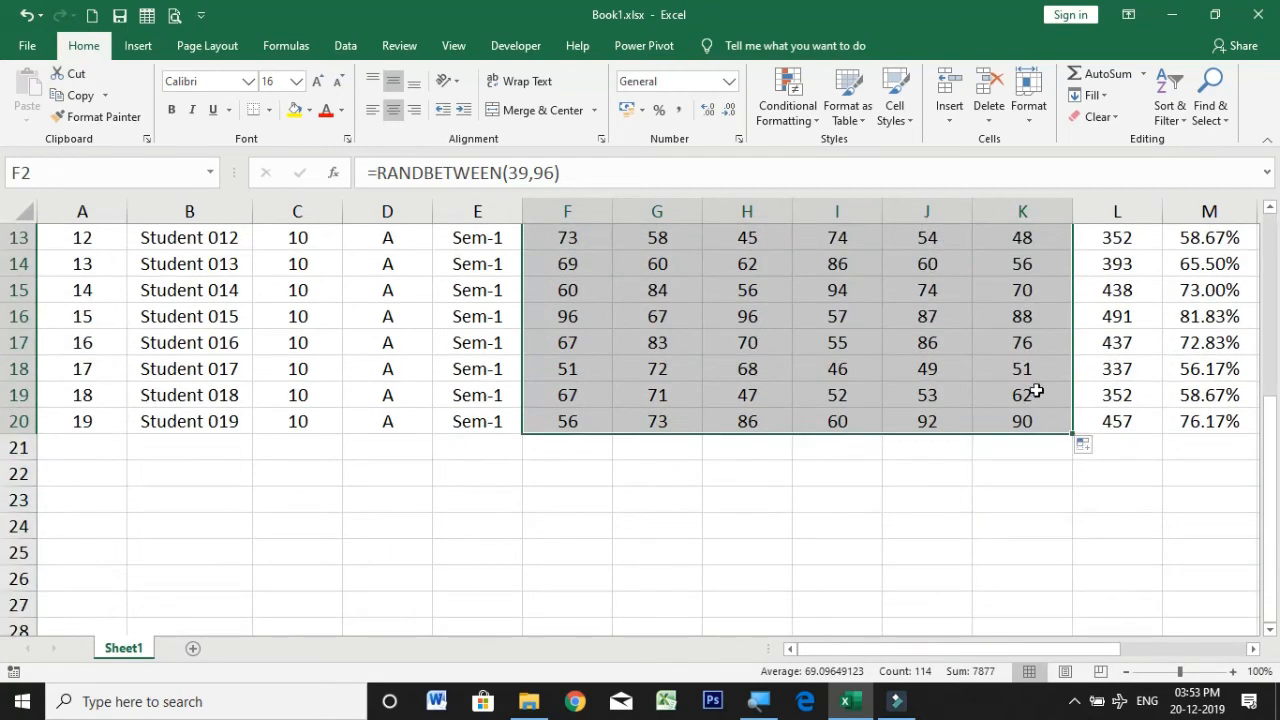
scroll(1050, 380, up, 3)
scroll(1067, 369, up, 1)
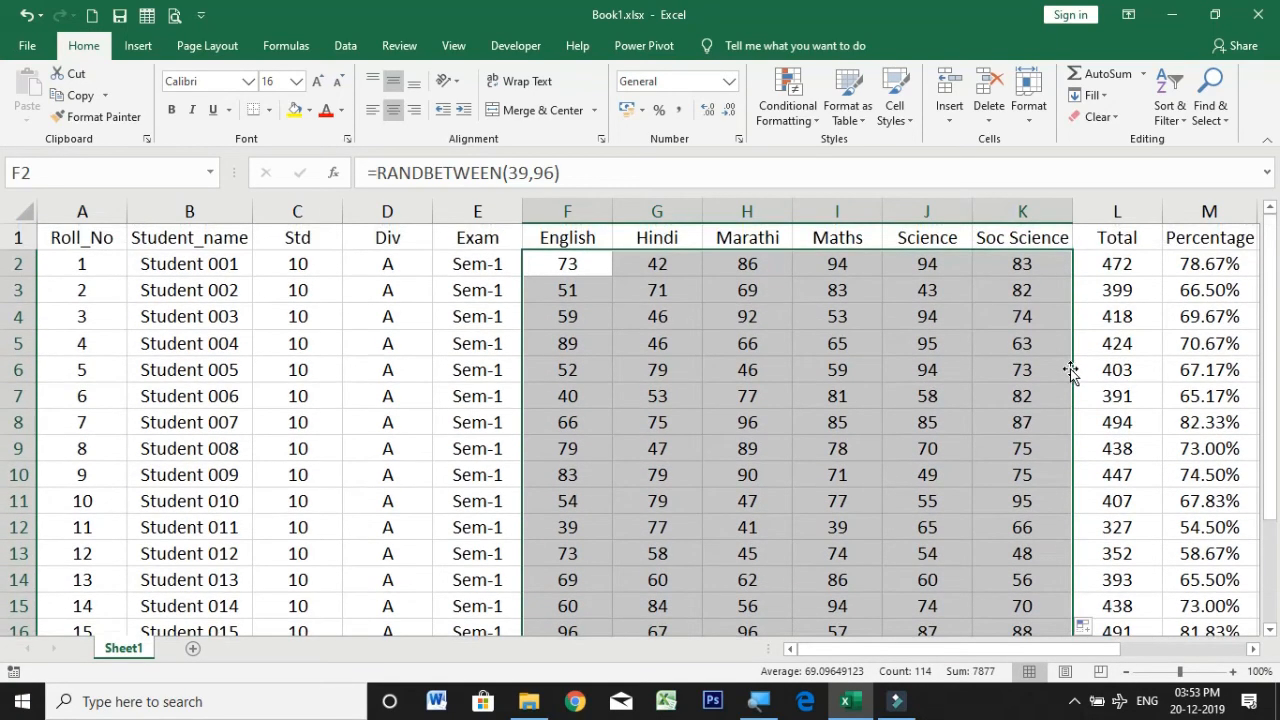
right_click(1070, 370)
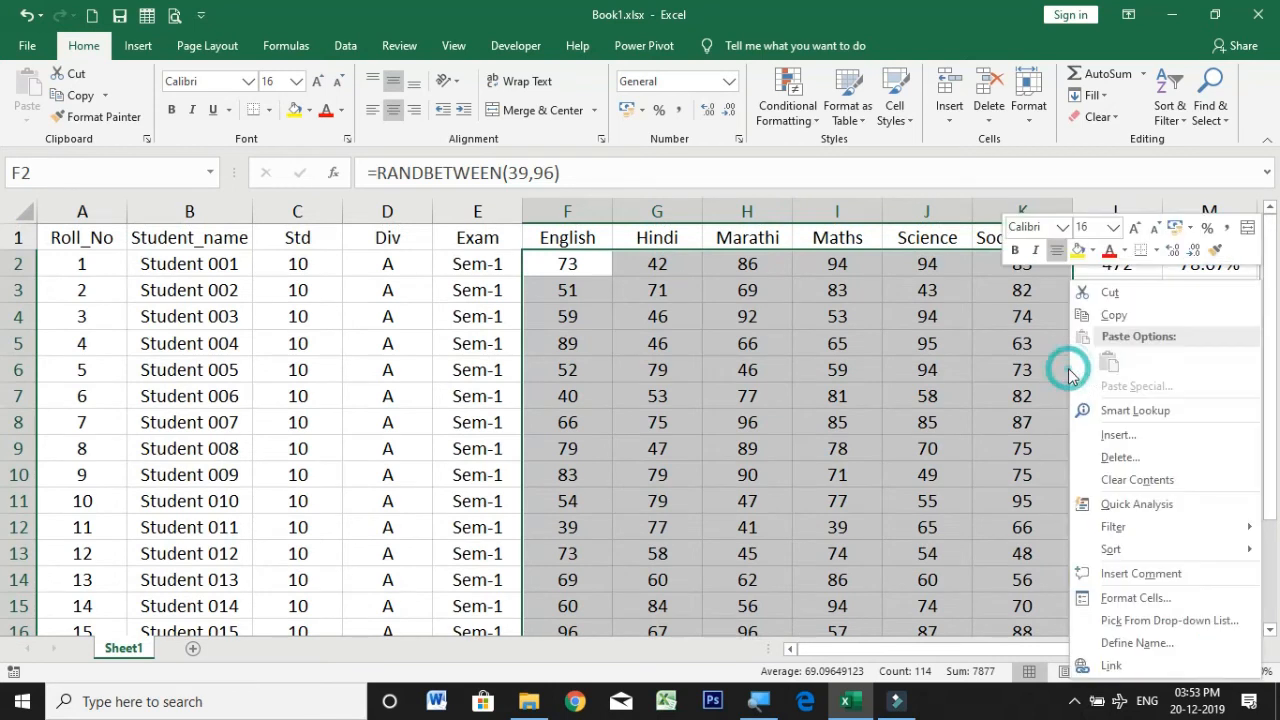
click(1016, 368)
right_click(1016, 368)
click(974, 357)
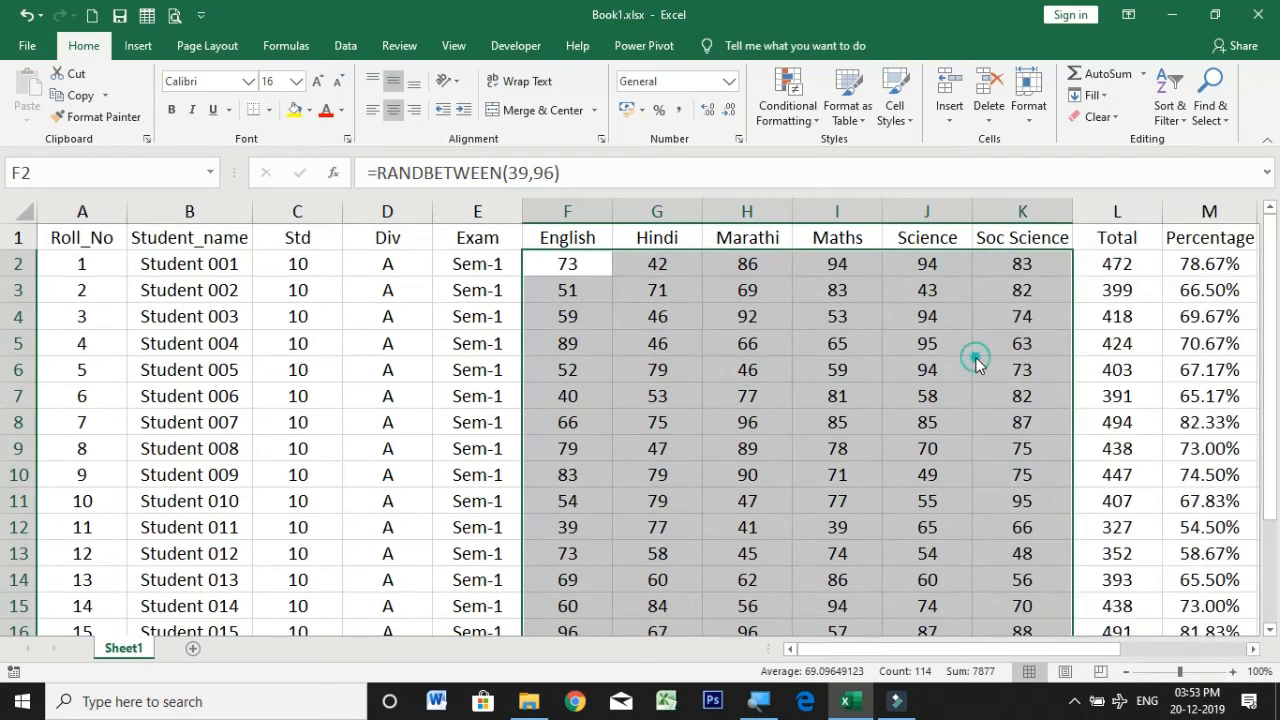
right_click(975, 358)
click(943, 191)
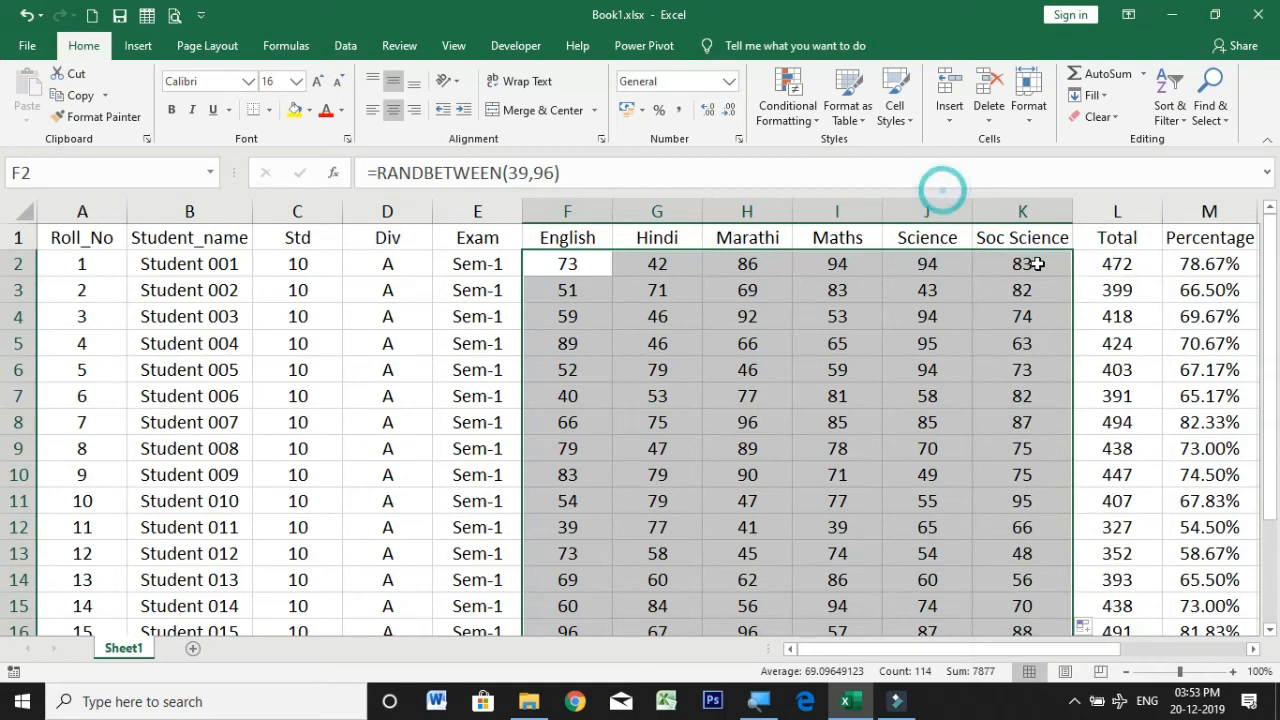
- Replace the random mark formulas in F2:K20 with their values only, in place
mouse_move(1073, 297)
mouse_down()
mouse_move(1113, 302)
mouse_move(1049, 296)
mouse_up()
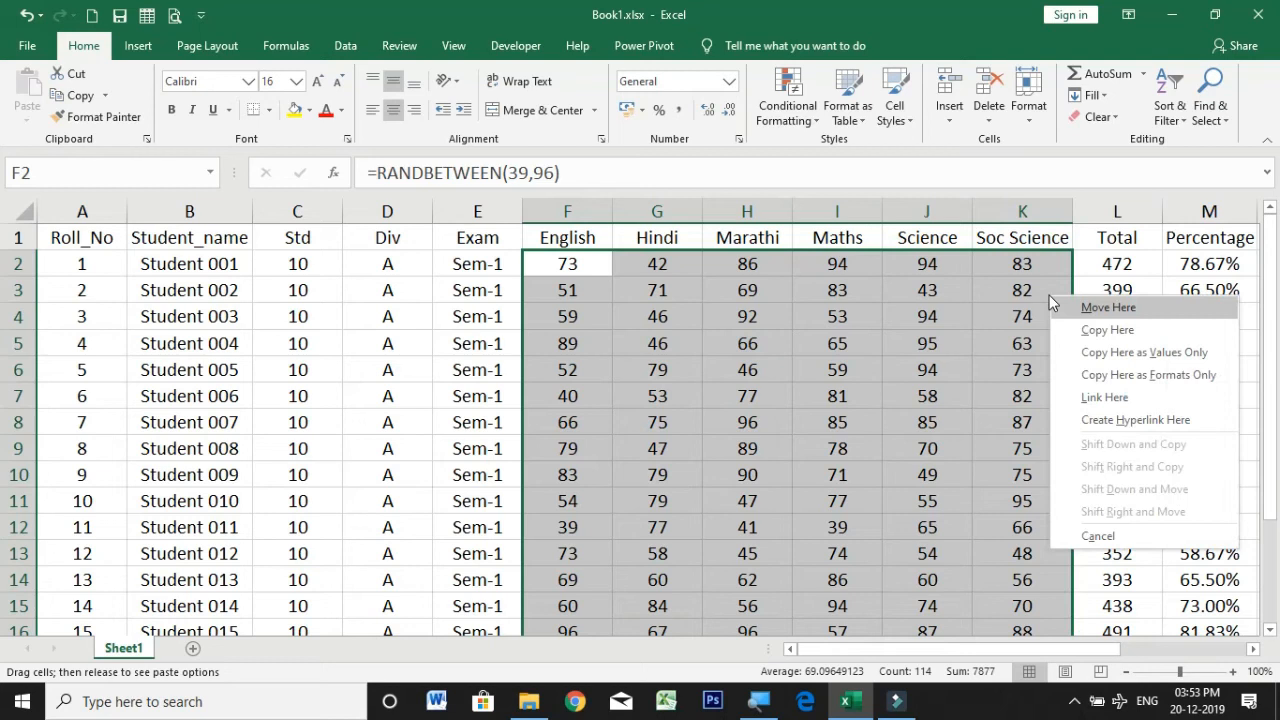
click(1088, 352)
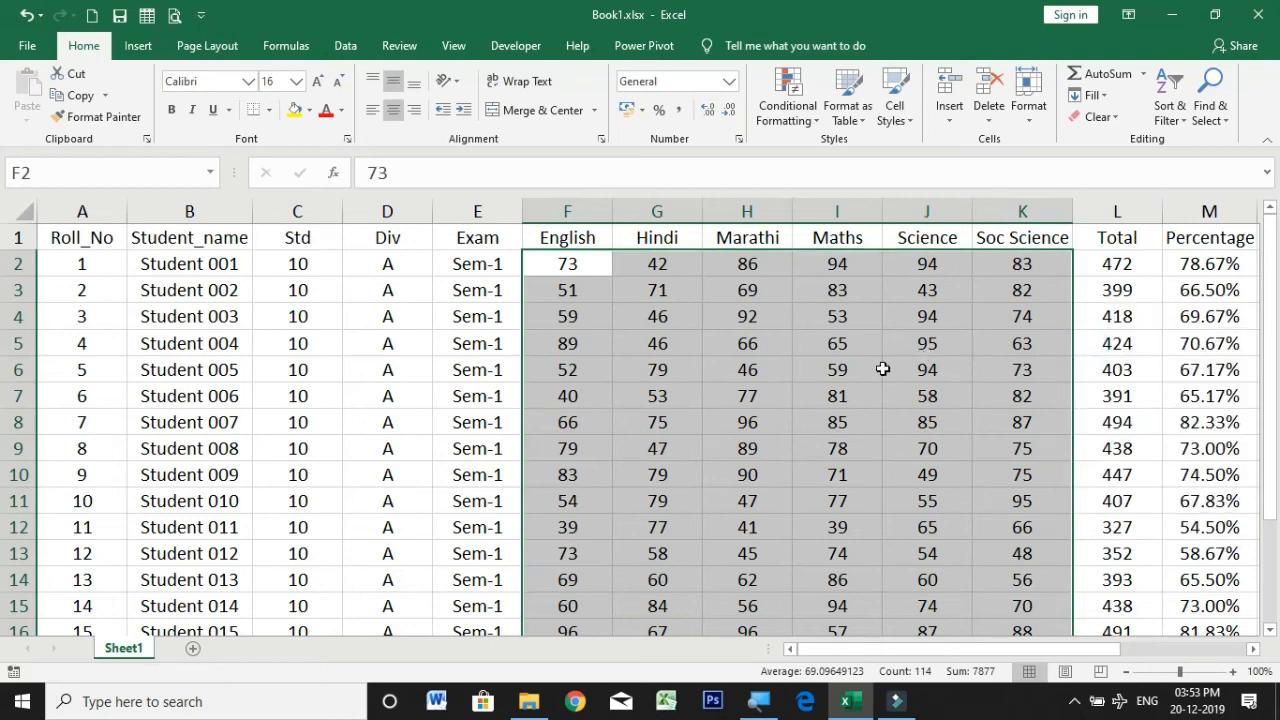
- Review the Pass_Fail2 results and ranks for all students, checking the rank in P8 and the result in O12
drag(1058, 650, 1118, 656)
scroll(1049, 507, down, 2)
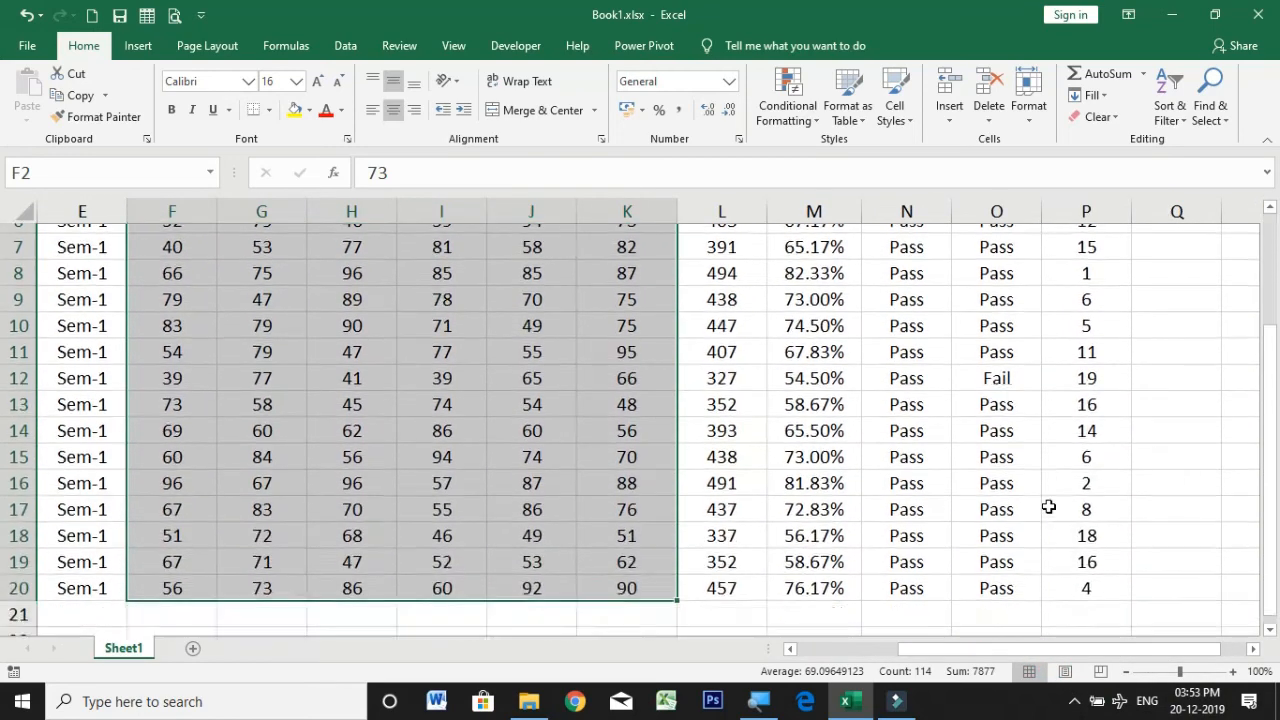
scroll(1049, 507, up, 2)
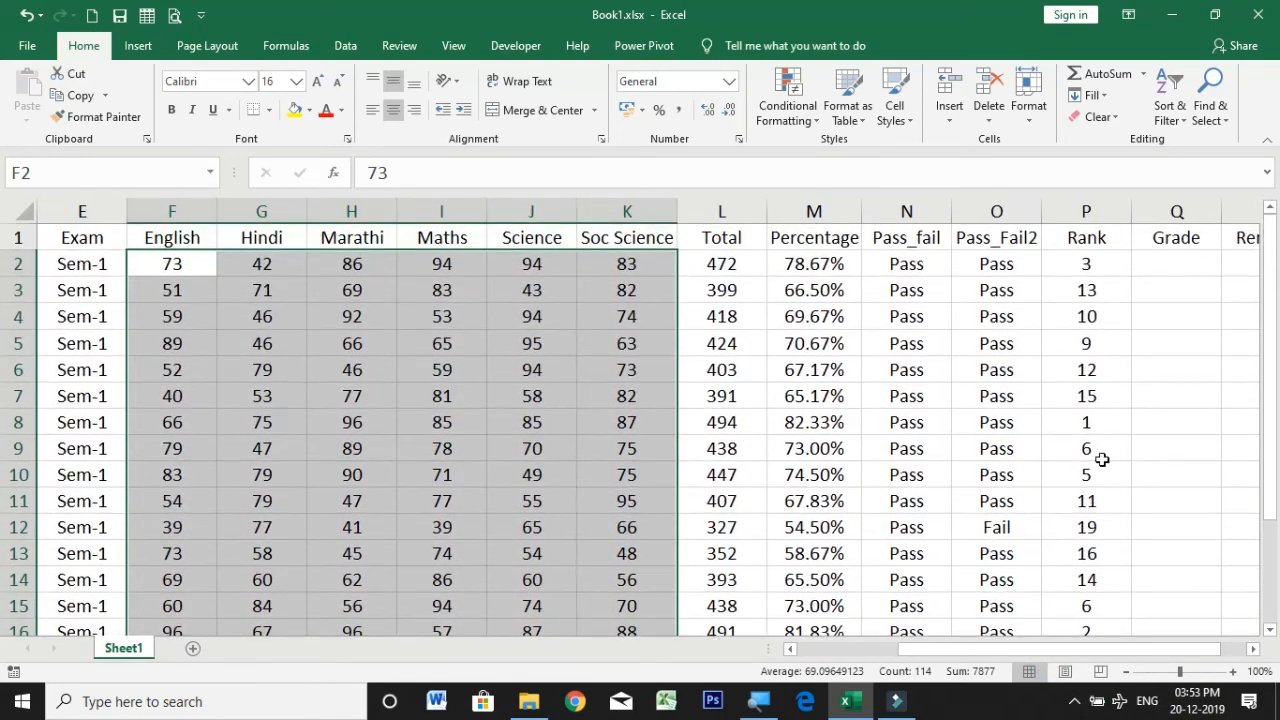
click(1088, 422)
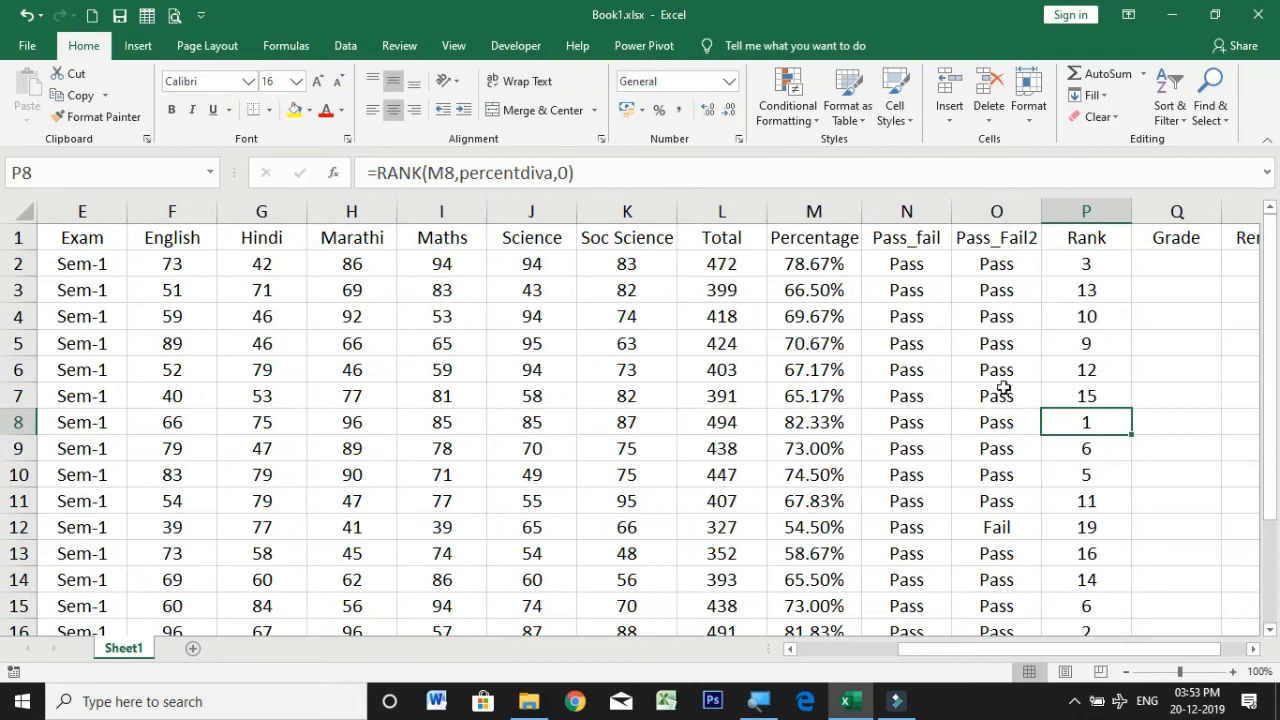
click(1004, 530)
scroll(1128, 542, down, 2)
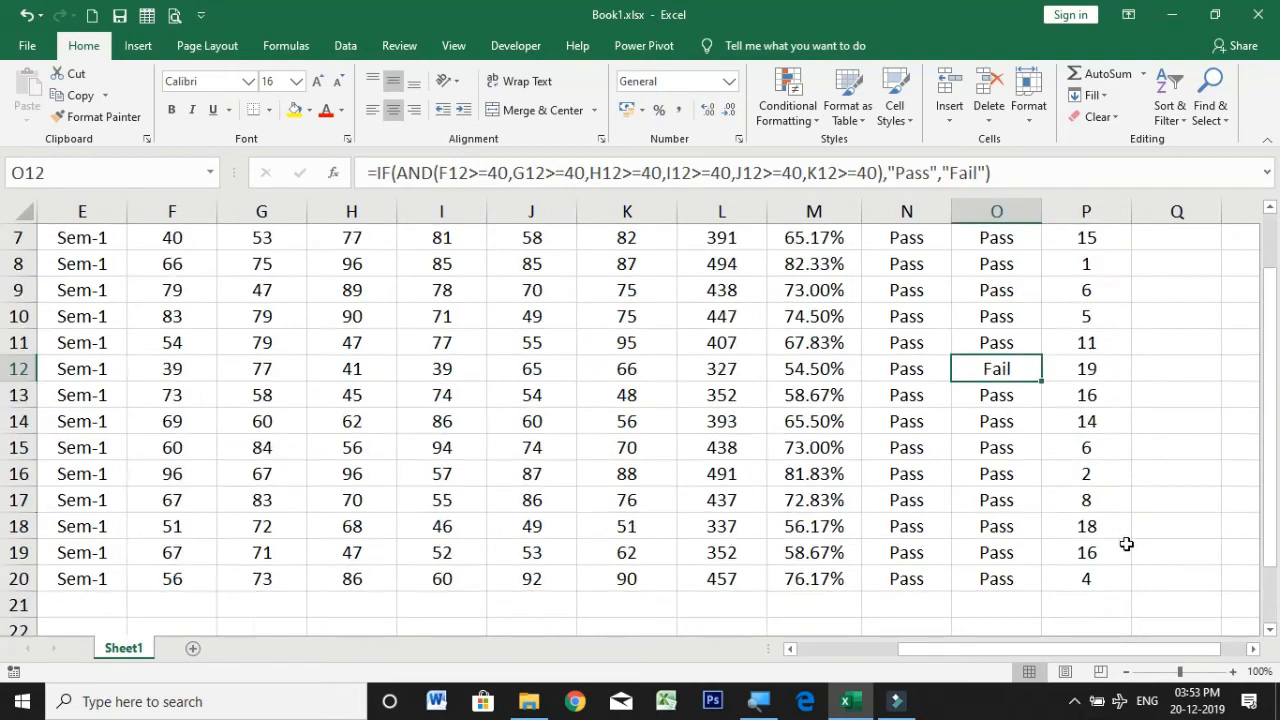
scroll(1127, 543, down, 1)
scroll(1127, 543, up, 3)
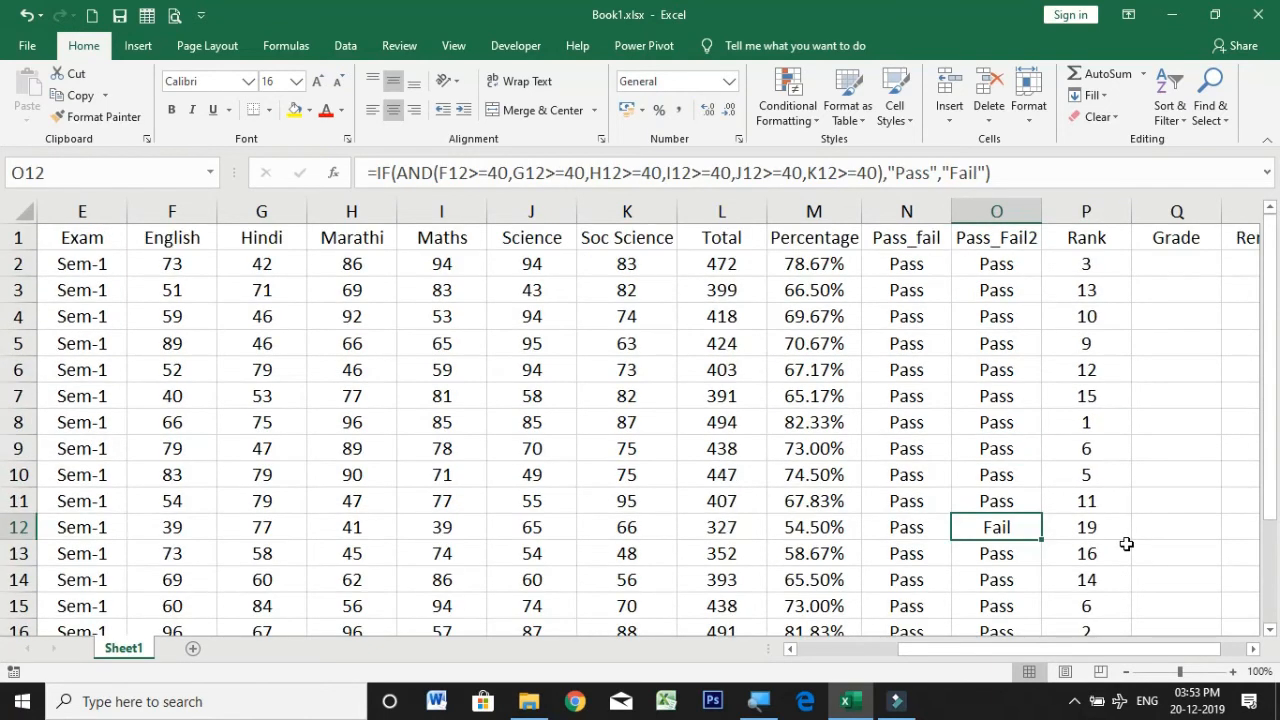
- Set the Maths mark in I4 to 39
click(432, 320)
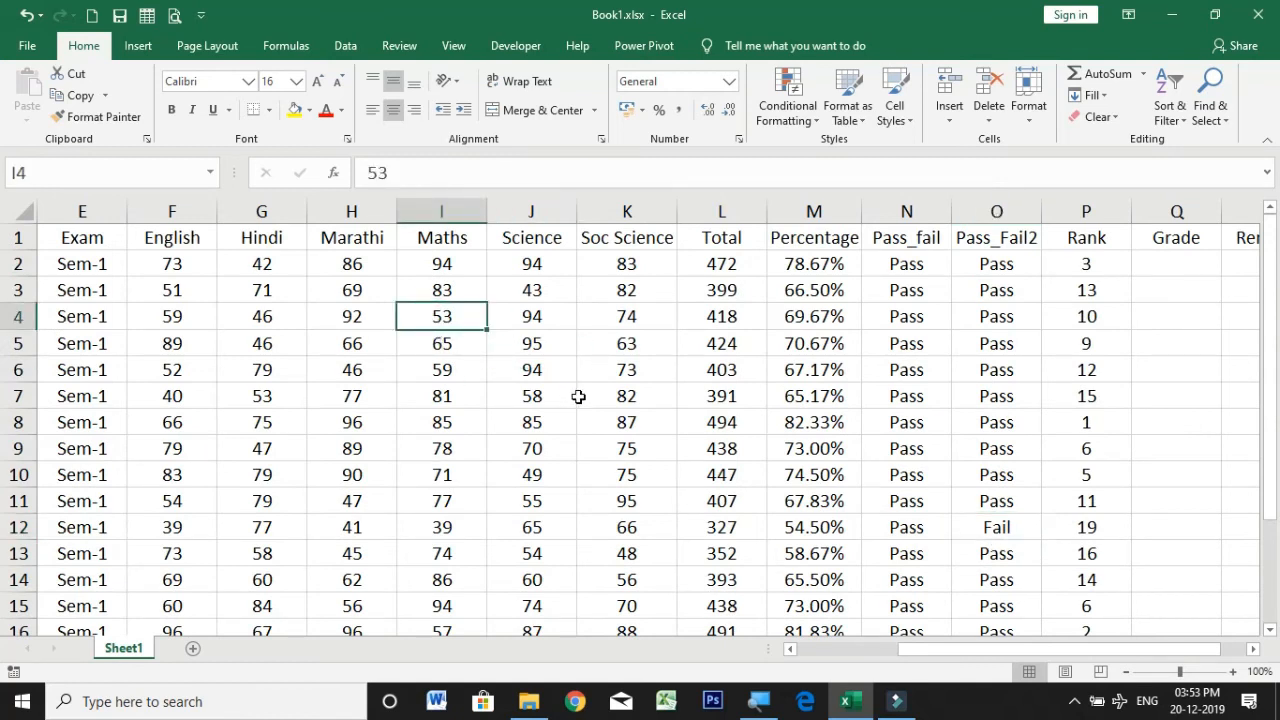
text(39)
key(Return)
click(640, 400)
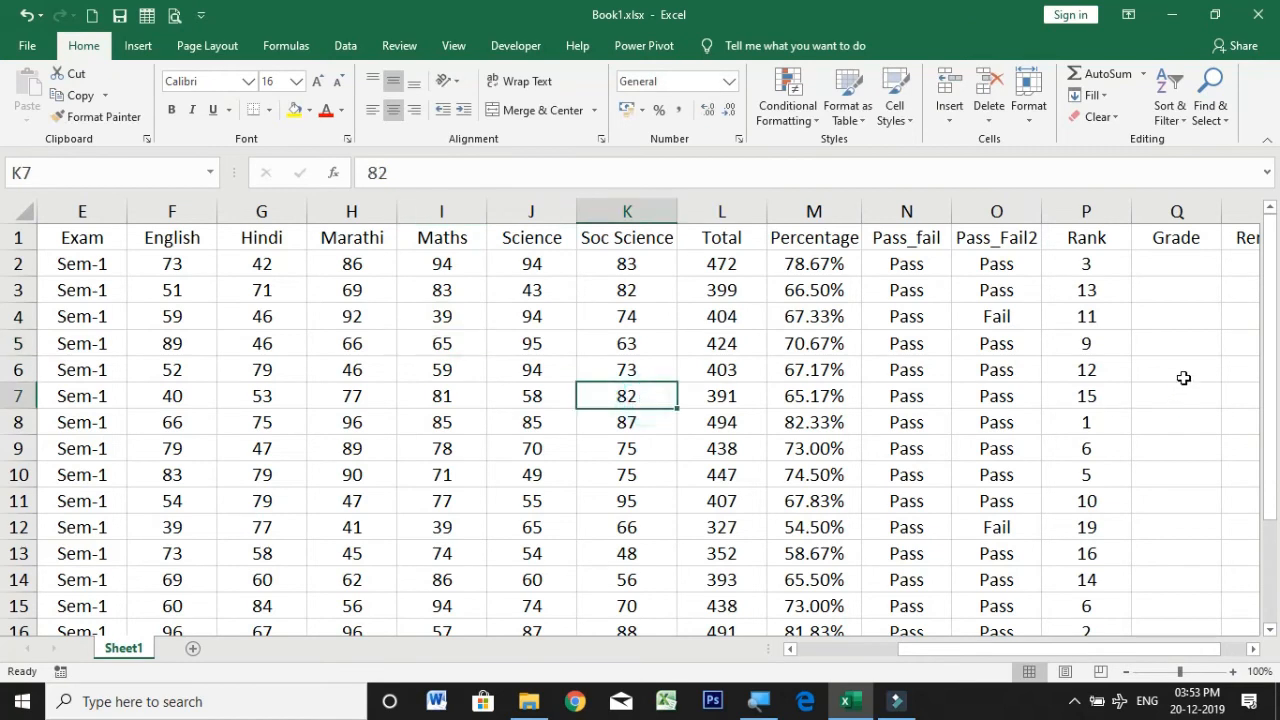
- Compare the Pass_Fail2 results with the ranks for the students in rows 4 and 12
click(1095, 325)
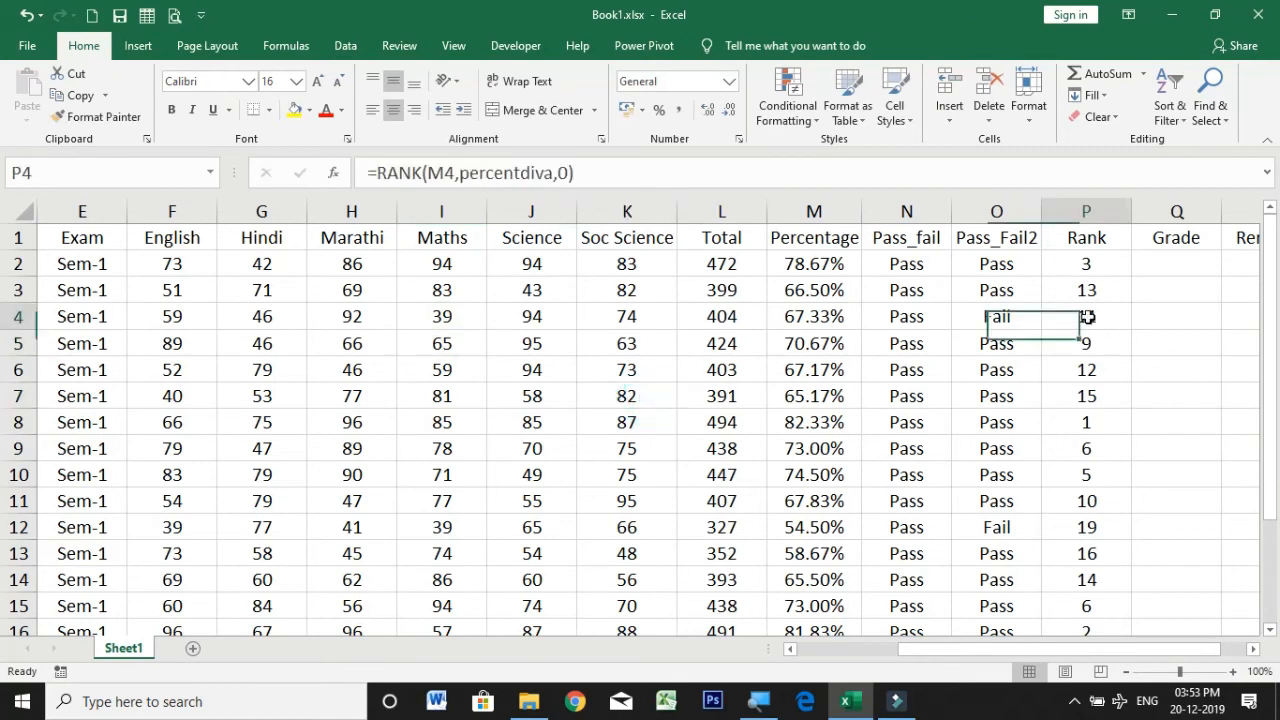
click(1005, 318)
click(995, 528)
scroll(1070, 531, down, 2)
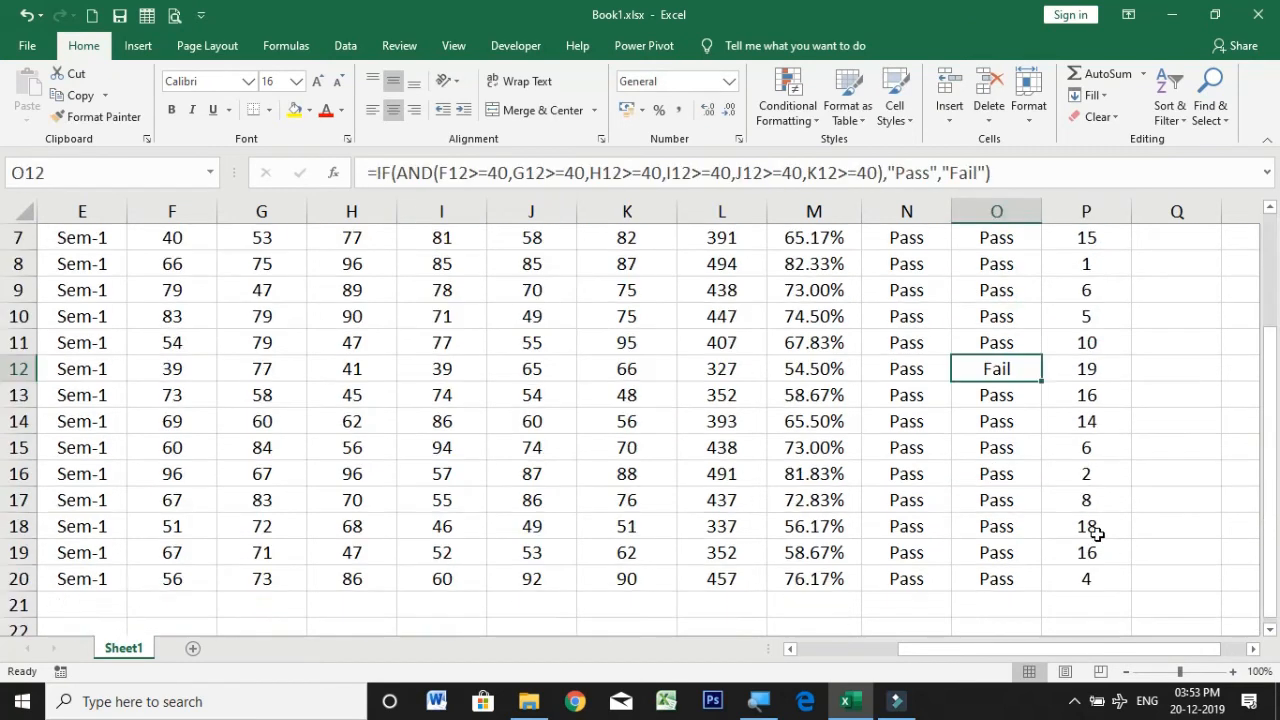
scroll(1097, 534, up, 2)
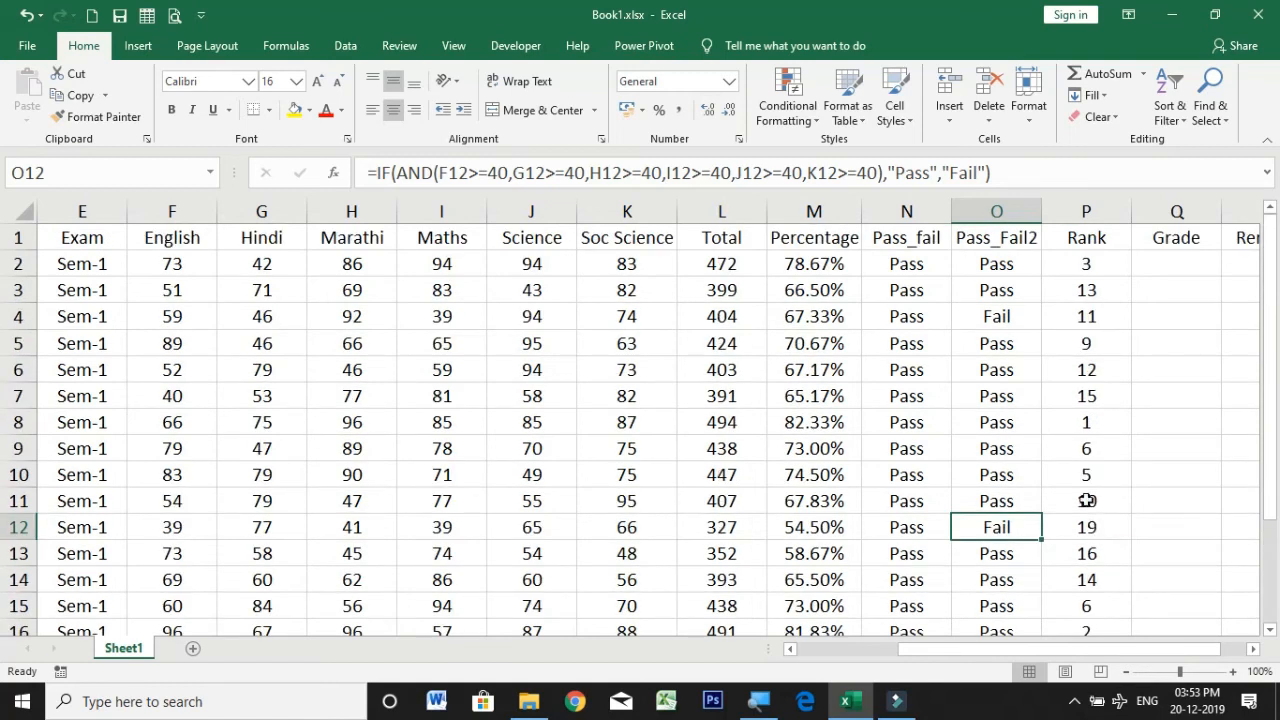
click(1080, 316)
click(995, 316)
click(1075, 316)
click(990, 316)
click(998, 528)
click(1084, 528)
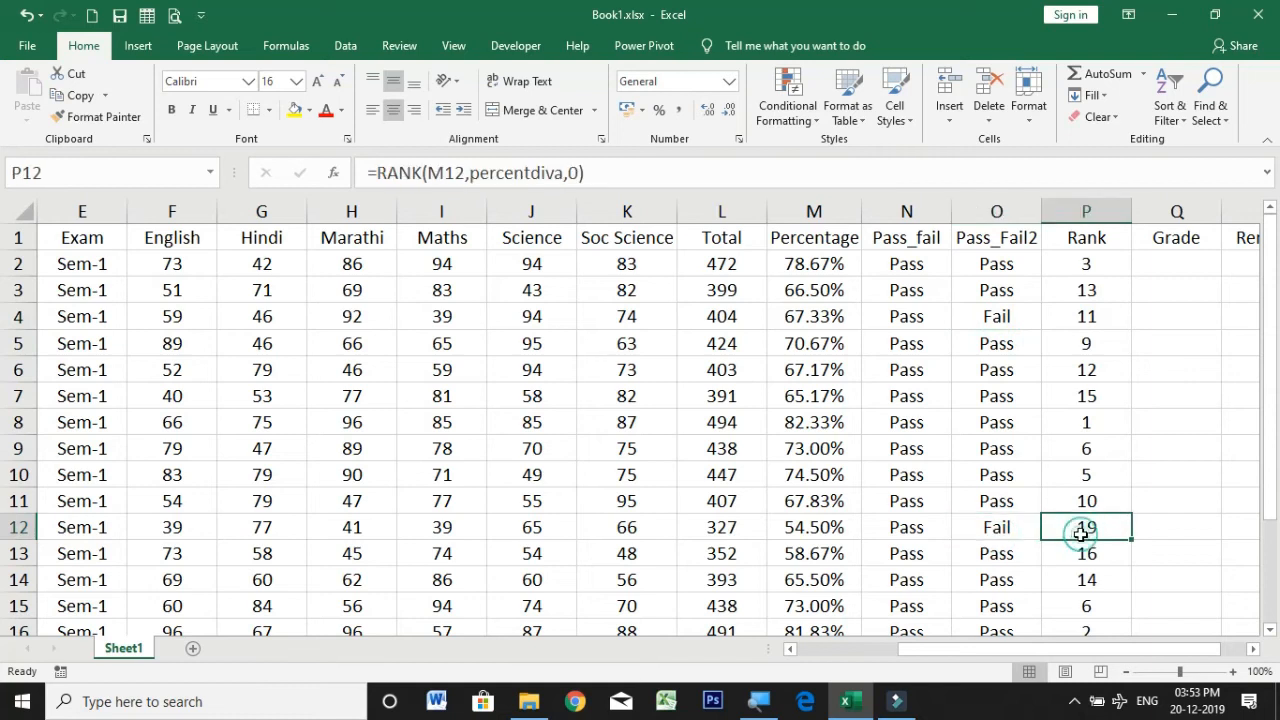
click(1089, 314)
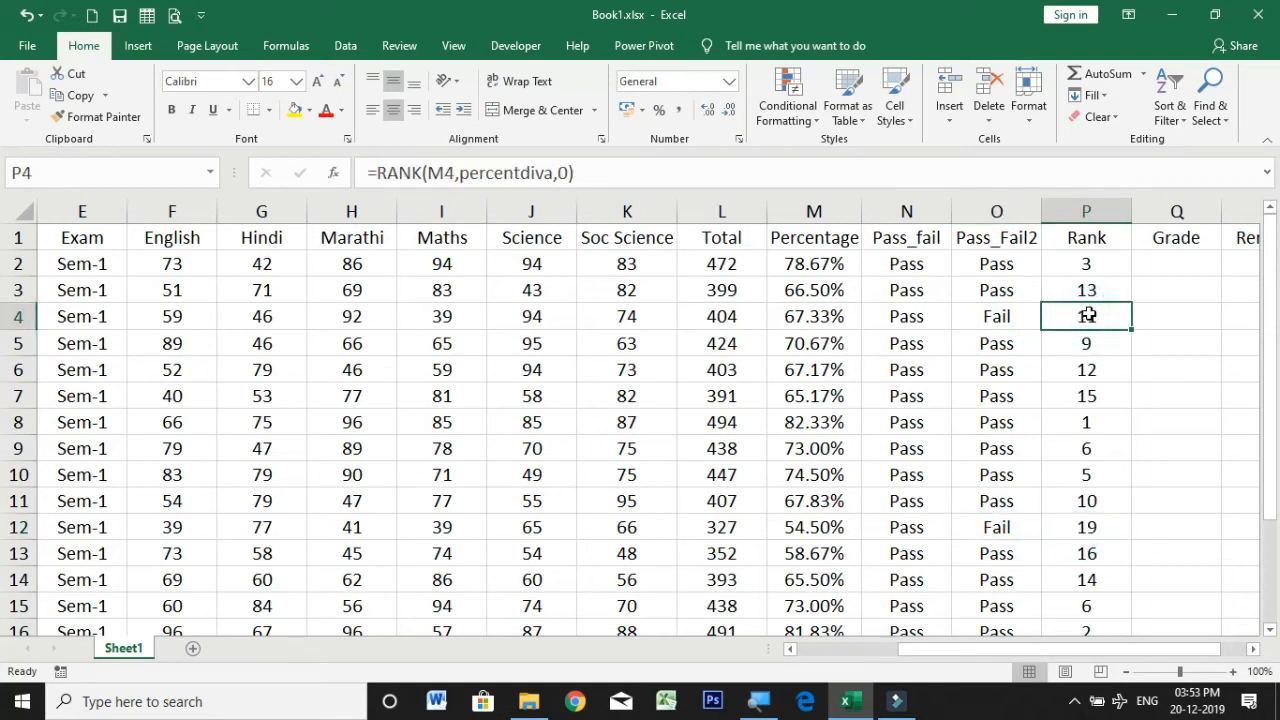
- Wrap the RANK formula in P2 in an IF whose logical test is O2="Fail"
click(1089, 258)
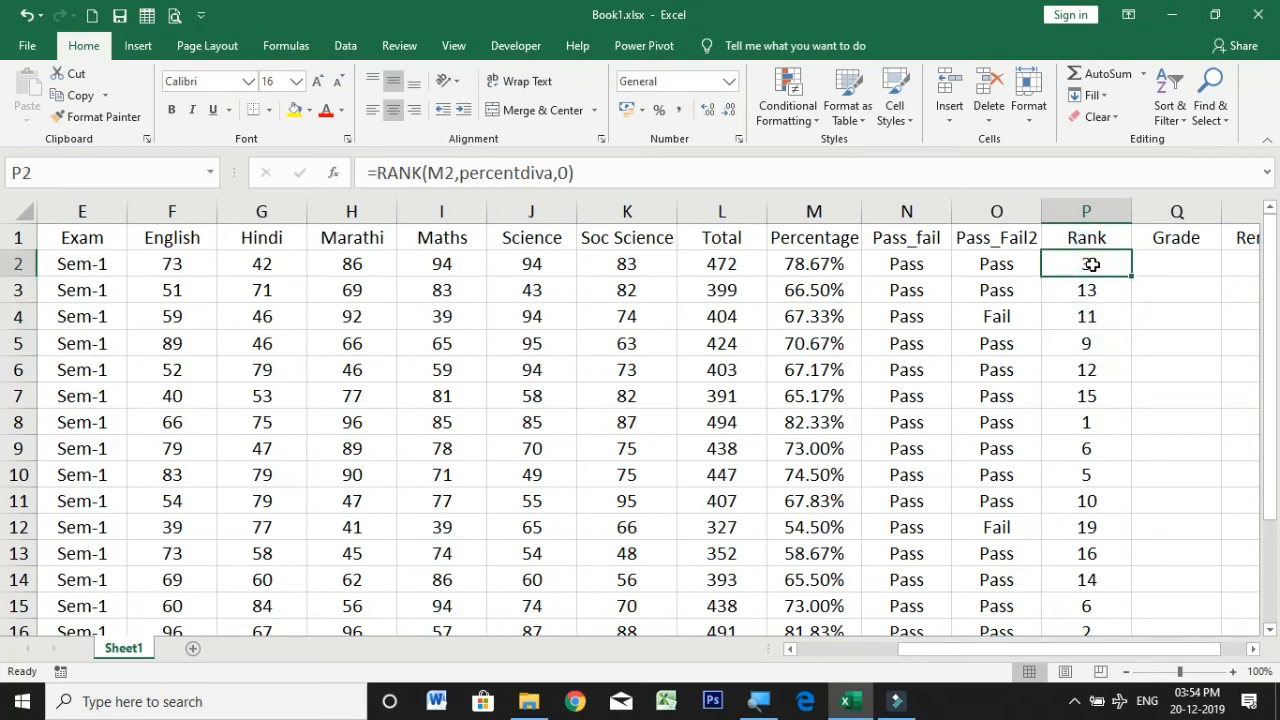
double_click(1088, 260)
click(991, 264)
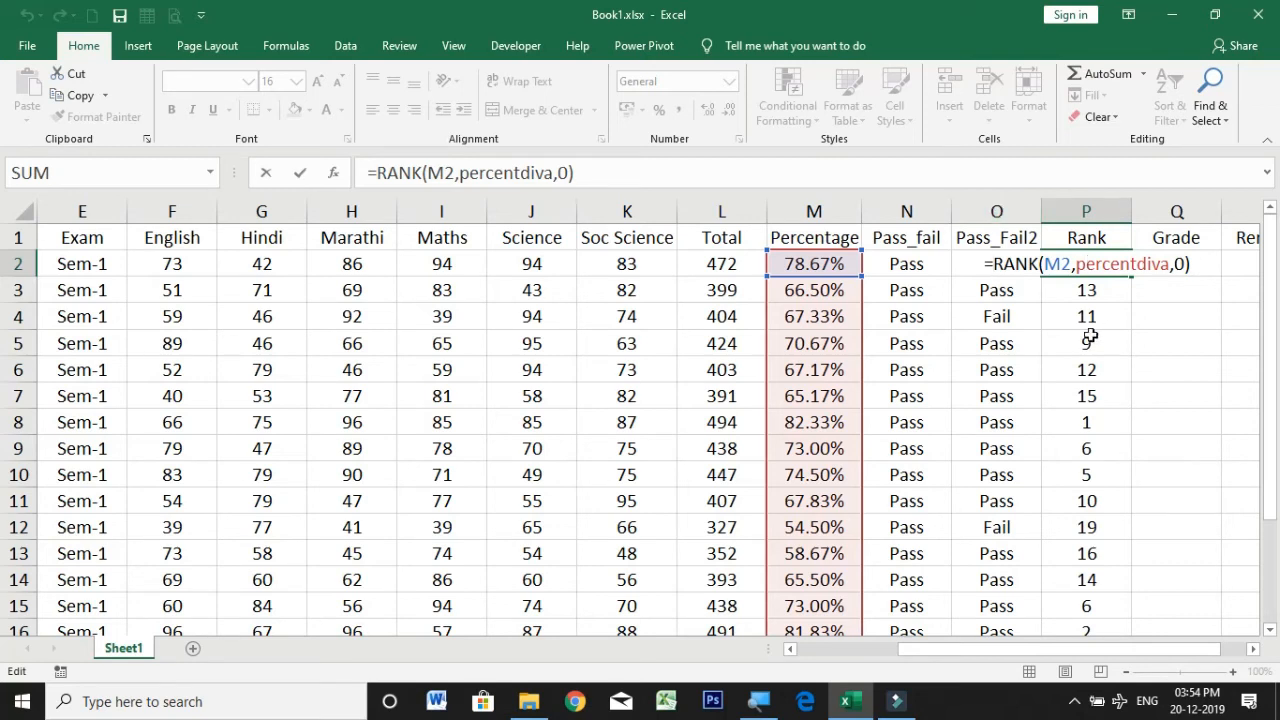
text(if)
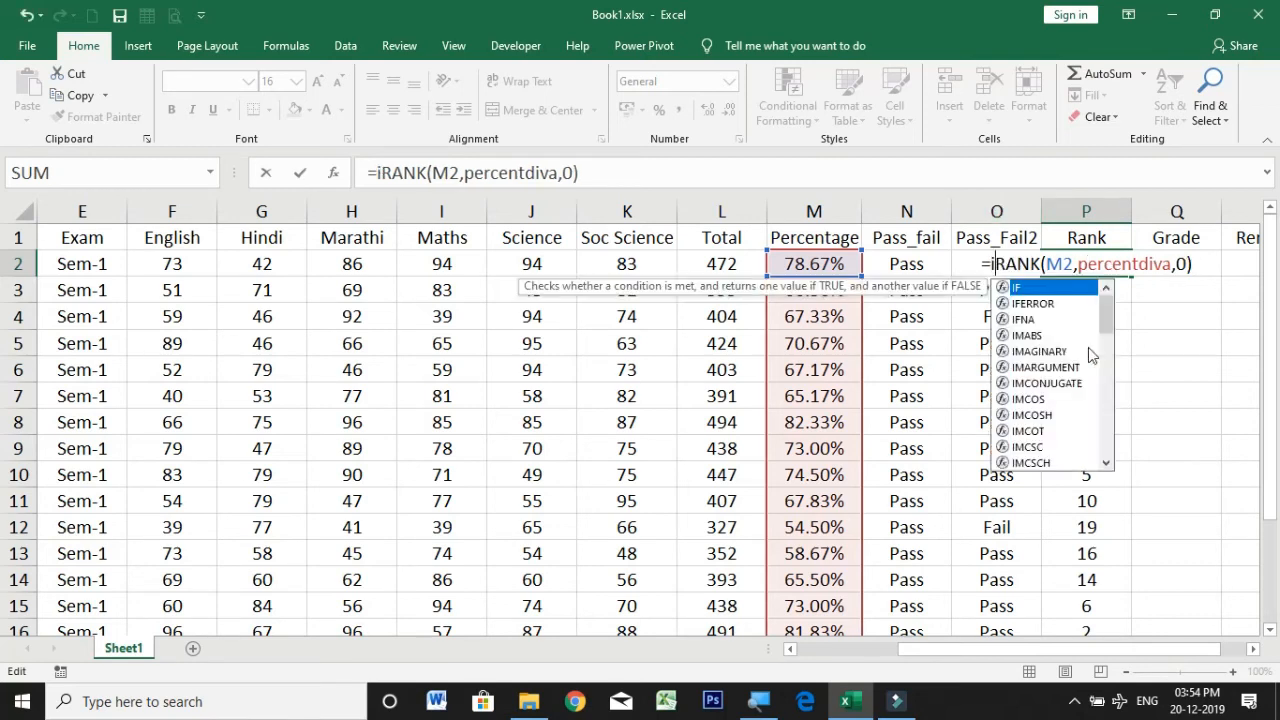
text(()
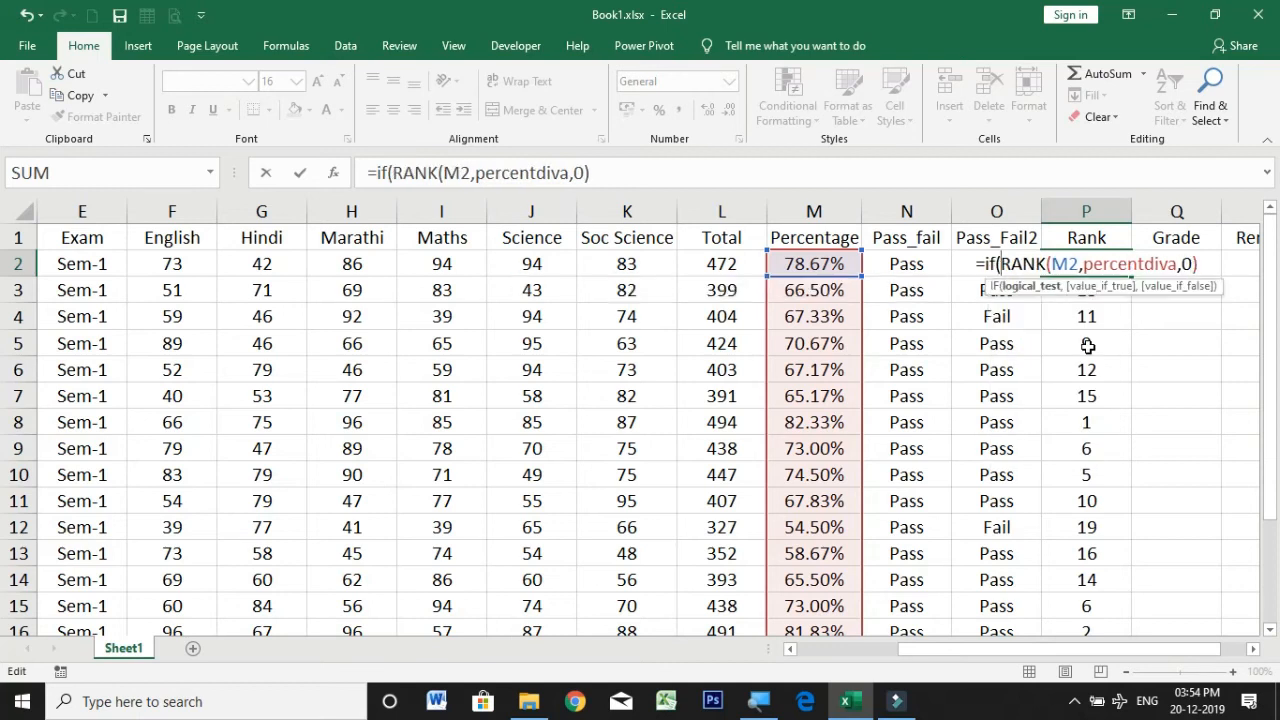
click(959, 289)
key(Up)
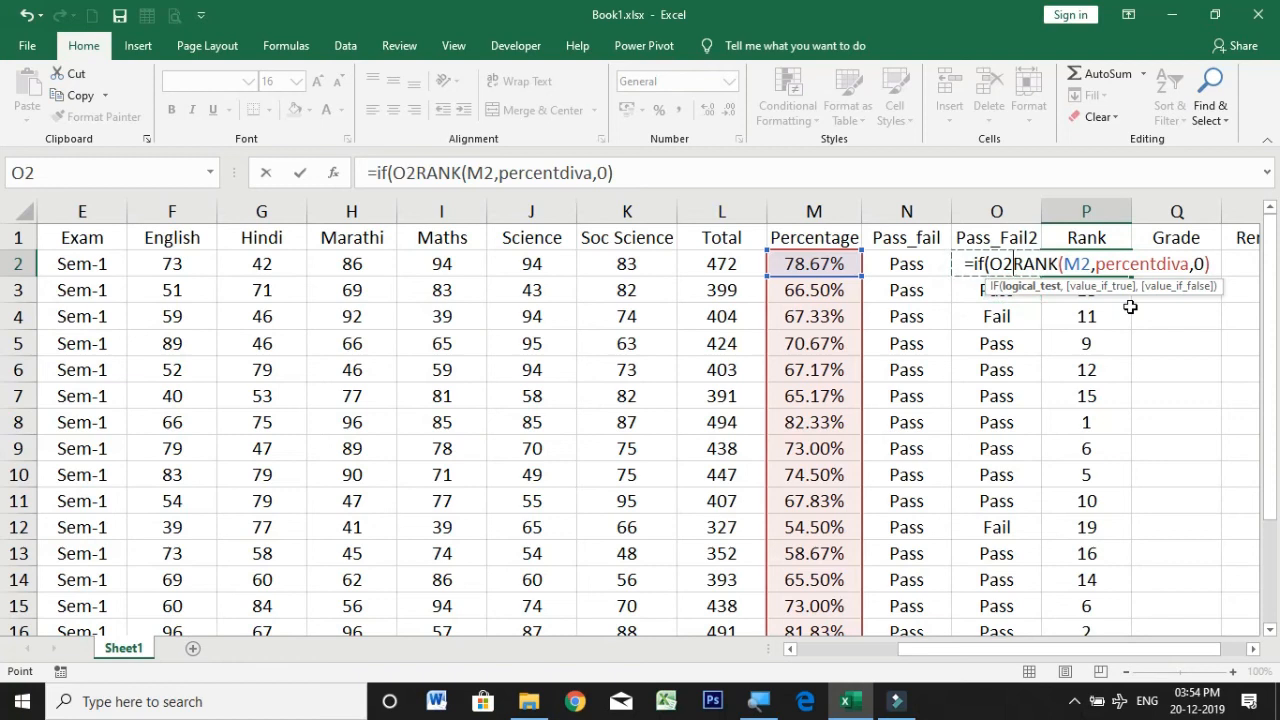
text(=)
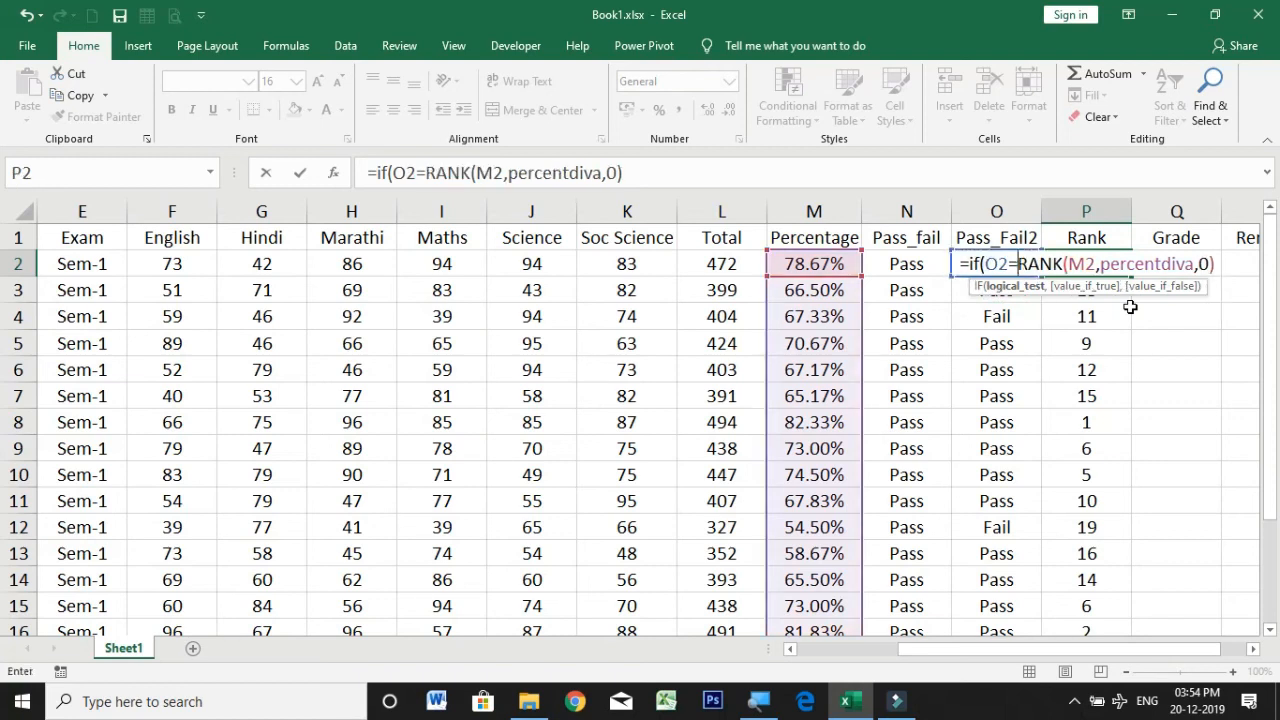
text("Fail)
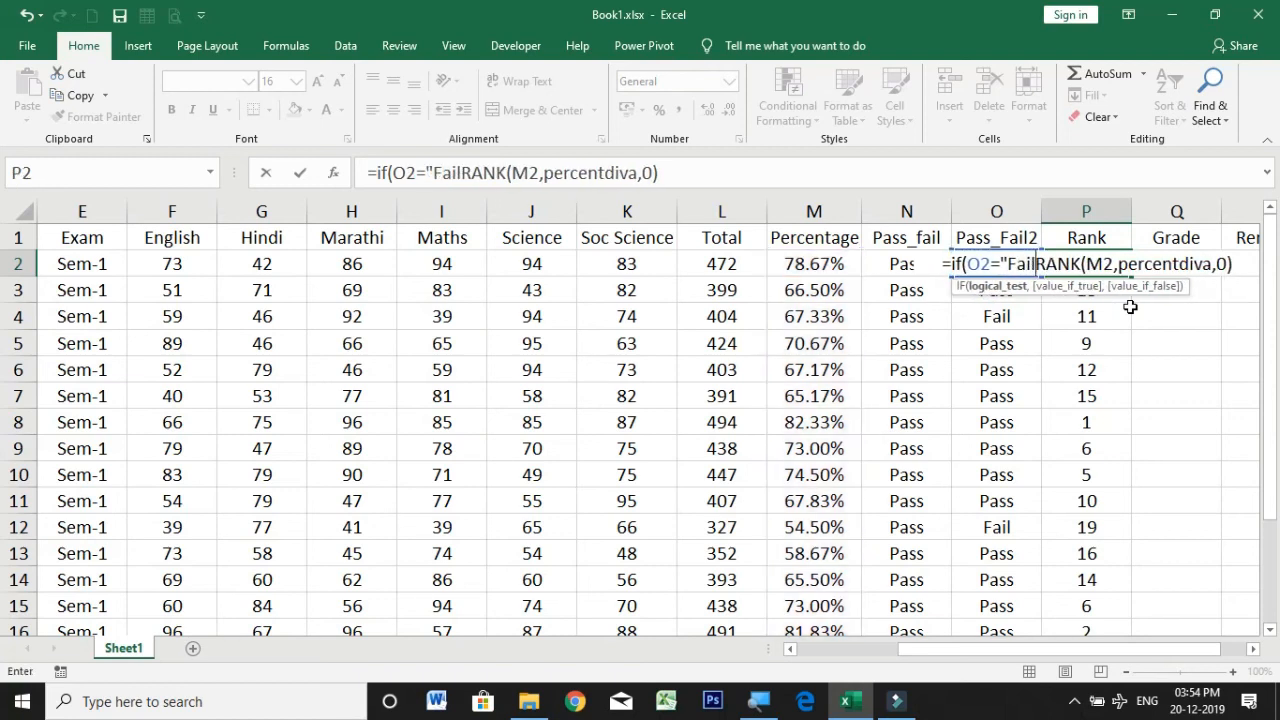
text(")
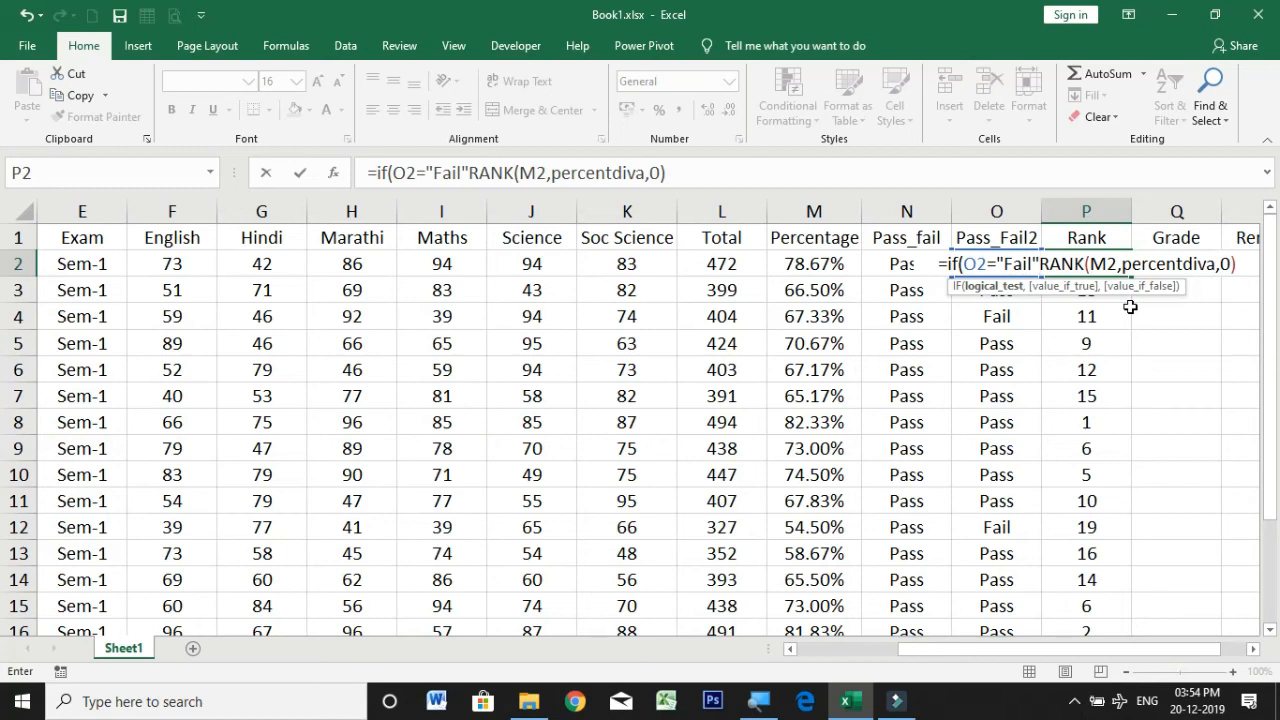
- Complete the IF in P2 to return "--" when true and the existing RANK(M2,percentdiva,0) when false
text(,")
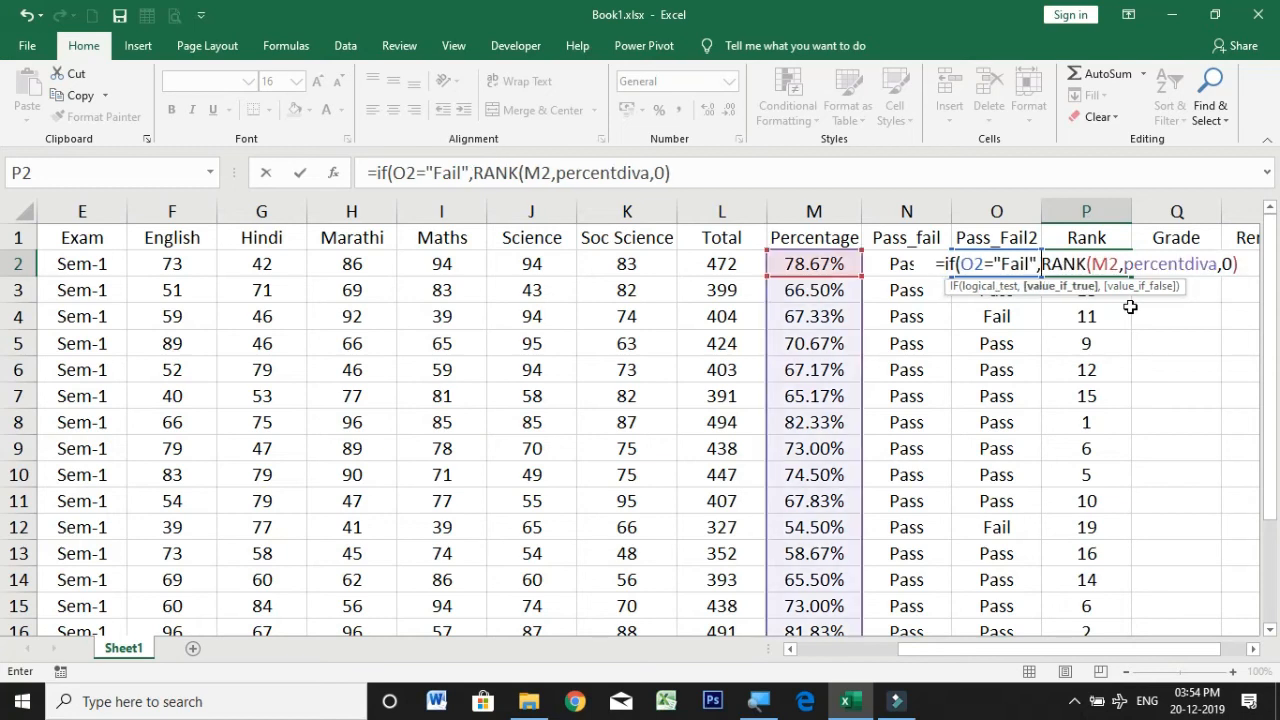
text(--")
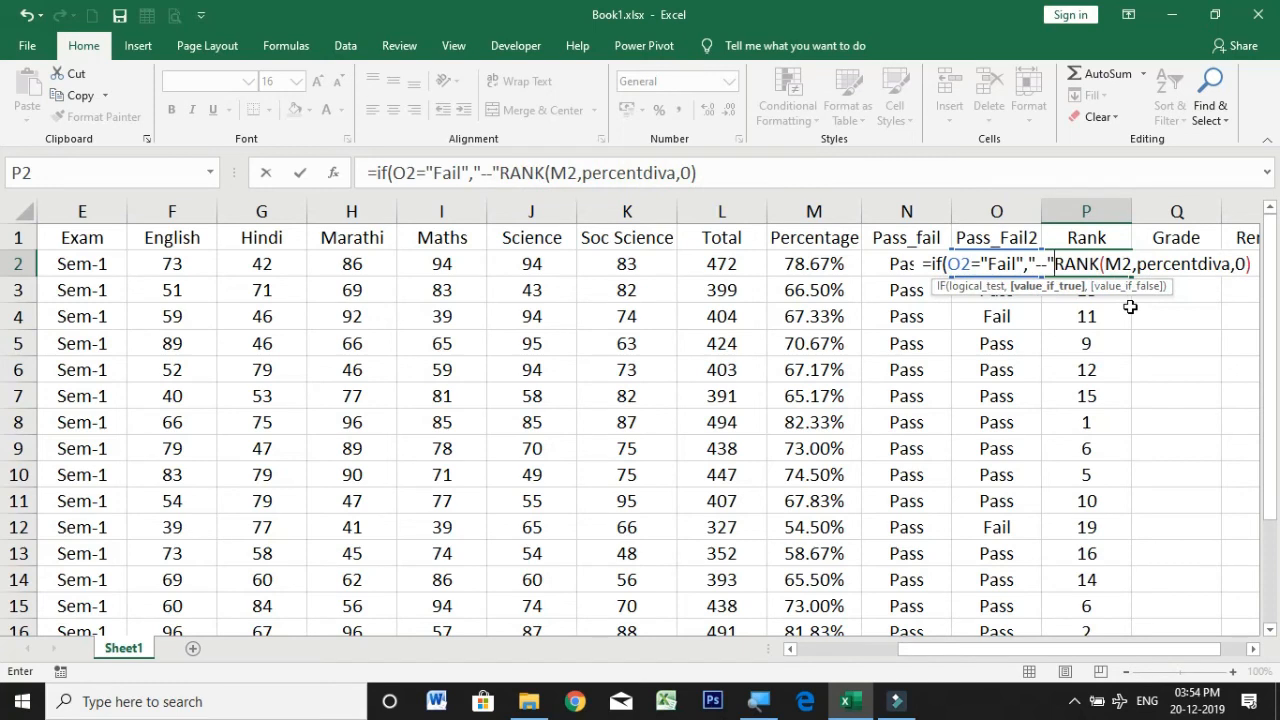
text(,)
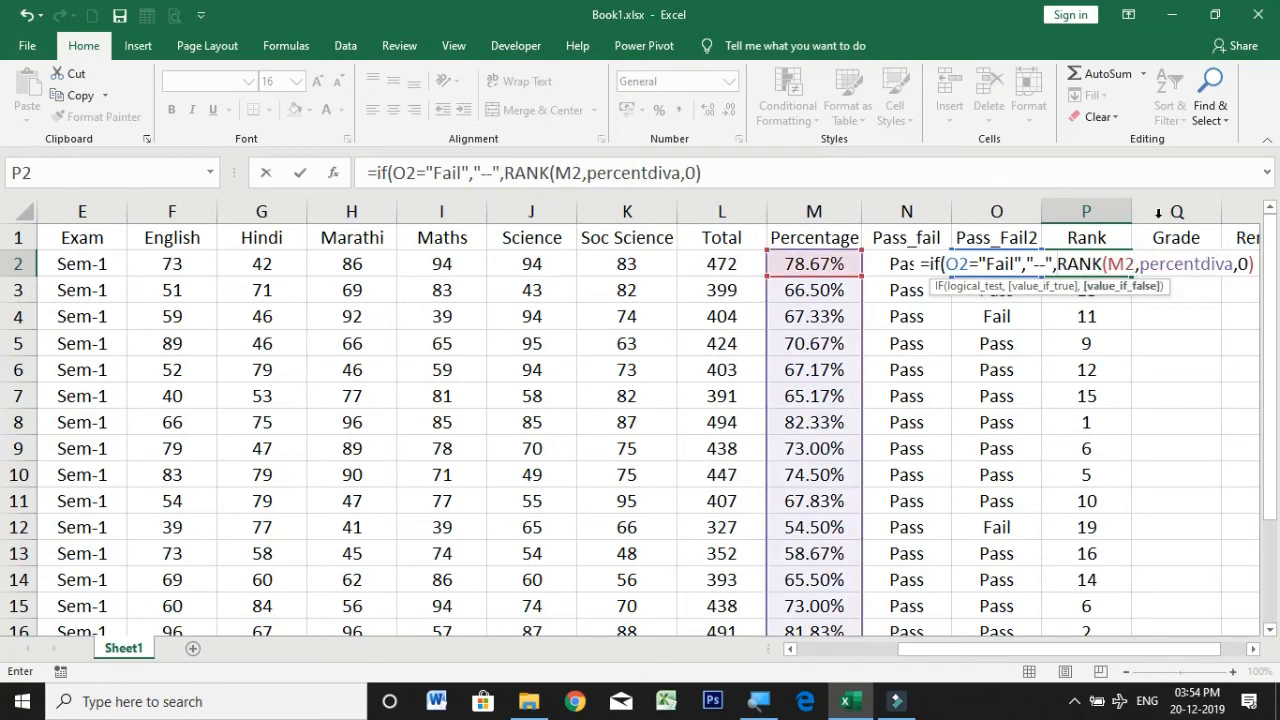
click(1250, 264)
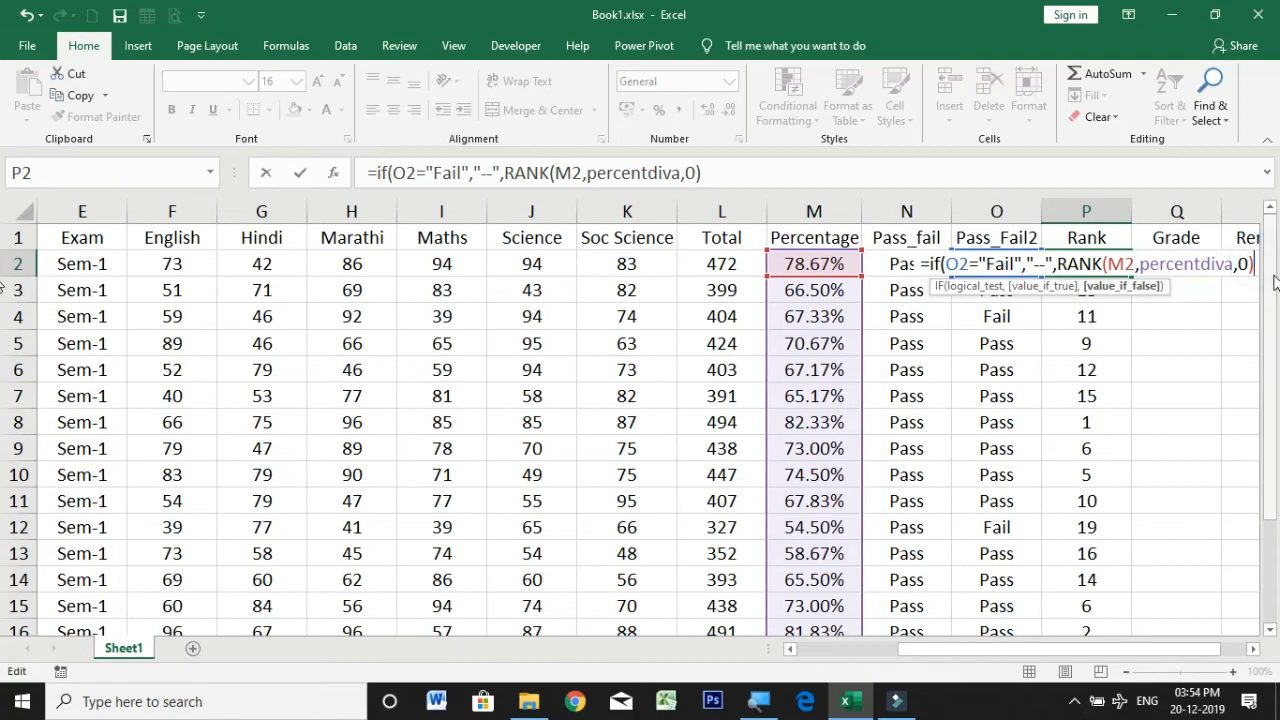
text())
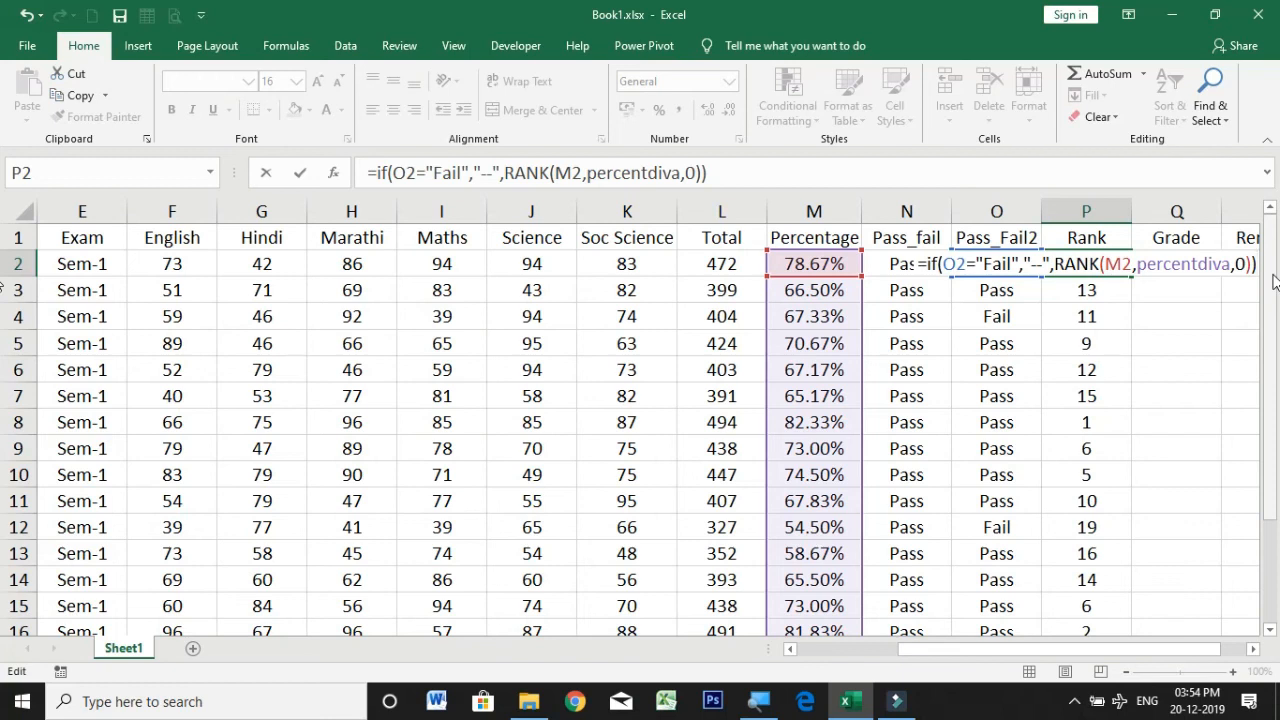
key(Return)
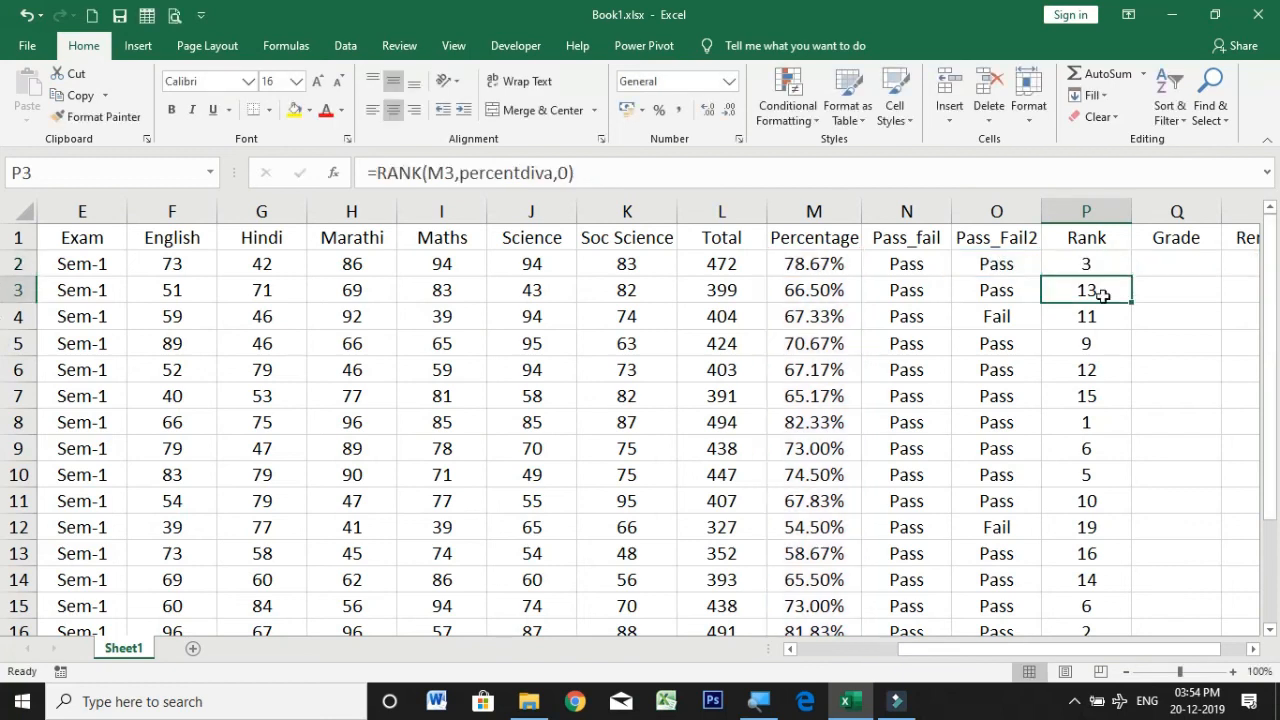
- Fill the IF and RANK formula from P2 down the Rank column to row 20
click(1052, 263)
double_click(1131, 282)
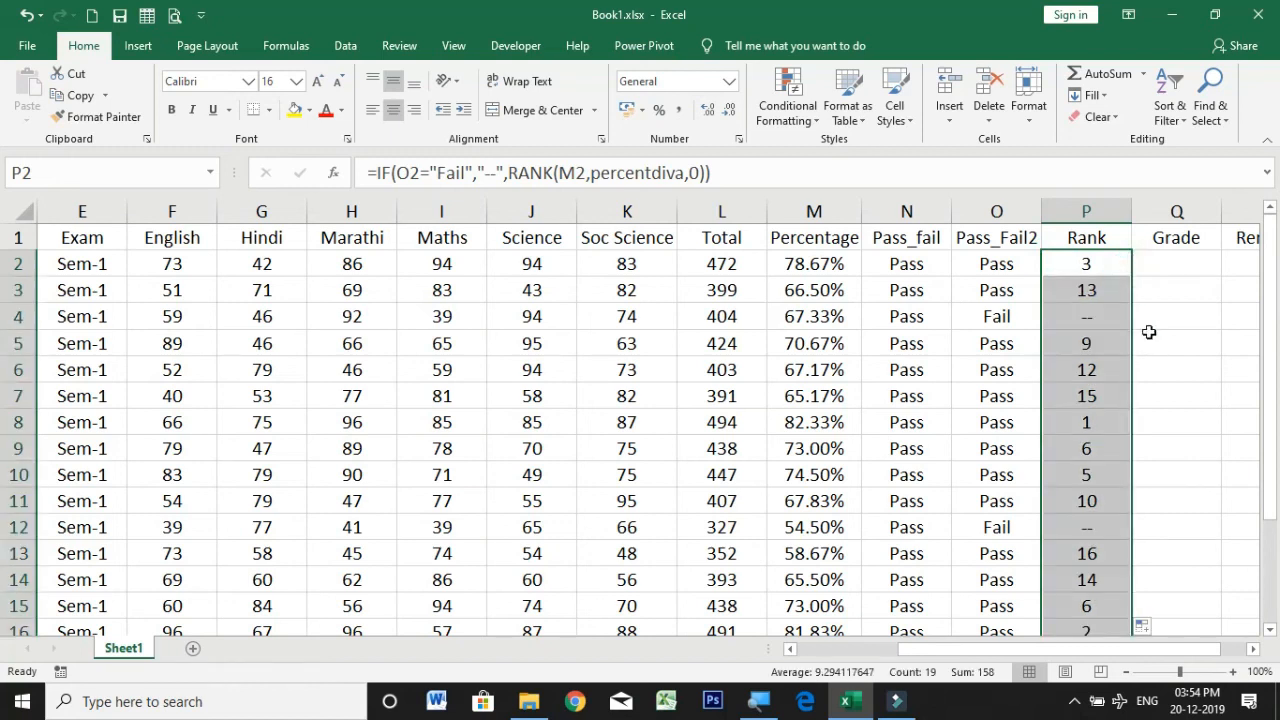
scroll(1160, 379, down, 1)
scroll(1160, 379, down, 1)
scroll(1160, 379, up, 2)
- Check the Rank column against the Pass_Fail2 results, especially for the students in rows 4 and 12
key(Down)
key(Down)
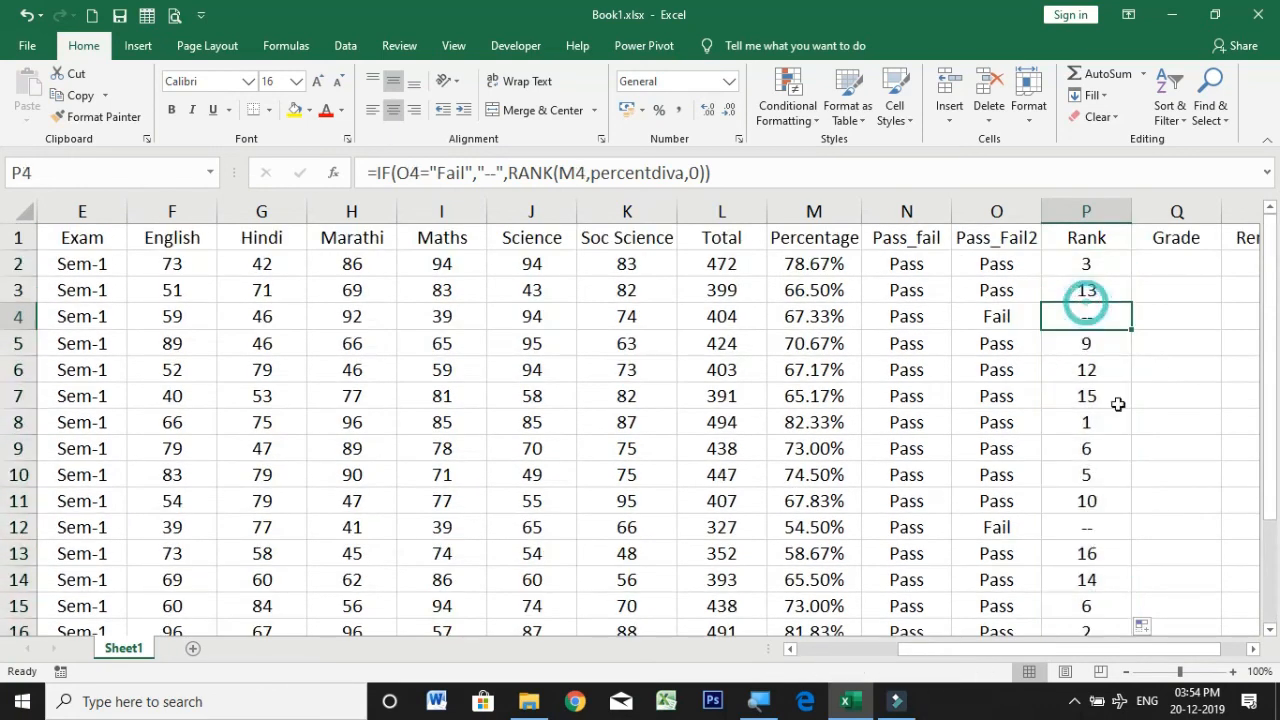
click(1108, 520)
scroll(1143, 520, down, 2)
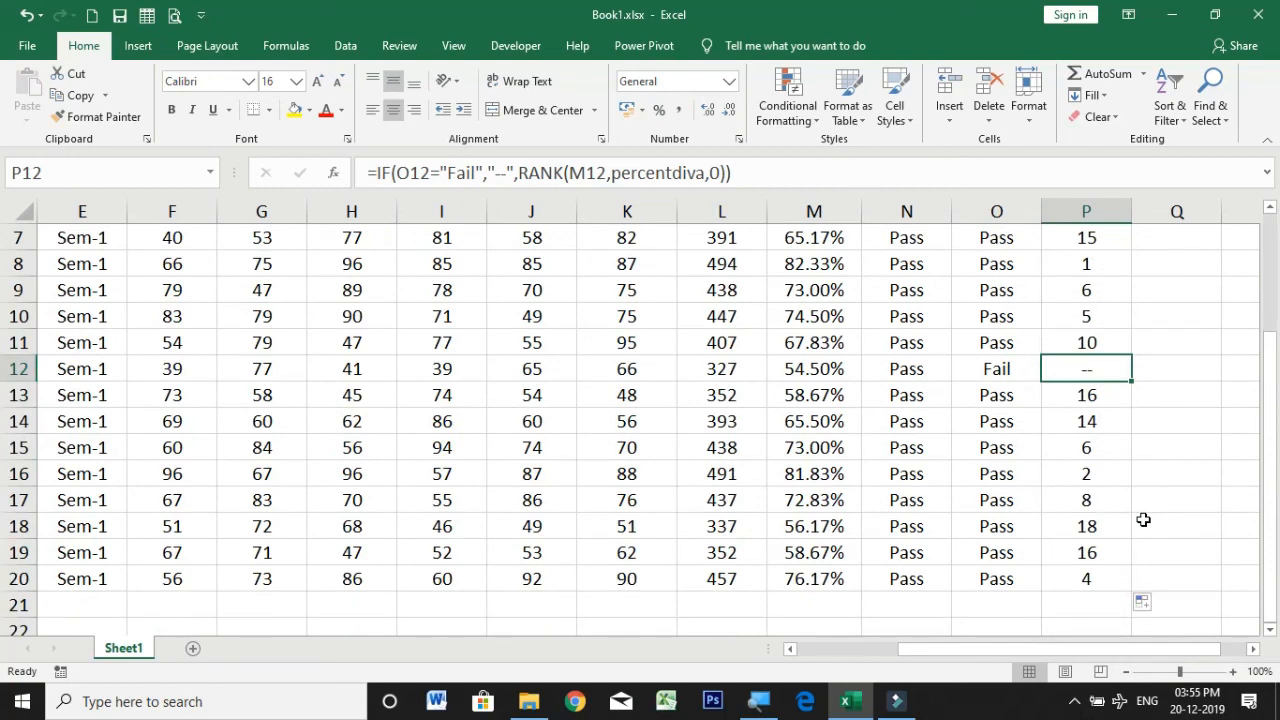
scroll(1143, 520, up, 1)
click(1001, 451)
click(1182, 453)
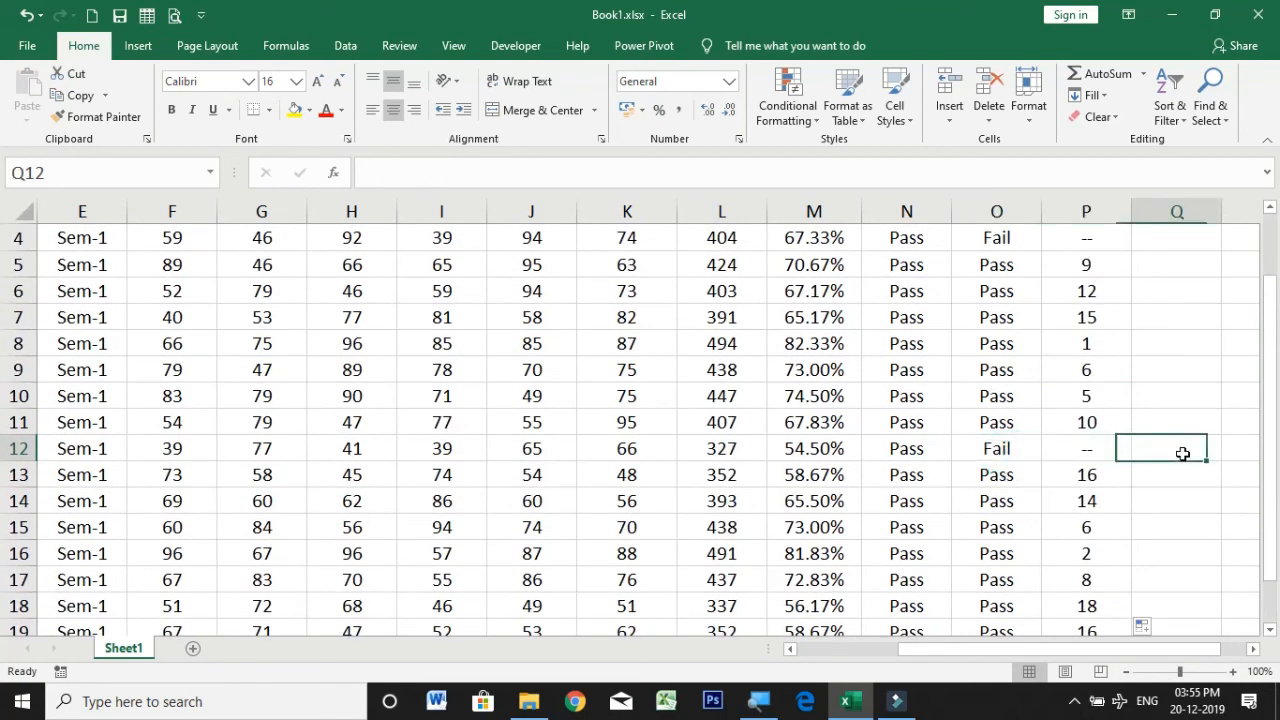
scroll(1182, 453, up, 1)
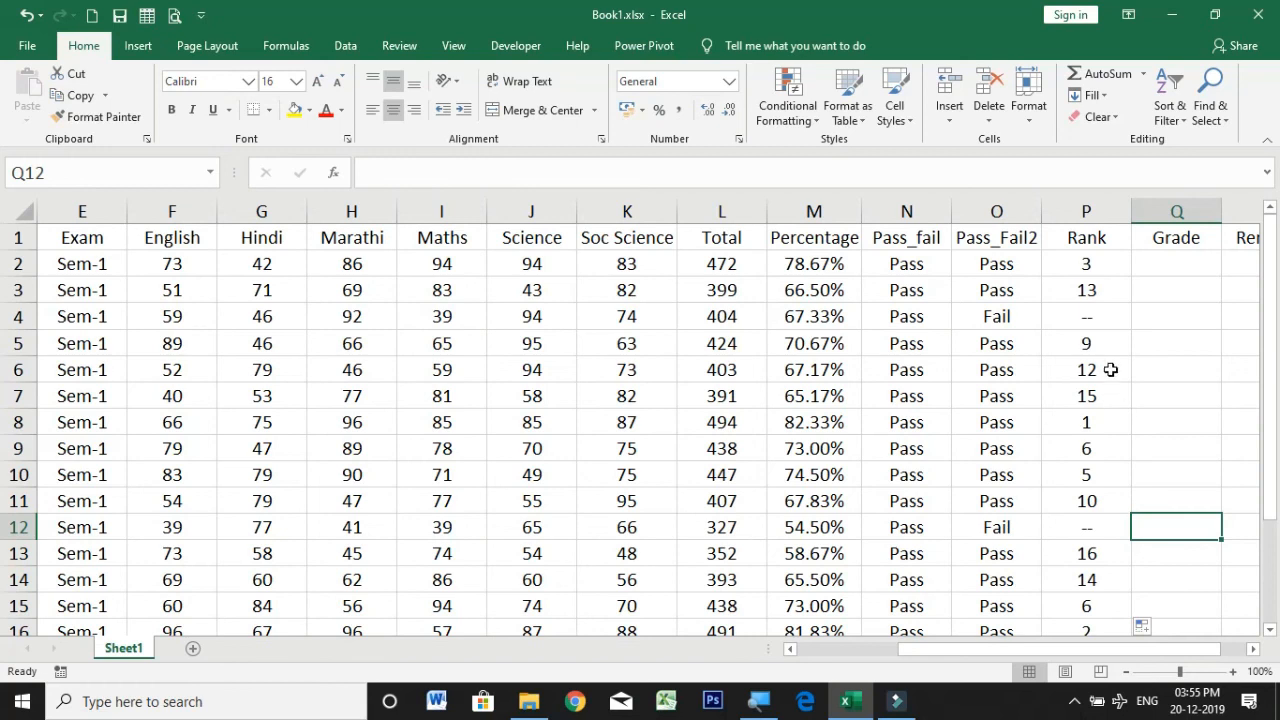
drag(1094, 650, 1122, 650)
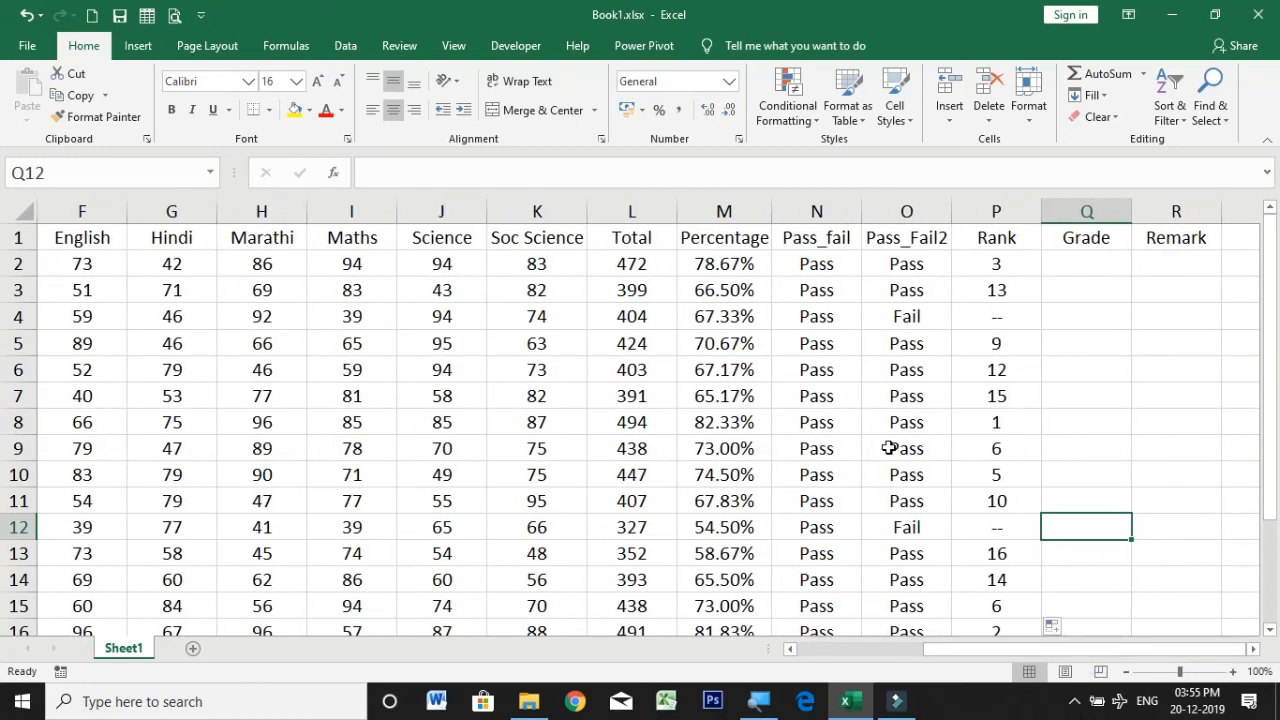